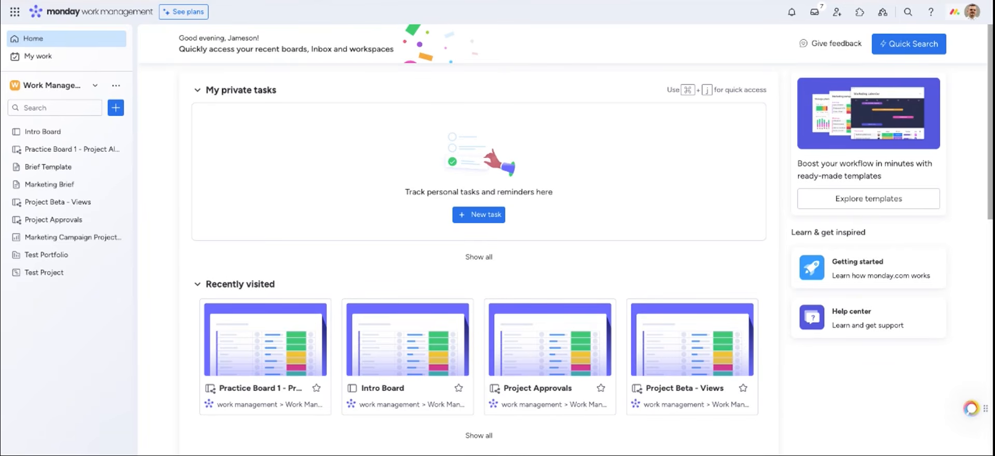
Open the Intro Board from the workspace list in the left sidebar
click(43, 132)
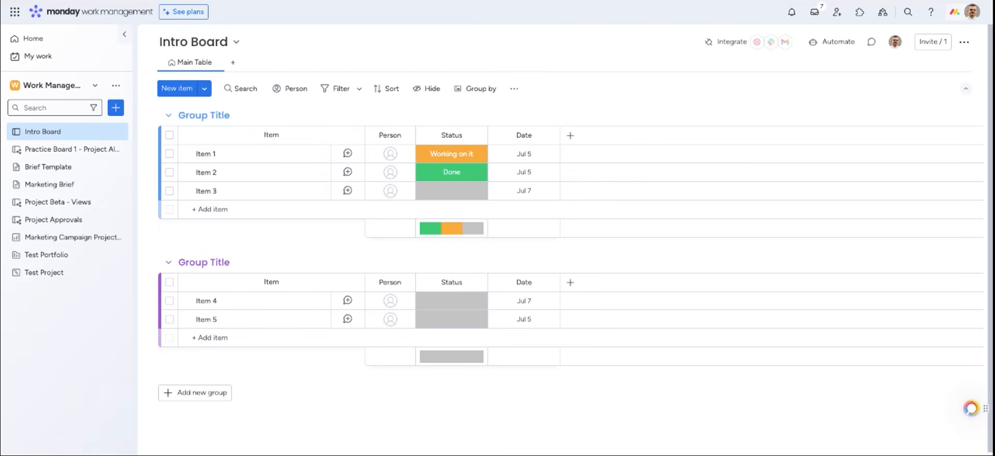
Browse the ready-made boards in the Template center, then close it
click(116, 108)
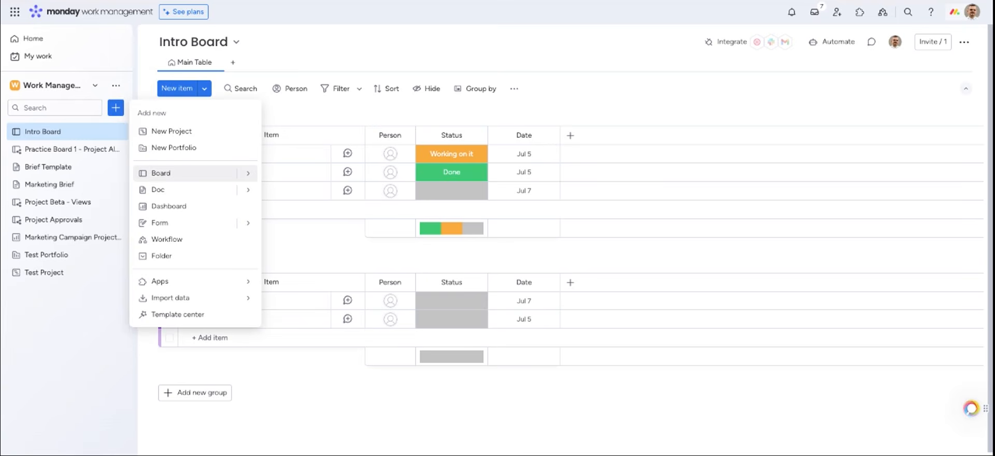
click(173, 317)
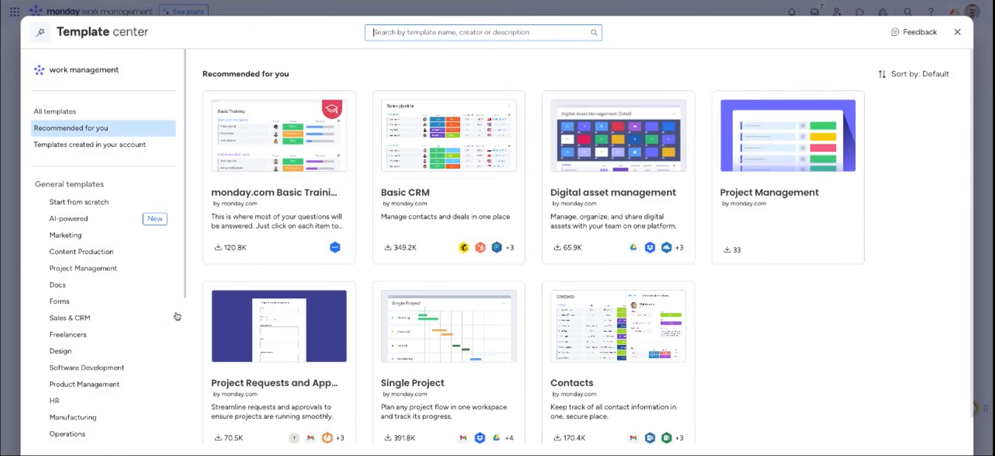
scroll(357, 314, down, 1)
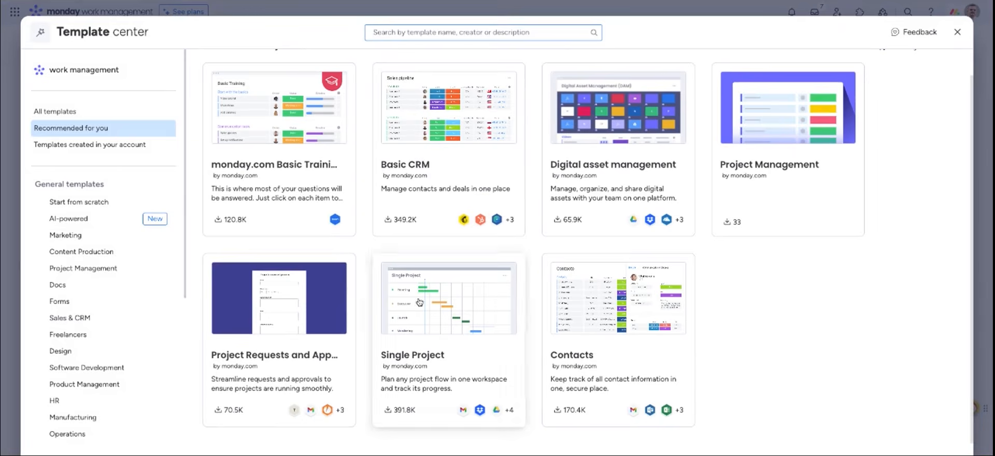
click(16, 84)
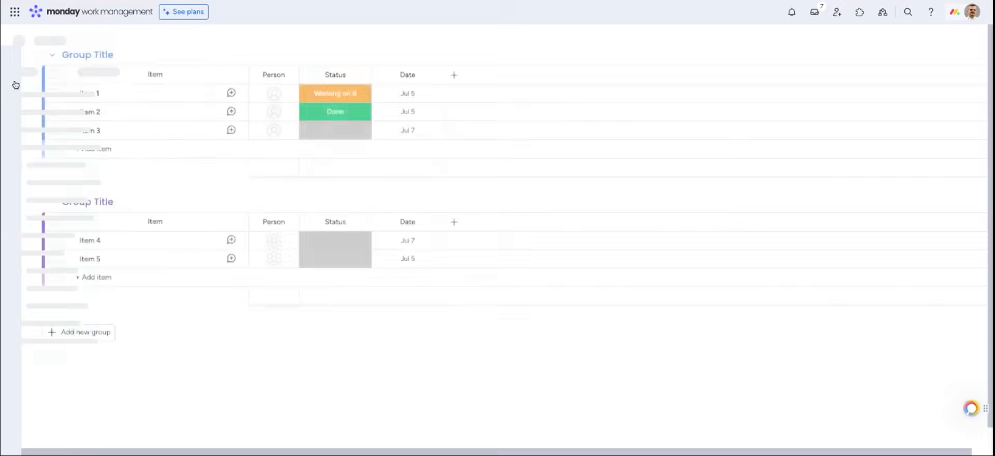
Start a new blank board from the sidebar's add menu
click(116, 108)
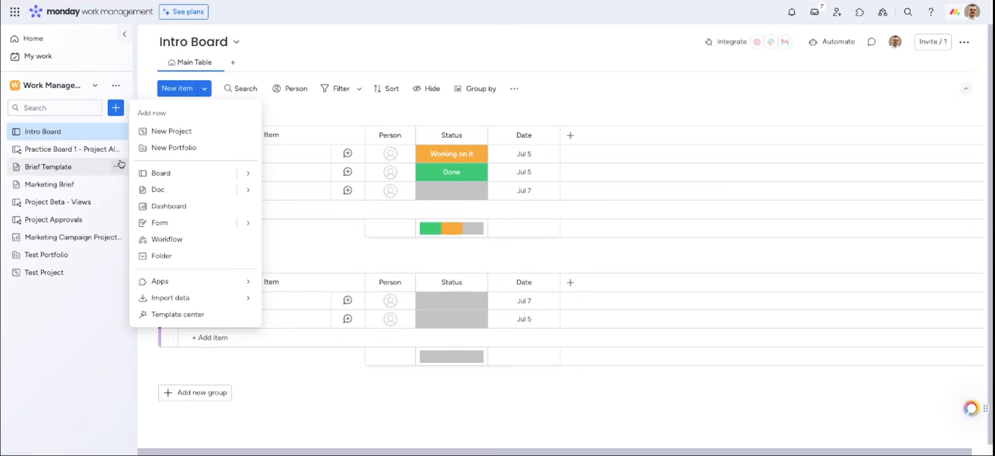
mouse_move(178, 296)
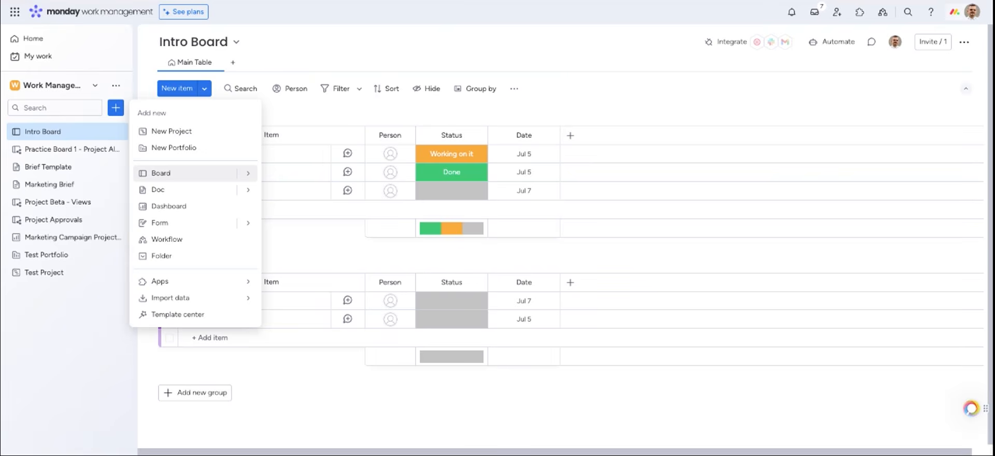
click(161, 173)
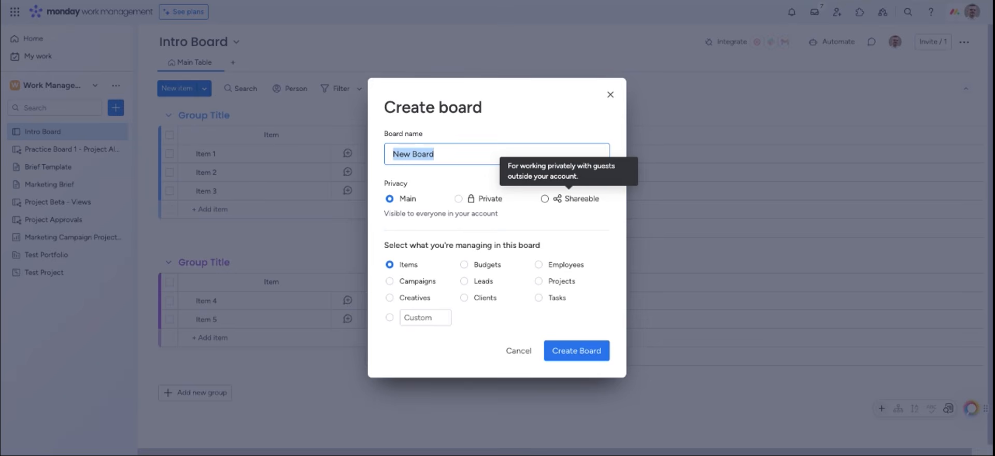
Create a shareable board named 'Project Alpha'
click(545, 199)
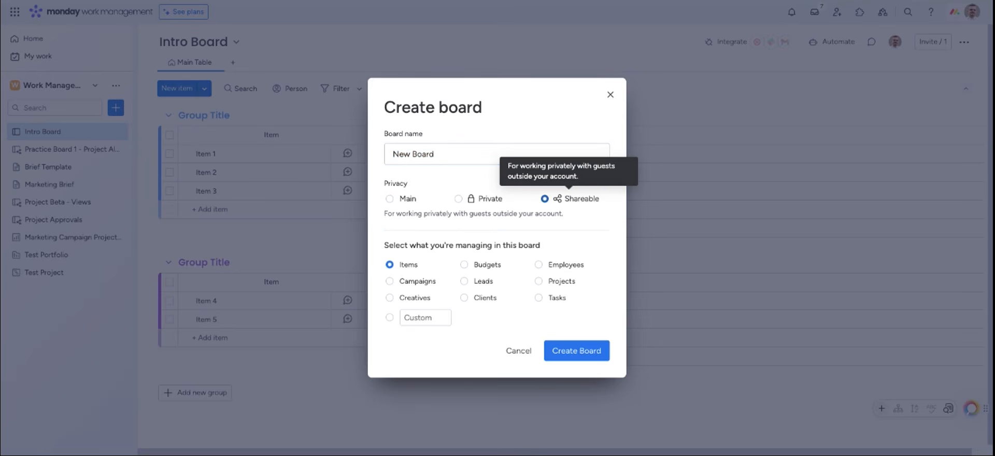
click(407, 154)
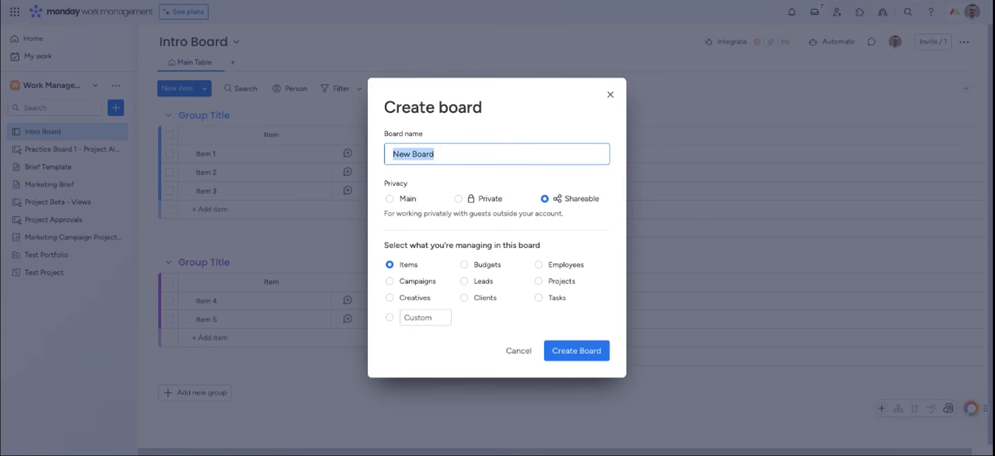
text(Project AI)
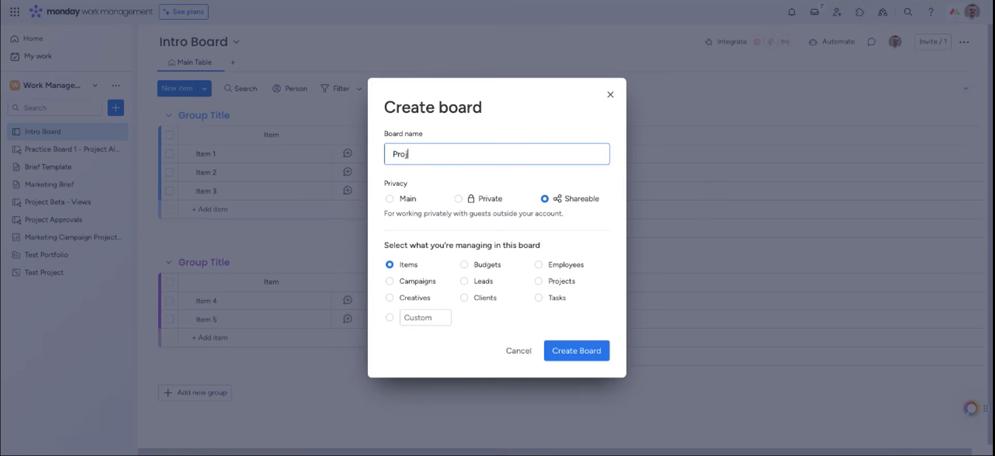
text(pha)
click(596, 352)
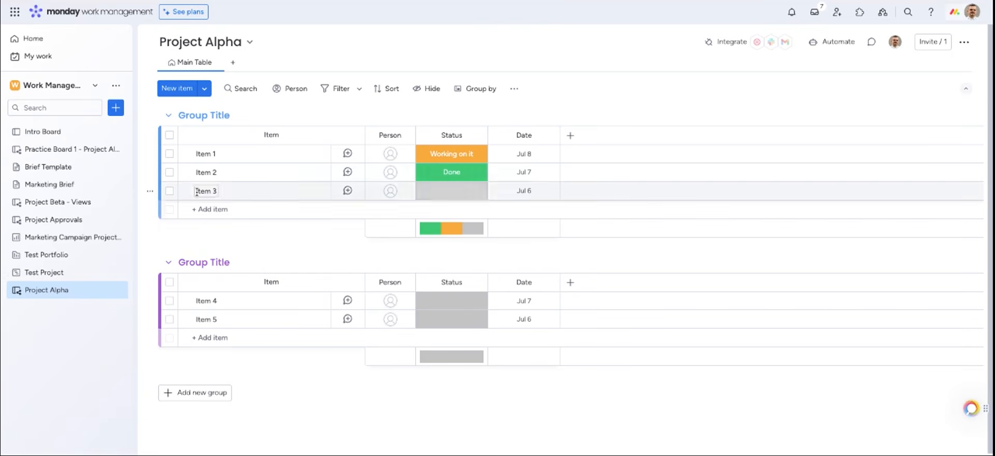
Rename the first two groups to 'Kickoff' and 'Planning'
click(200, 116)
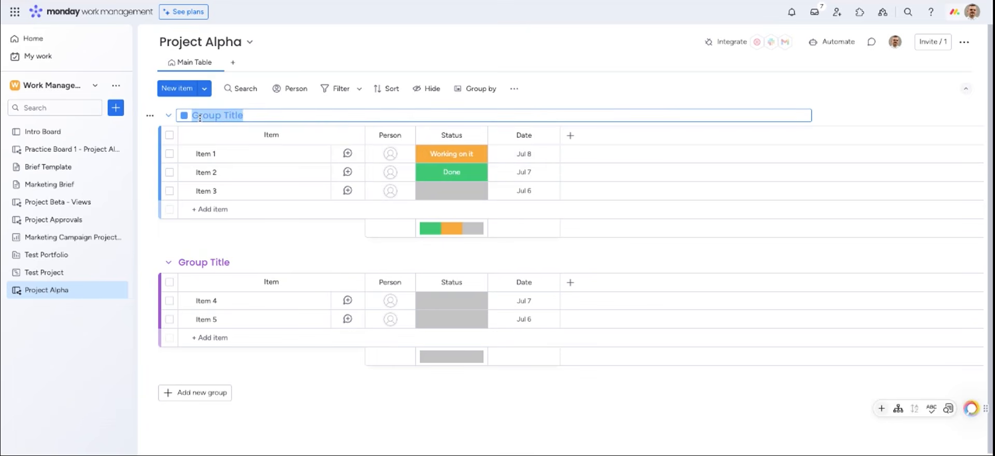
text(Kickoff)
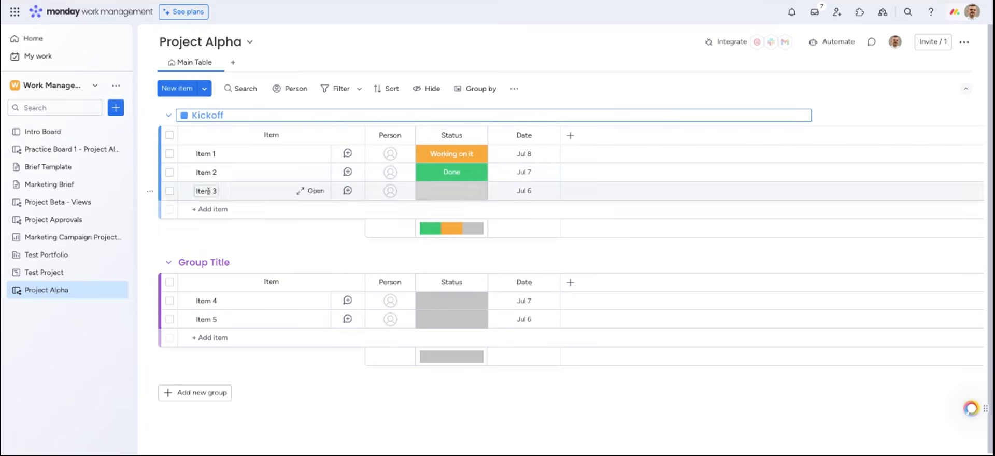
click(197, 261)
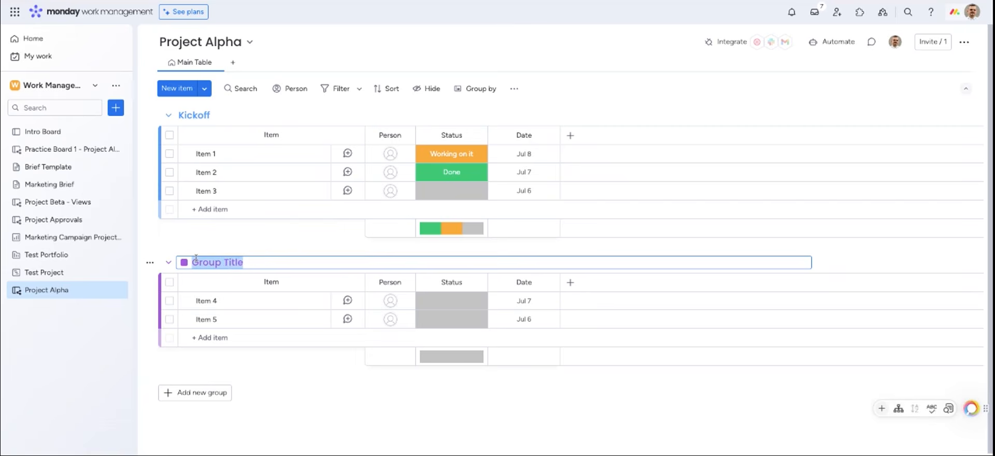
text(Planning)
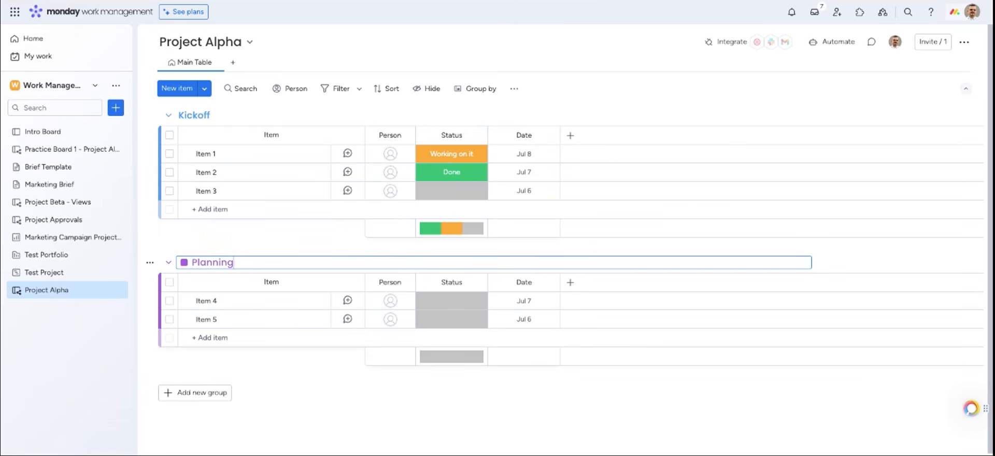
Add two new groups named 'Execution' and 'Delivery'
click(188, 397)
text(Execution)
scroll(198, 399, down, 2)
click(194, 417)
key(ctrl+a)
text(Delivery)
Colour the Delivery group lime green
scroll(191, 404, down, 2)
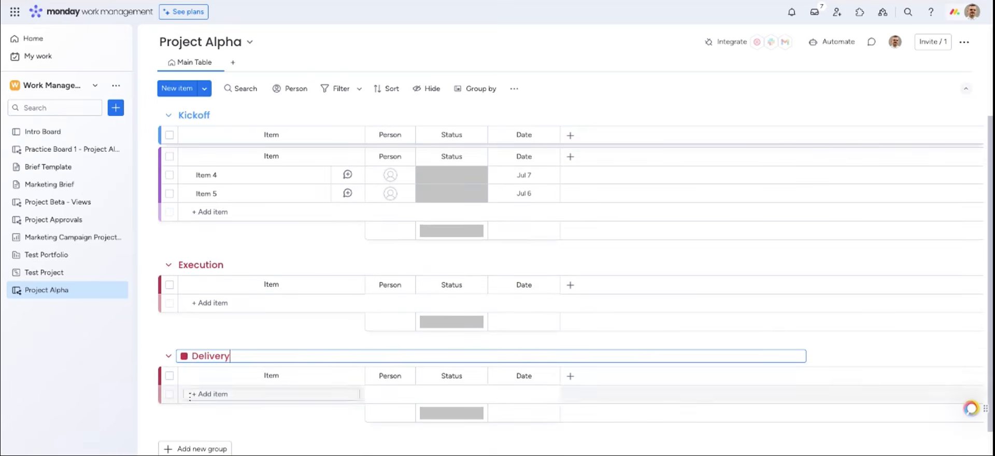
click(185, 358)
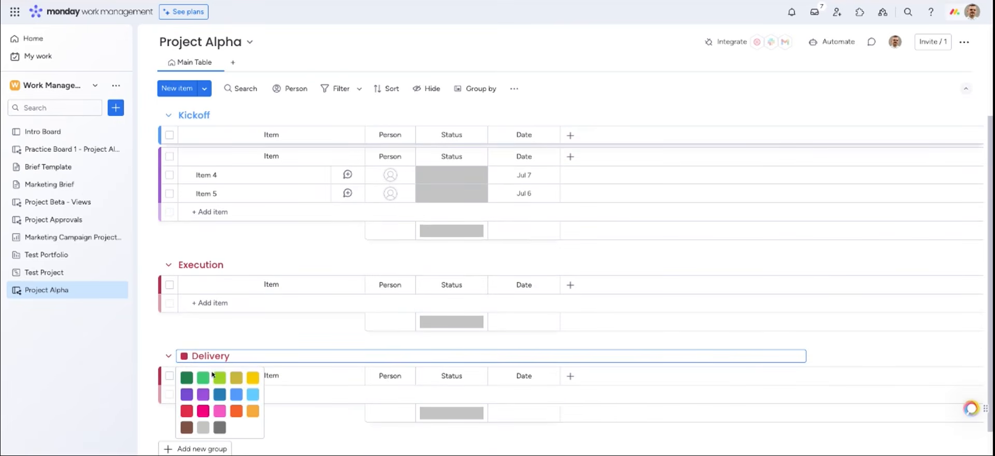
click(222, 379)
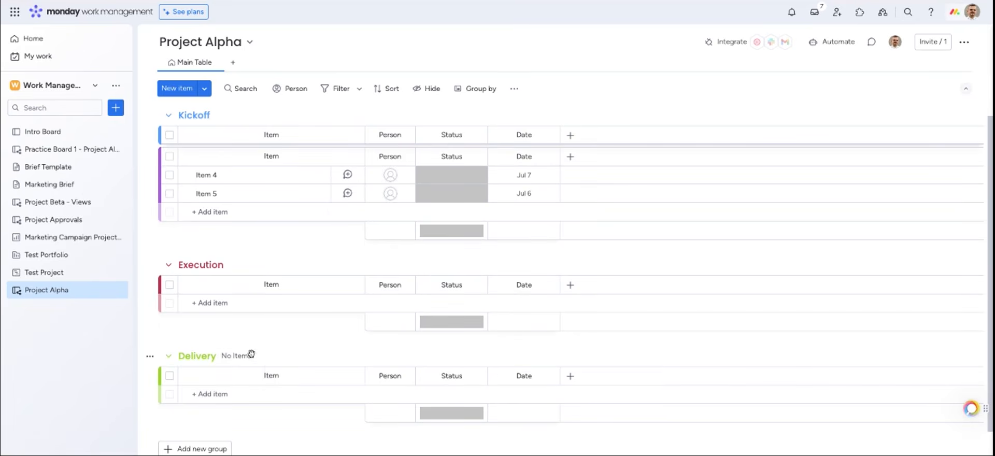
scroll(313, 294, up, 1)
scroll(312, 294, up, 3)
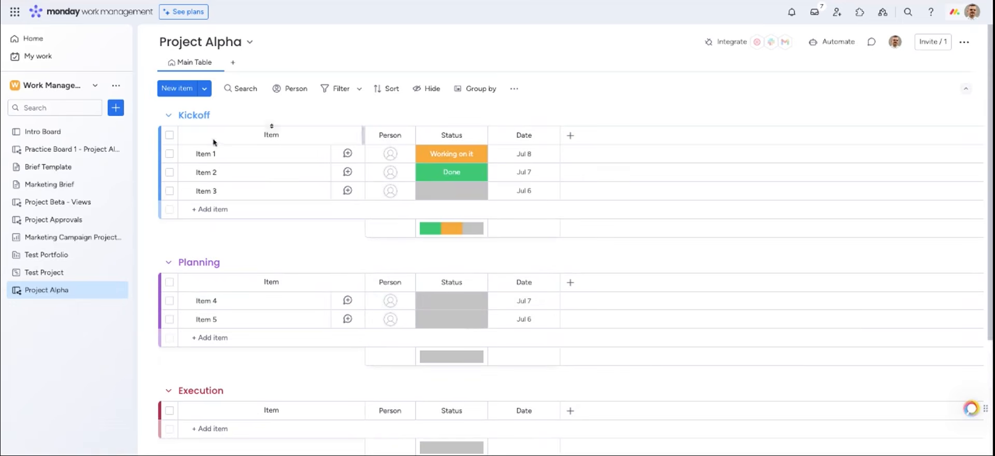
Rename Kickoff's items to 'Take inventory of resources' and 'Update online presence'
click(205, 153)
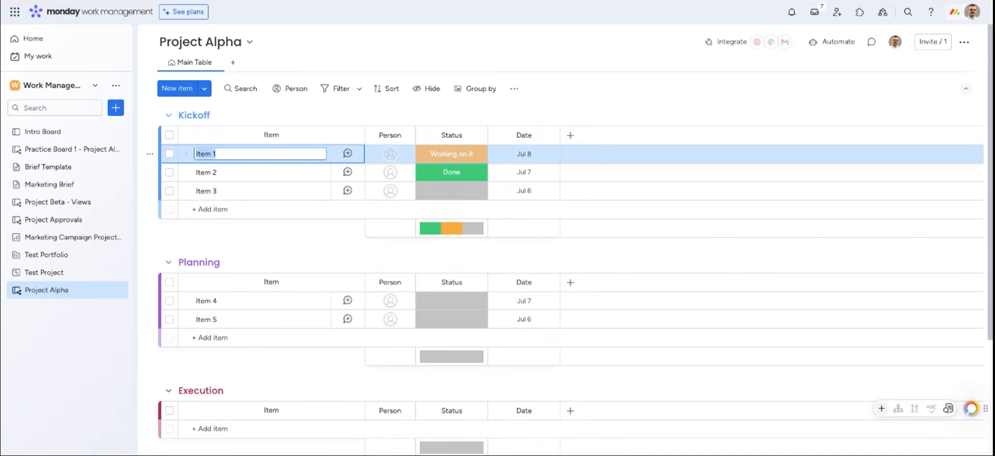
text(Take inv)
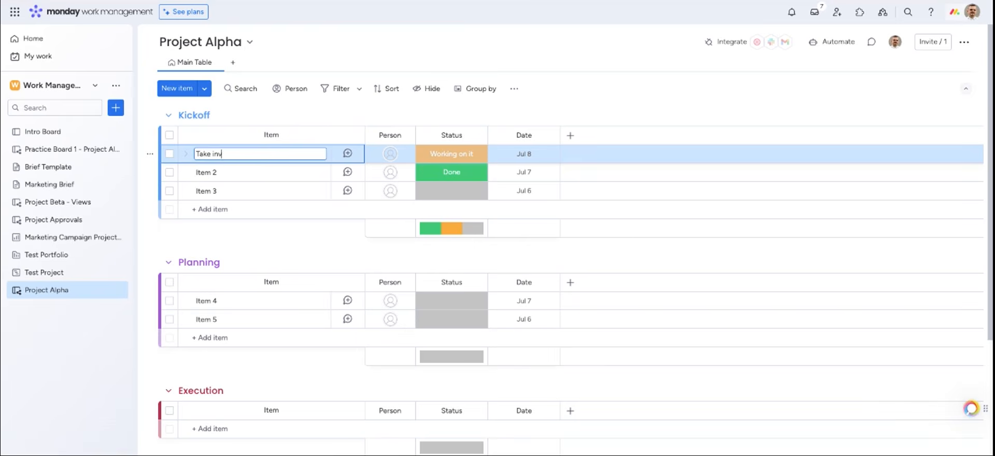
text(entory of resources)
click(206, 172)
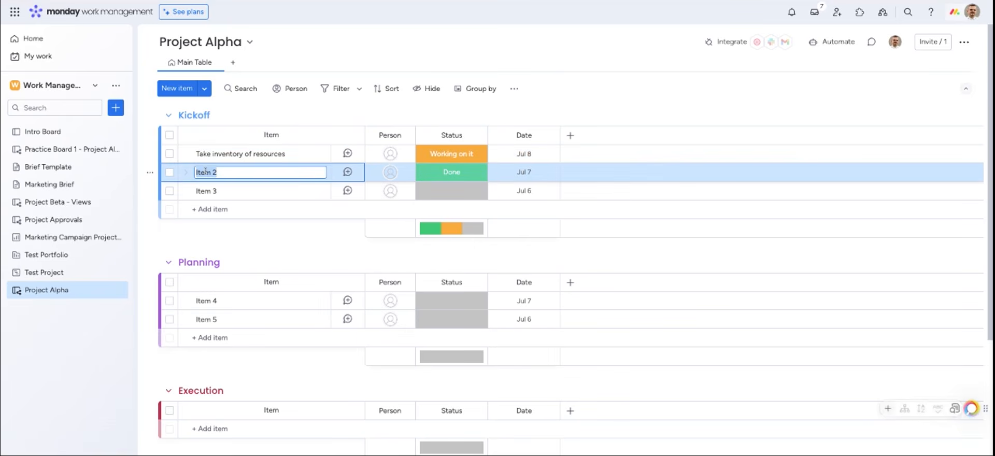
text(Upda)
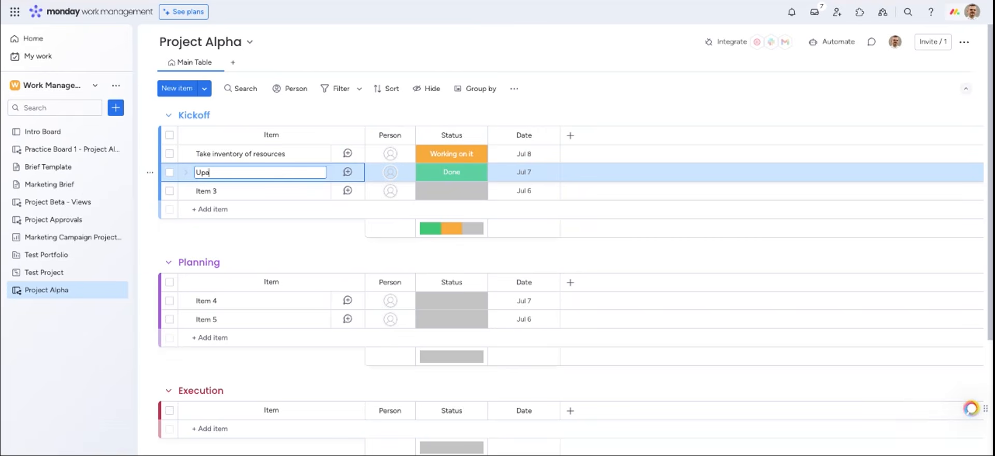
text(te online presence)
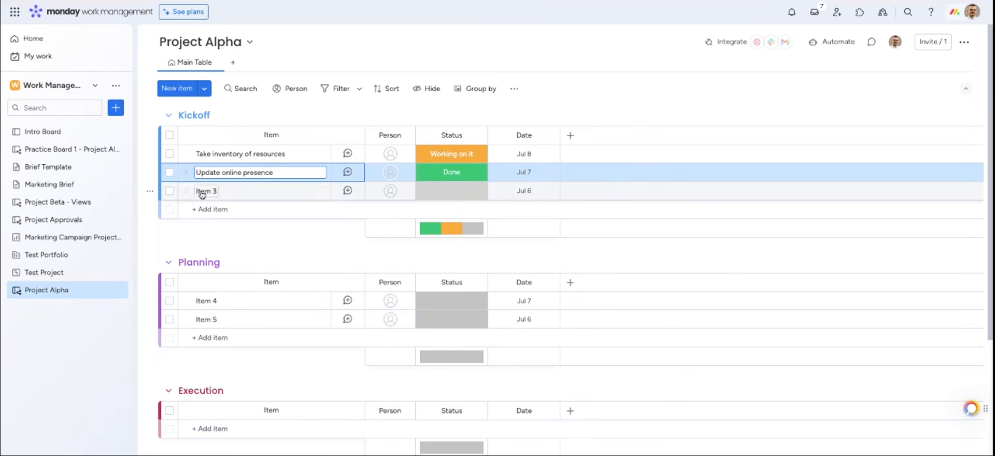
Delete Item 3 from the board
click(169, 191)
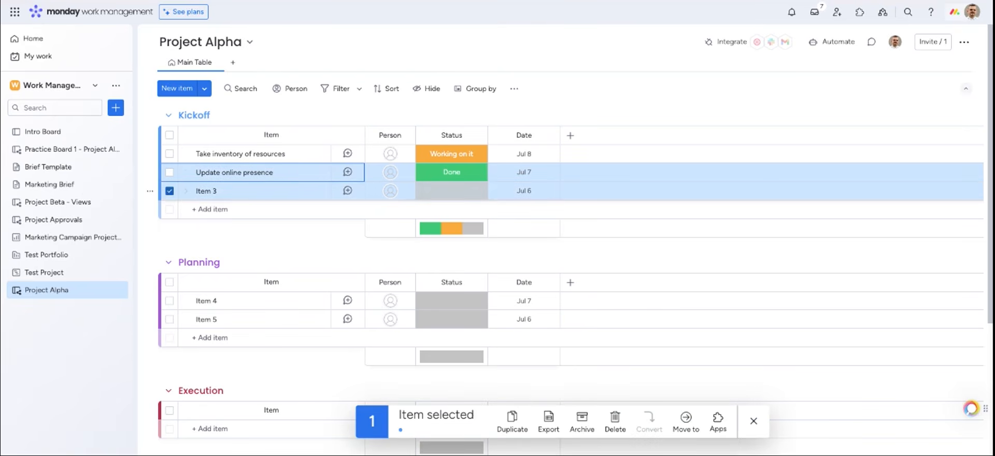
click(615, 420)
click(609, 255)
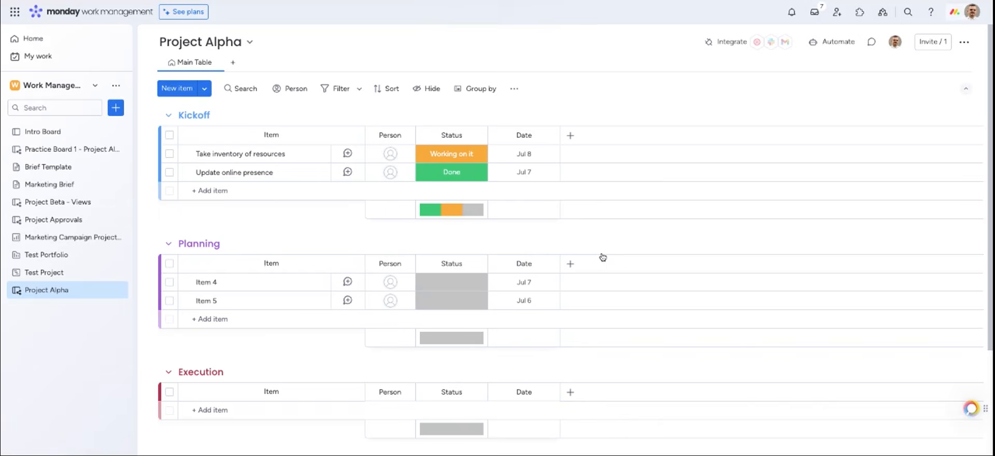
Rename Planning's items to 'Customer acquisition targets' and 'Content development'
click(209, 282)
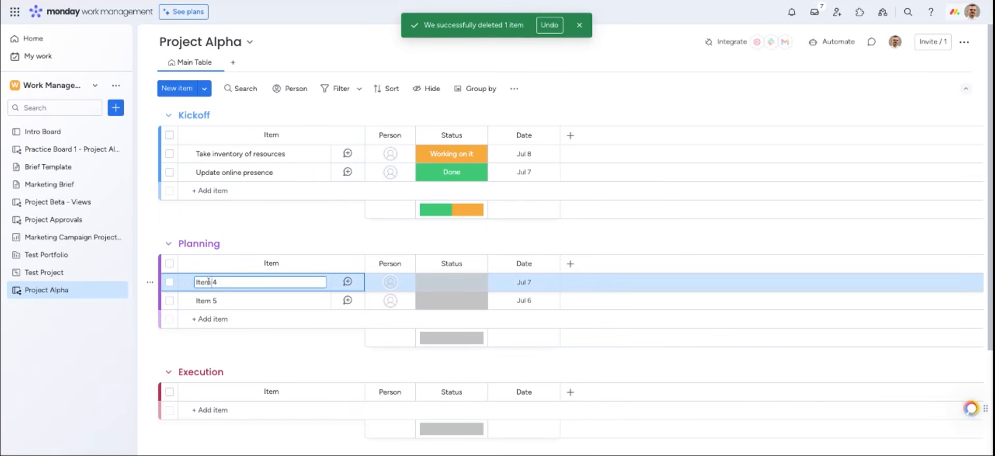
text(Customer acquisition targets)
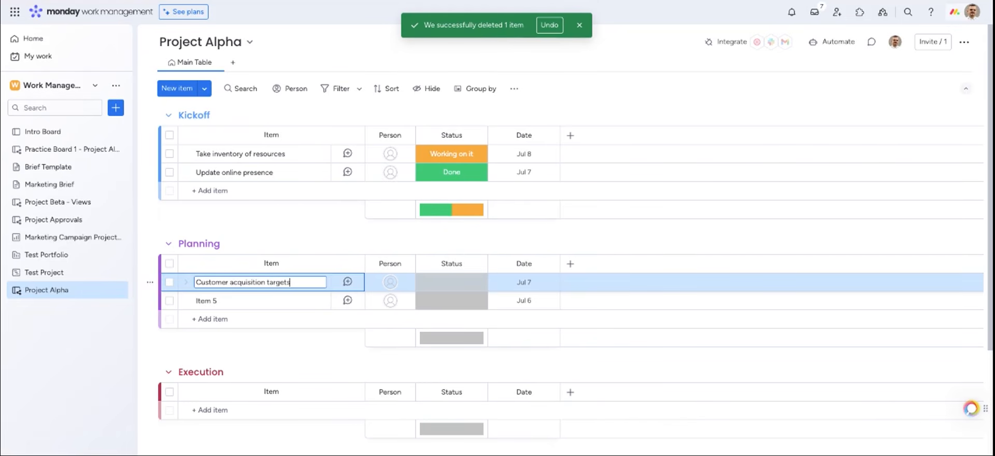
click(206, 301)
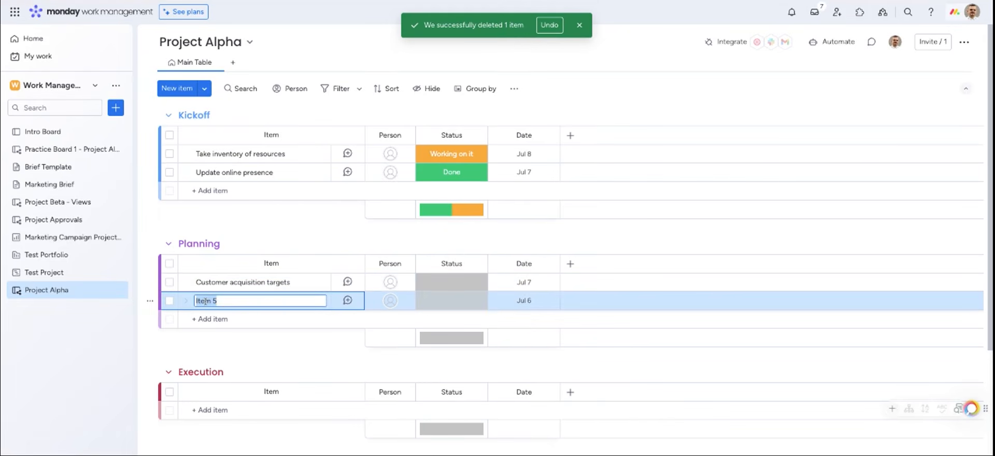
text(Content developm)
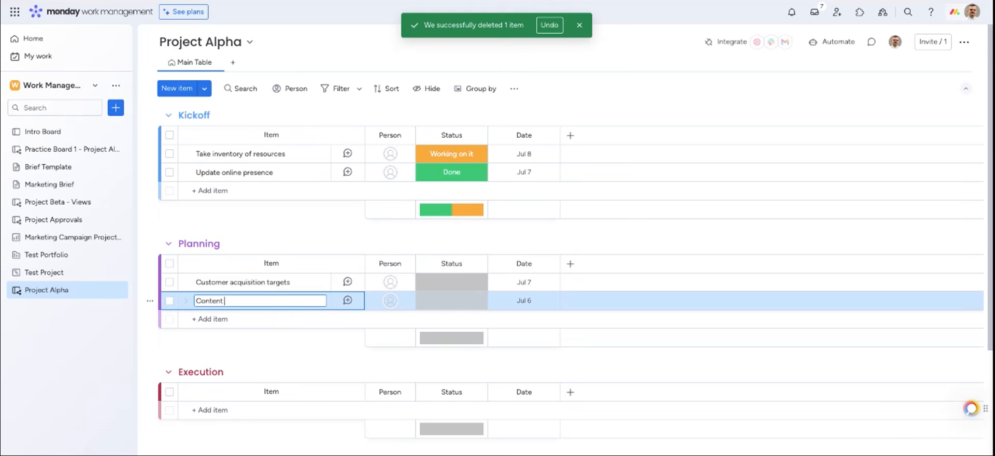
text(ent)
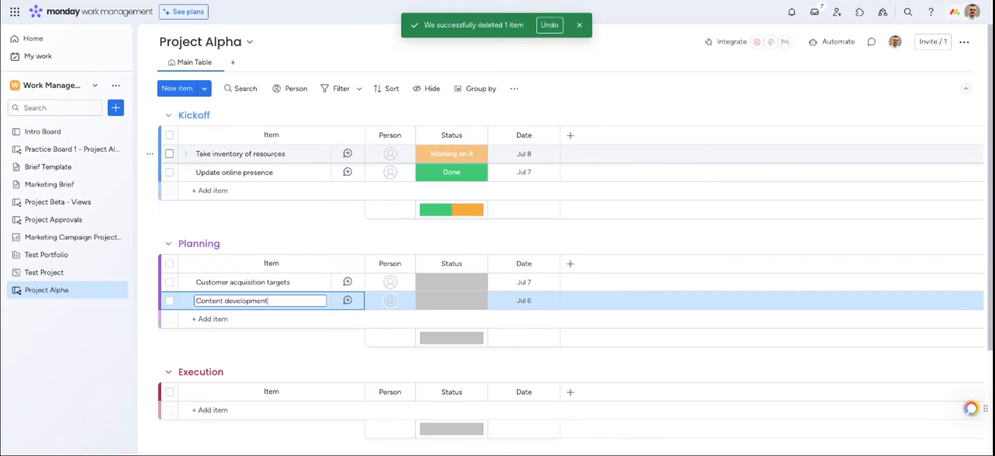
Add 'Marketing team' and 'Current partnerships' as subitems under Take inventory of resources, then collapse them
click(186, 154)
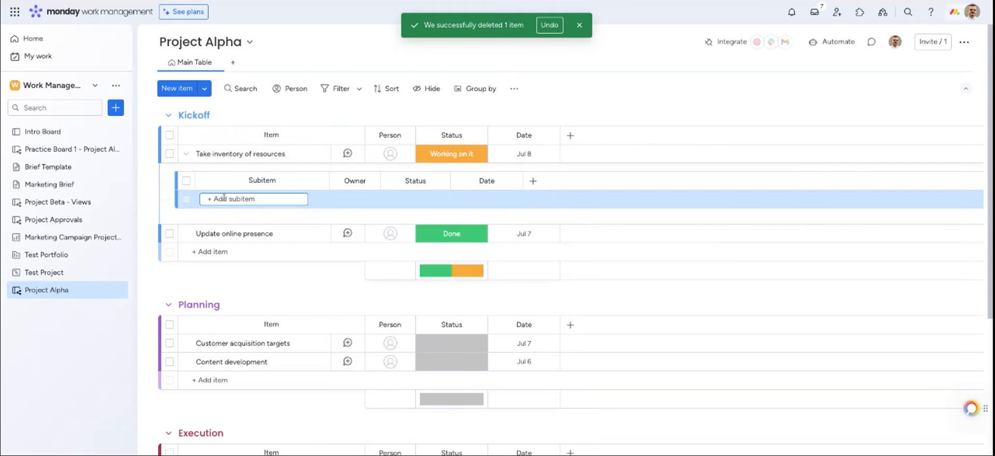
text(Marketing team)
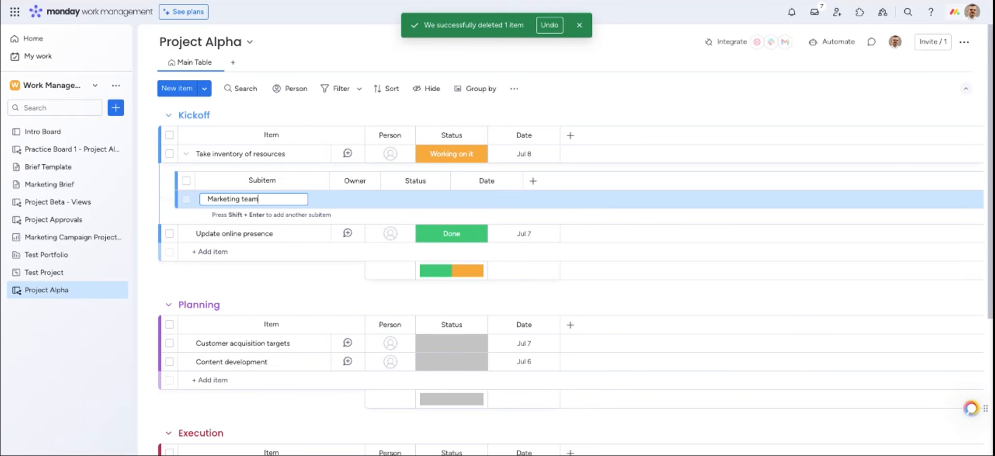
key(Return)
click(221, 217)
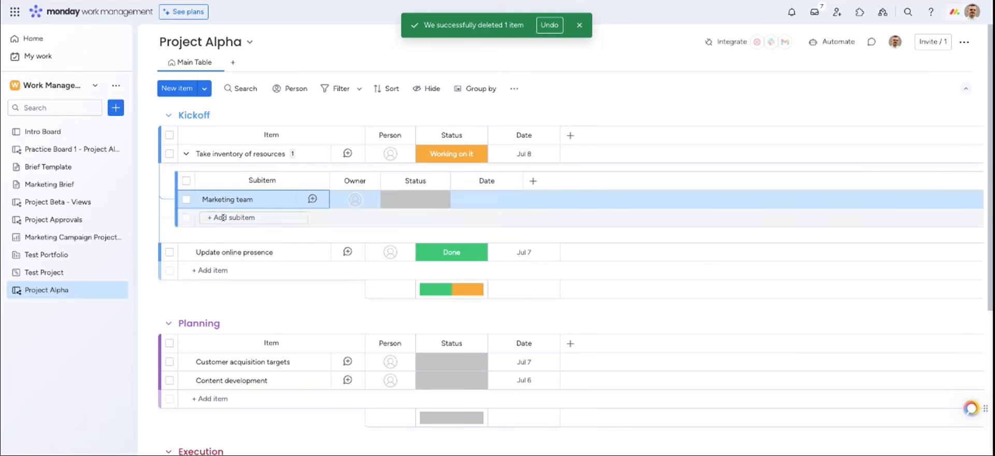
text(Curee)
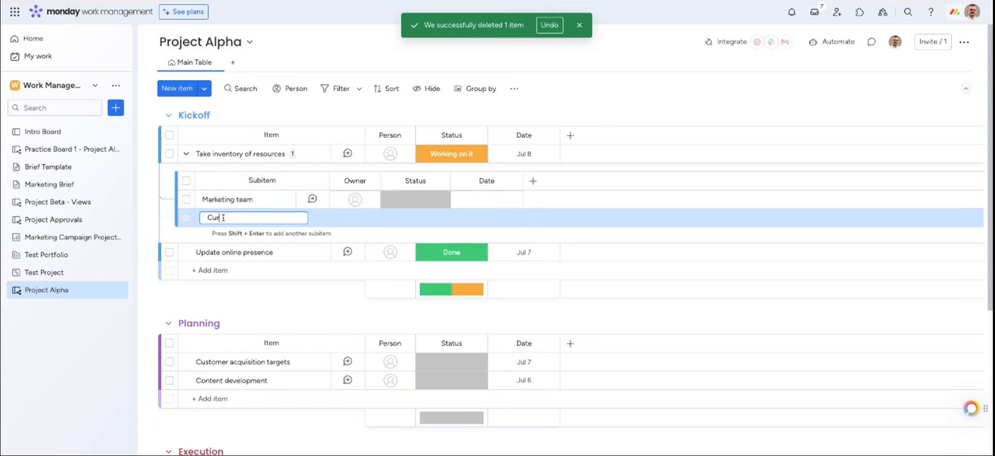
key(BackSpace)
key(BackSpace)
text(rent partne)
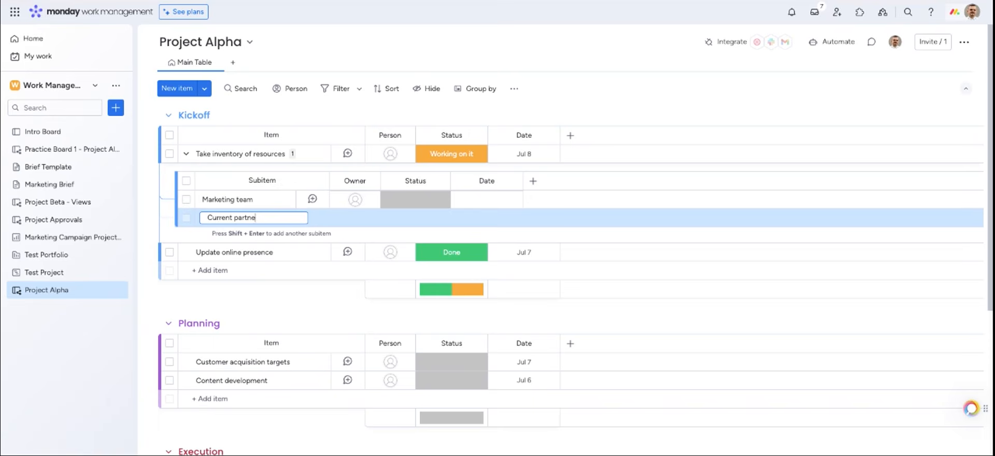
text(rships)
key(Return)
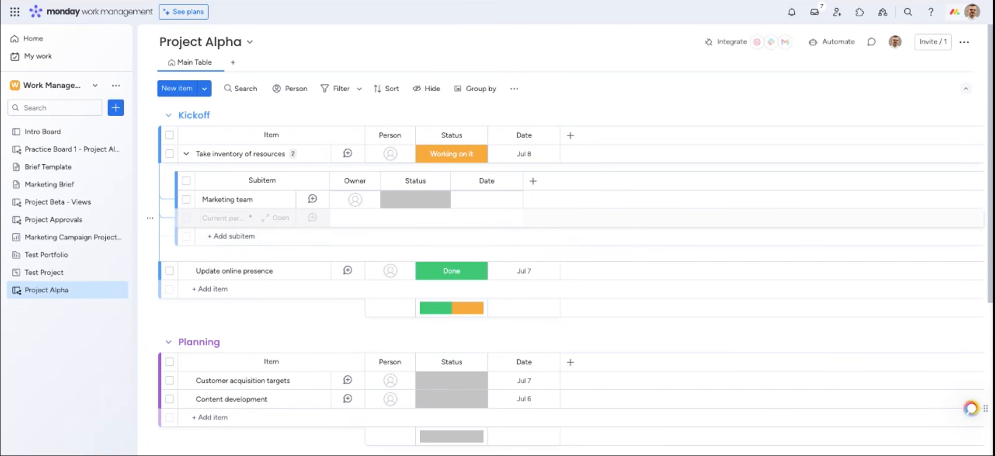
click(186, 155)
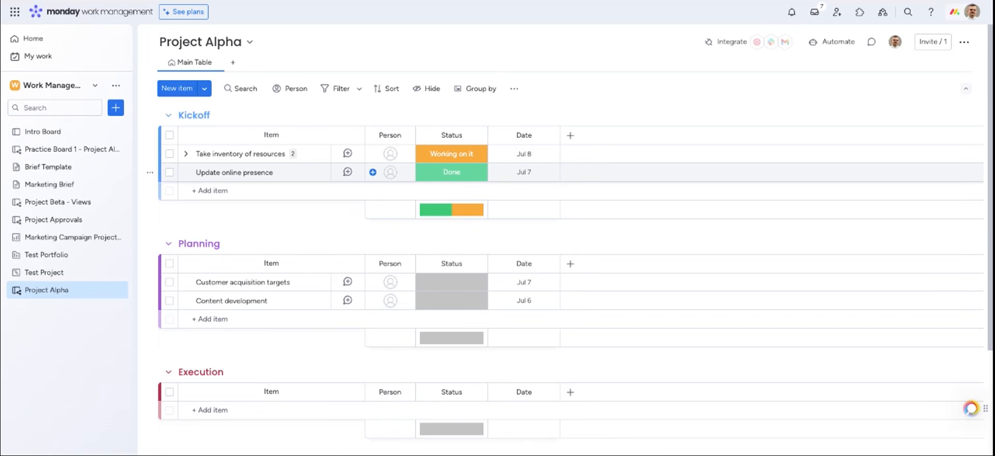
click(792, 14)
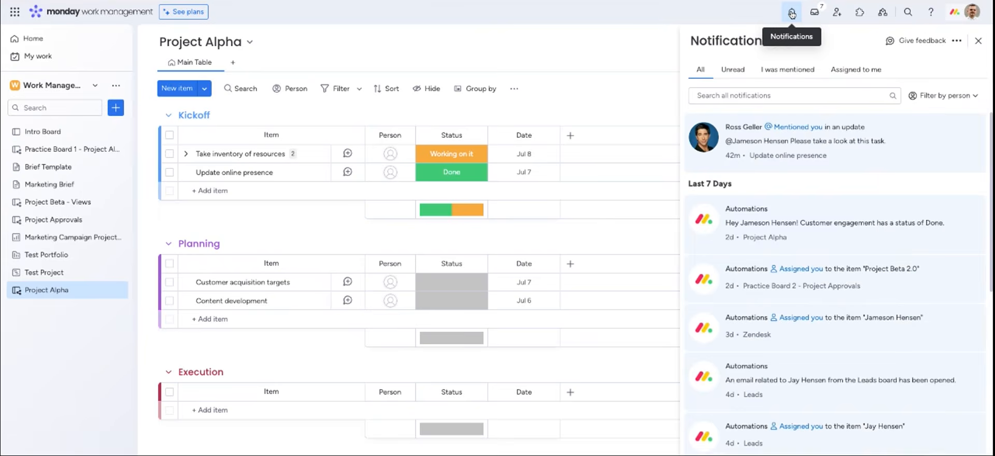
click(792, 13)
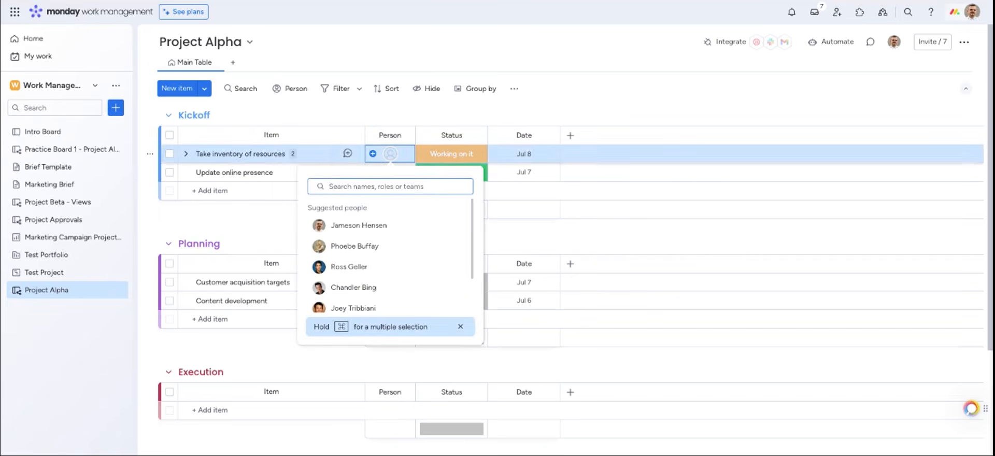
Assign a team member to Take inventory of resources, Update online presence, Customer acquisition targets and Content development
click(357, 246)
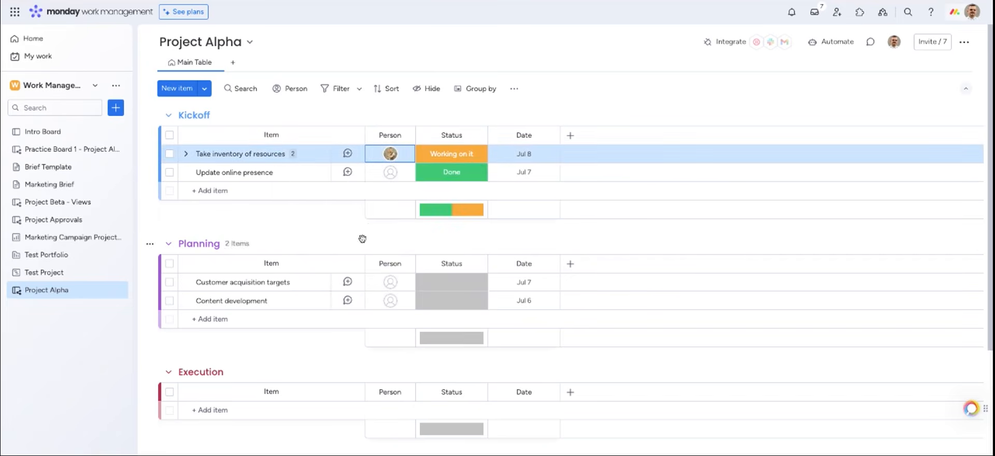
click(390, 176)
click(370, 287)
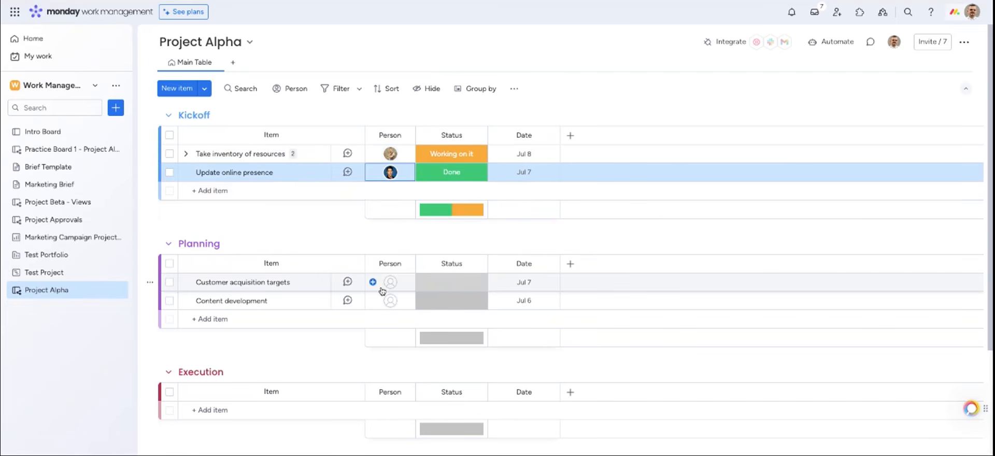
click(388, 288)
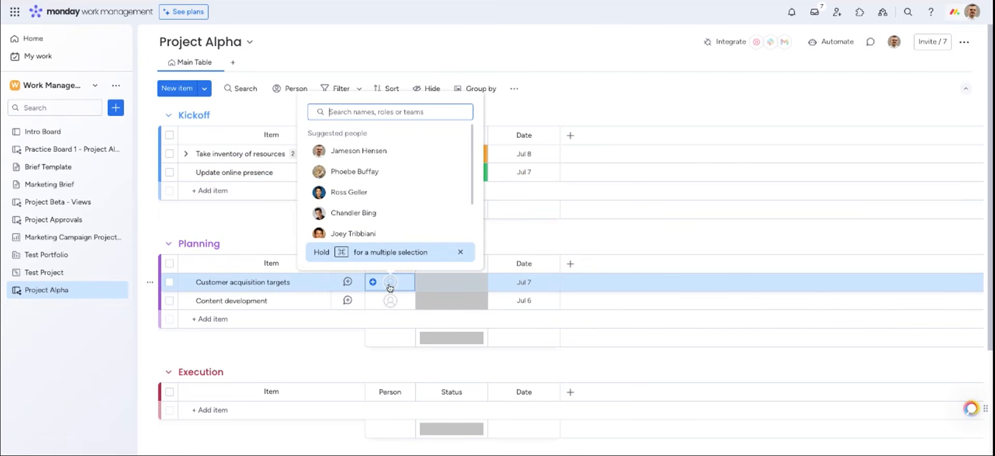
click(397, 213)
click(387, 299)
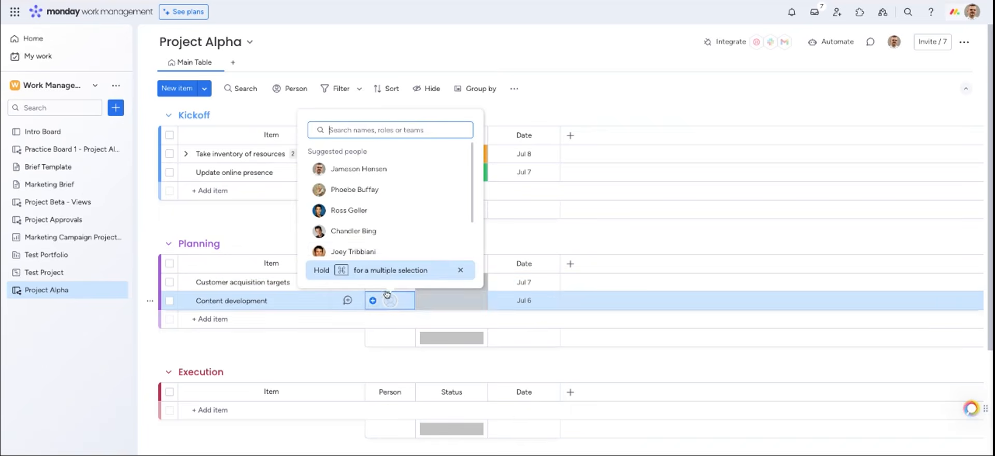
click(364, 252)
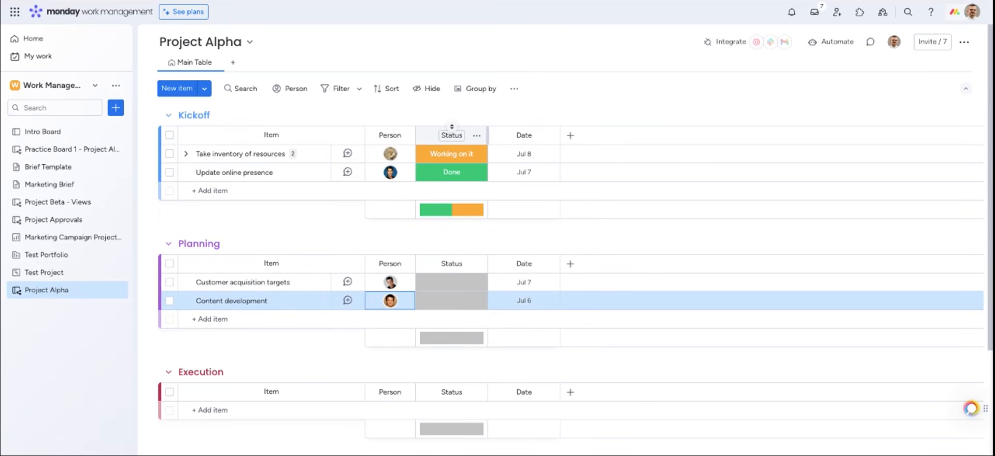
click(440, 154)
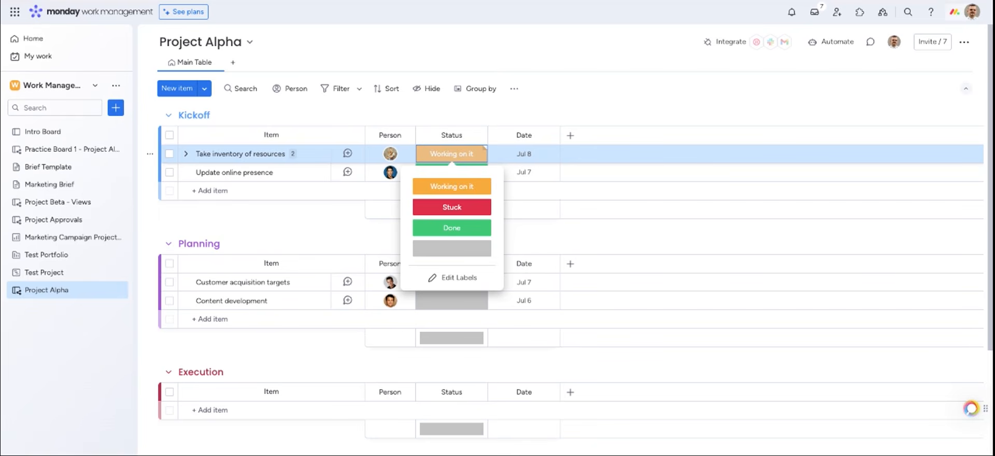
Rename the Date column header to 'Due Date'
click(513, 154)
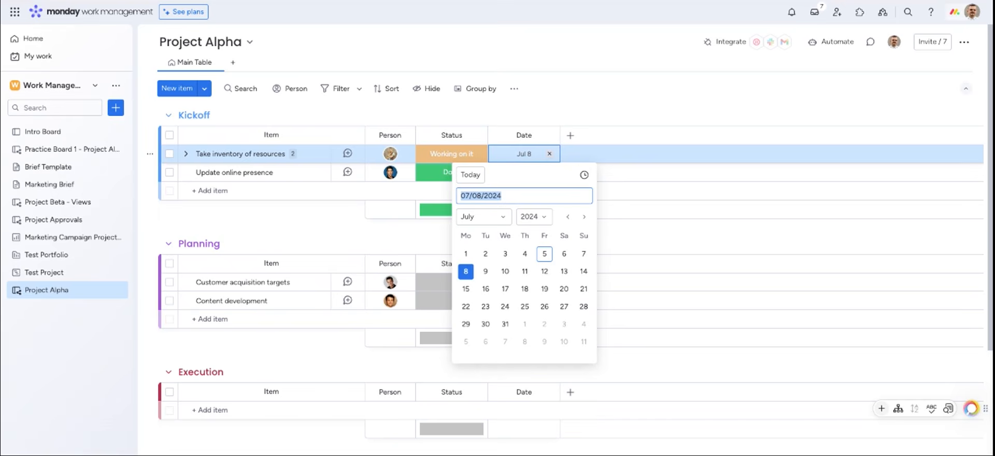
click(516, 135)
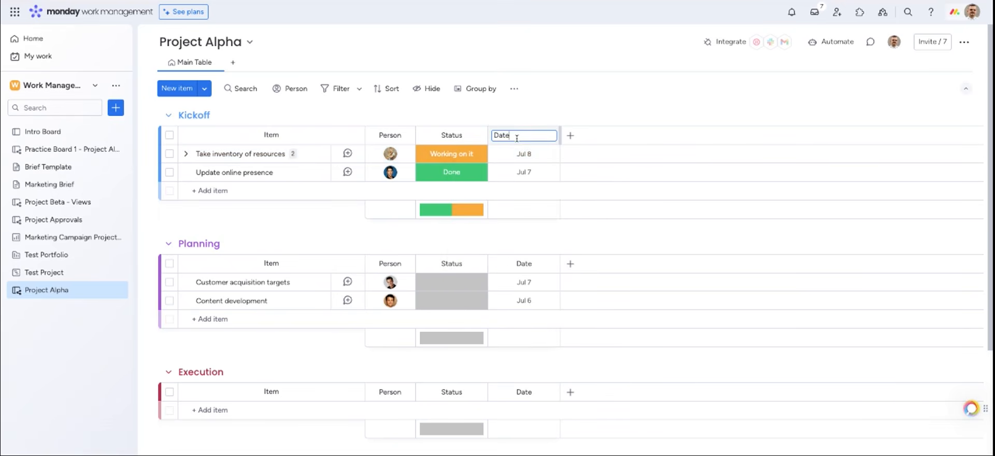
double_click(514, 136)
text(Due Date)
key(Return)
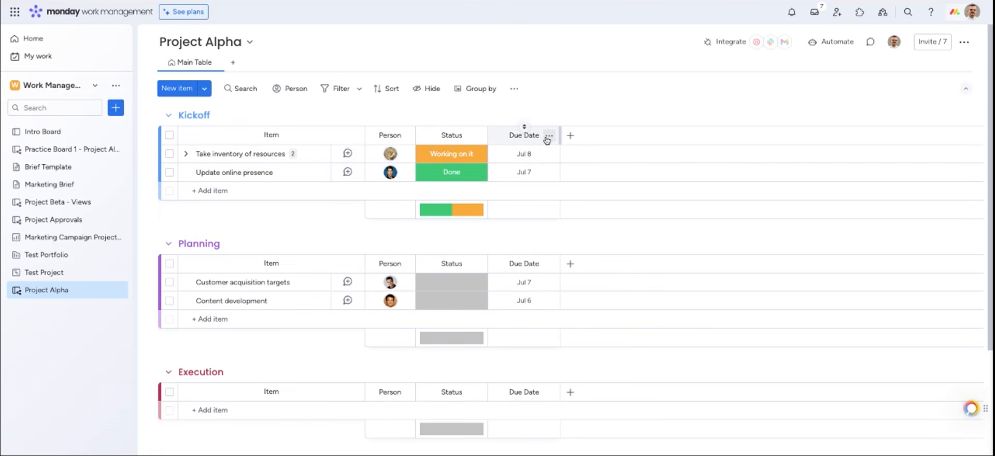
Set Due Date as a deadline column connected to the Status column
click(548, 136)
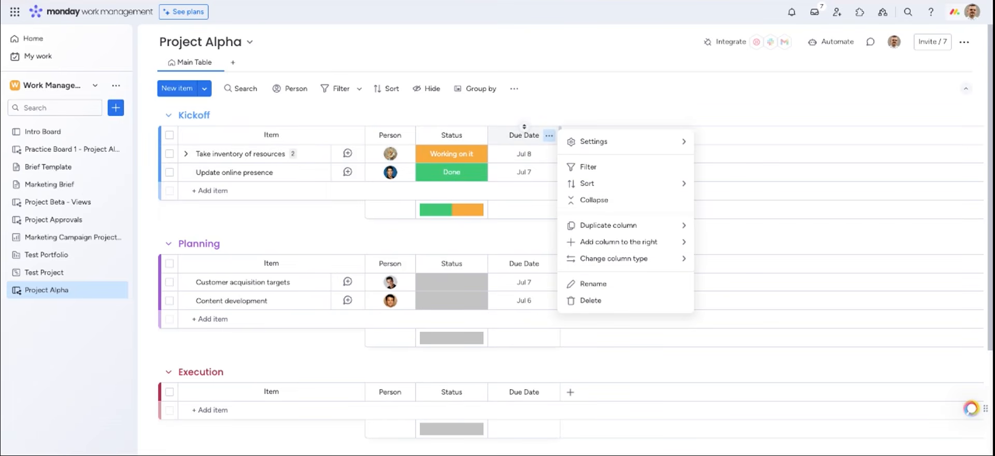
mouse_move(569, 150)
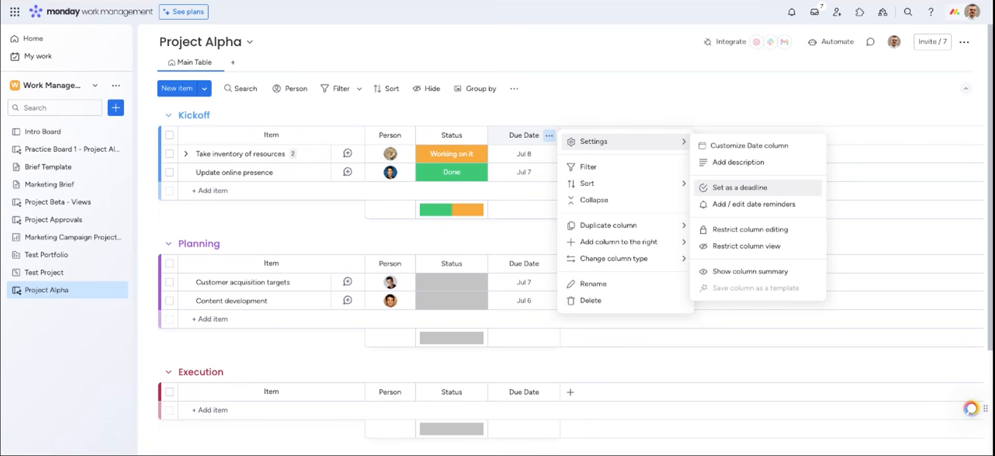
click(740, 187)
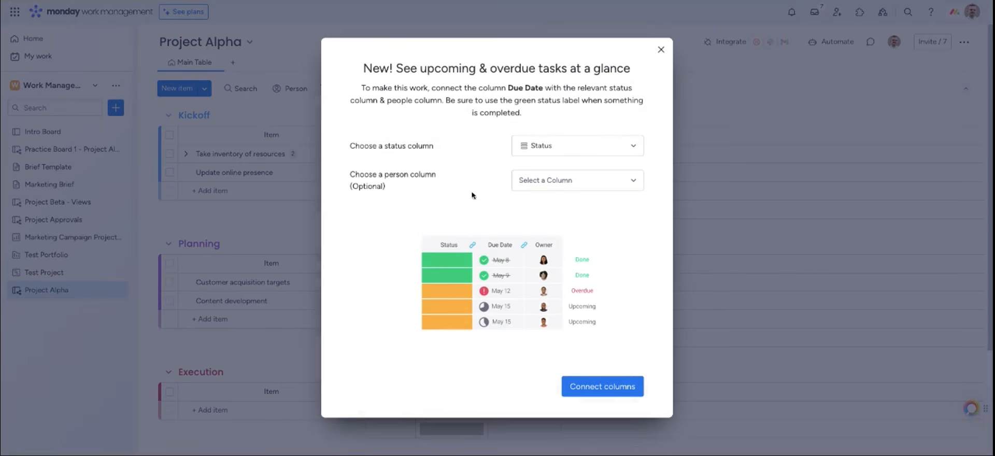
click(613, 392)
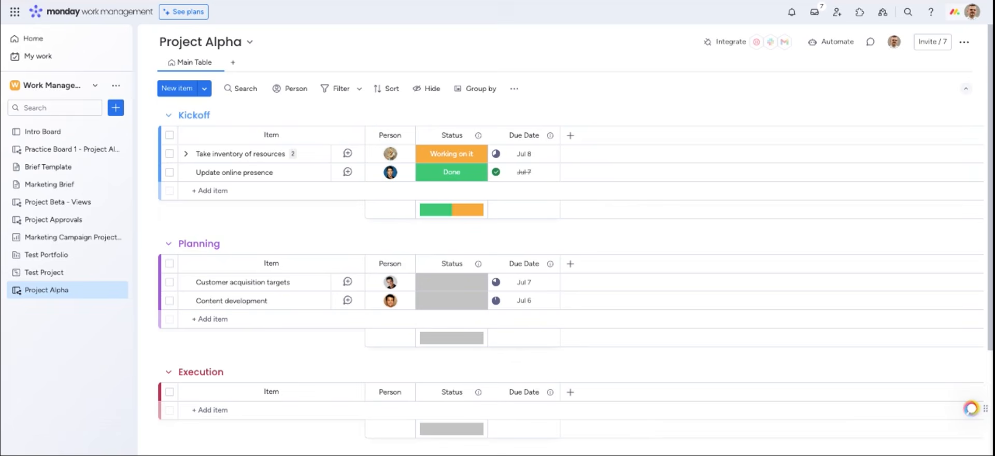
Add a Numbers column named 'Budget' to every group
click(570, 135)
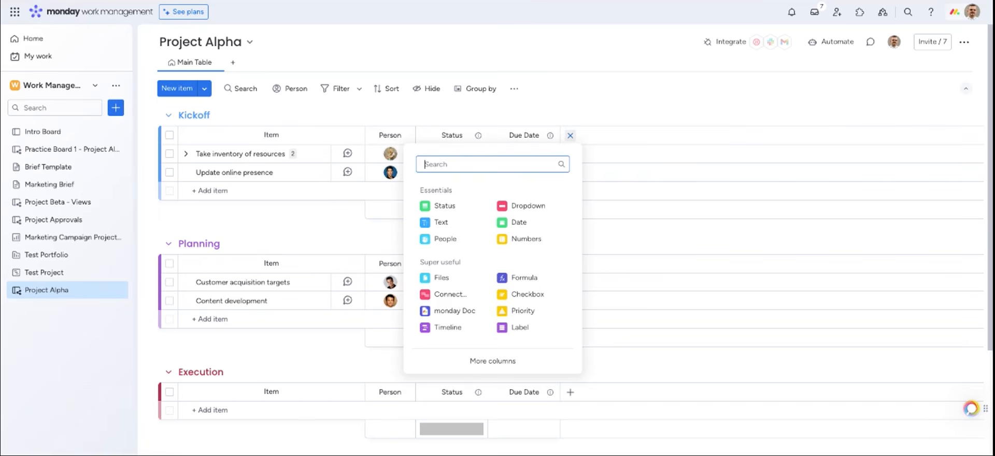
click(526, 239)
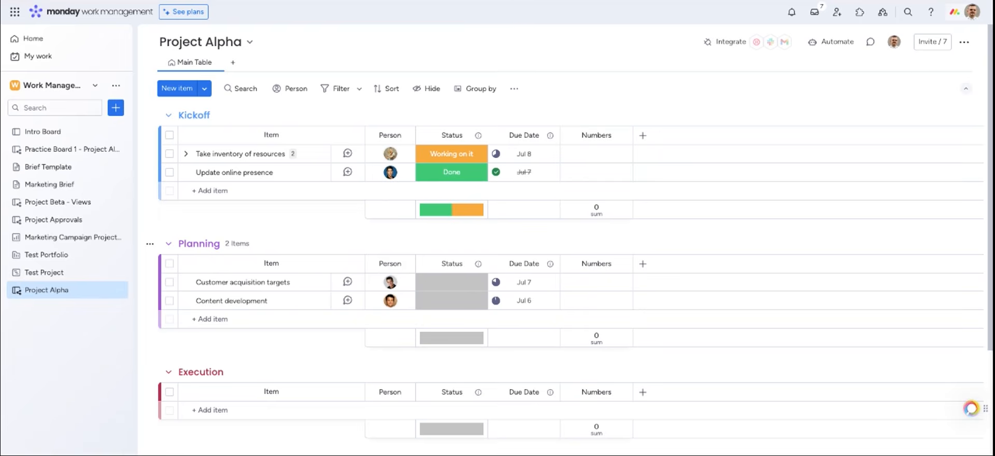
click(596, 136)
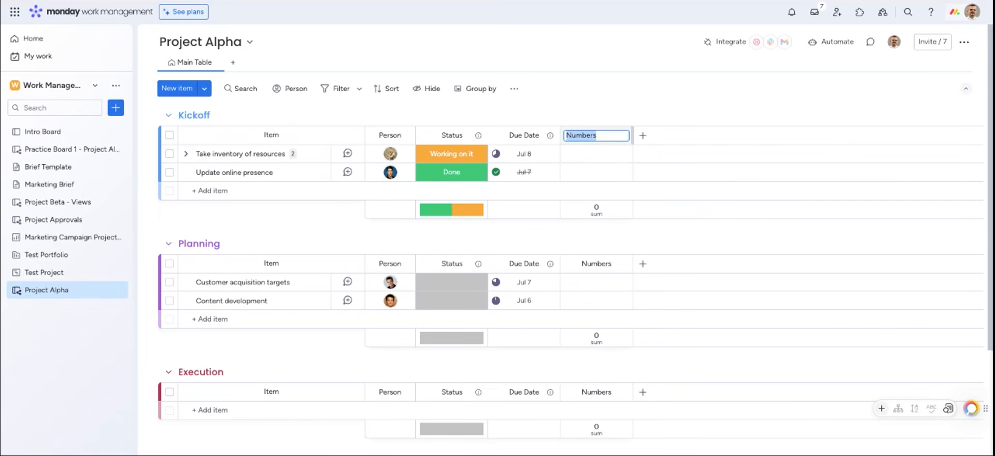
text(Budget)
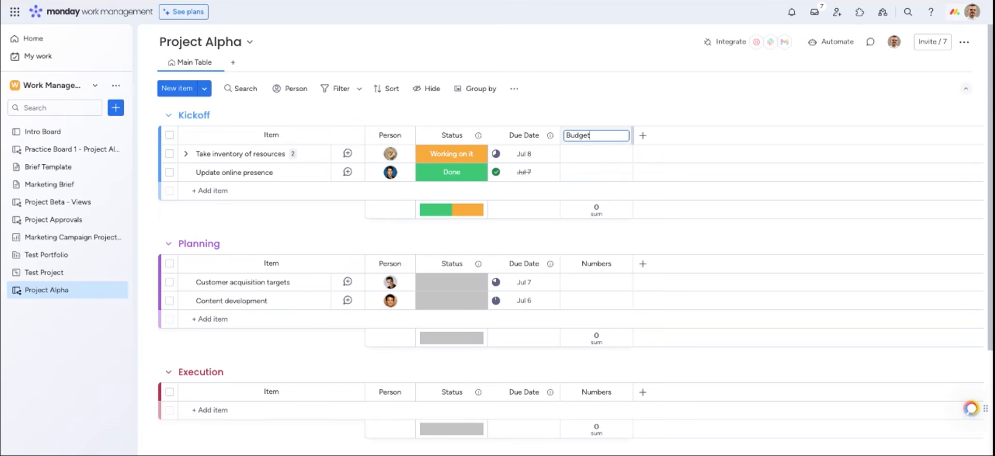
Give Take inventory of resources a 1000 budget and format Budget amounts in dollars
click(612, 158)
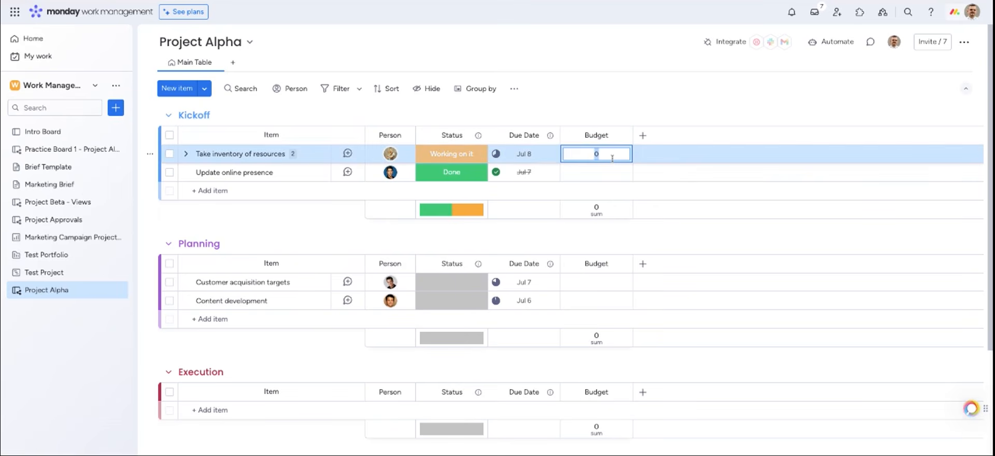
text(1000)
key(Return)
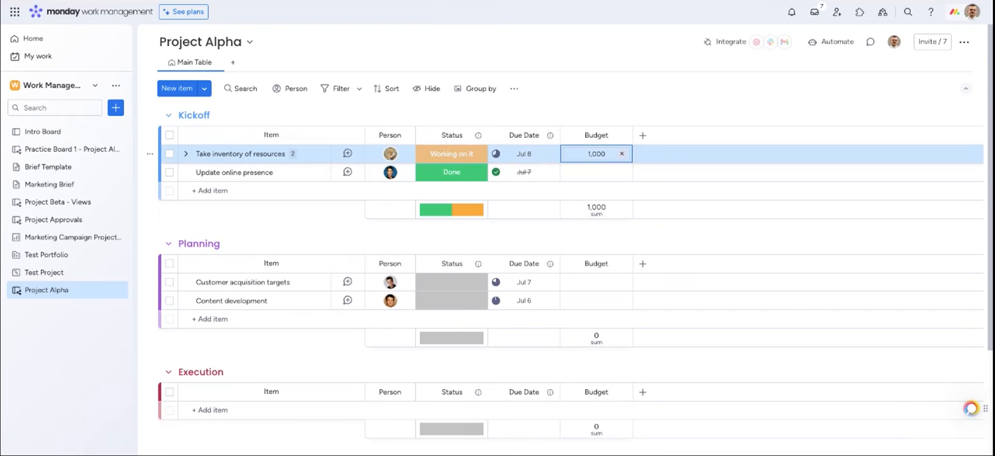
click(603, 213)
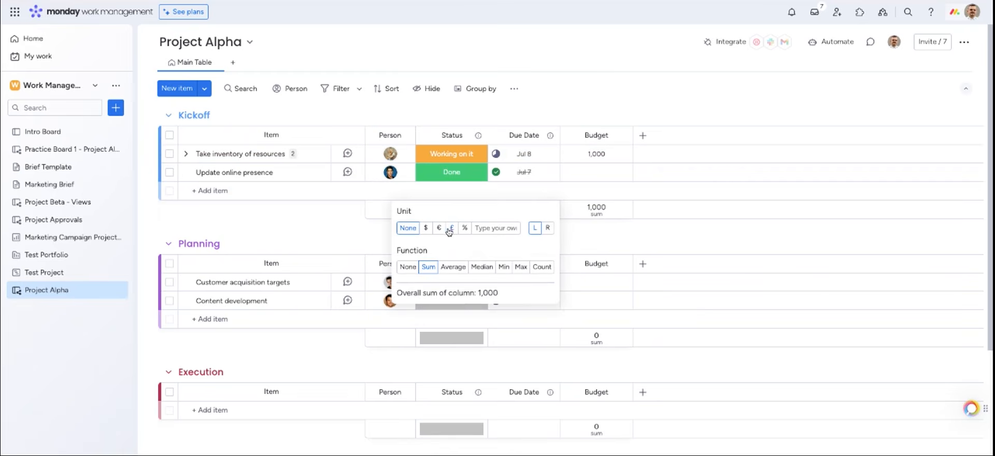
click(425, 229)
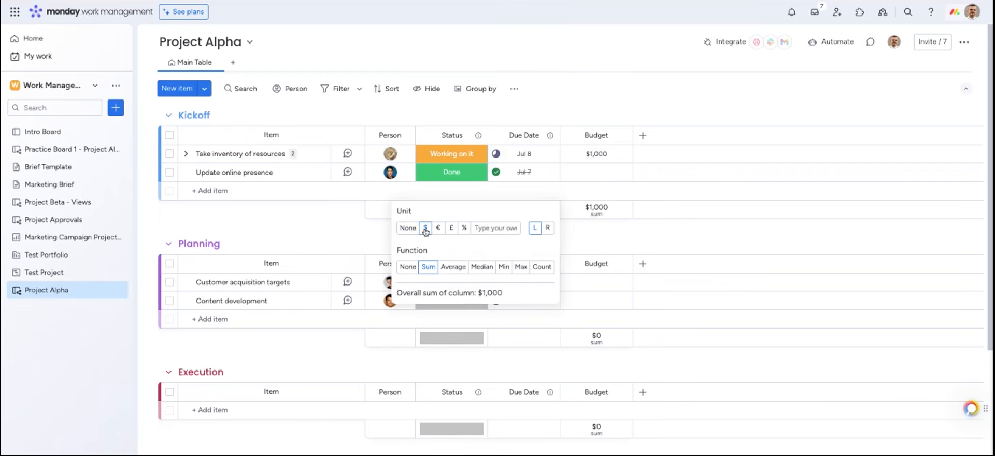
click(645, 136)
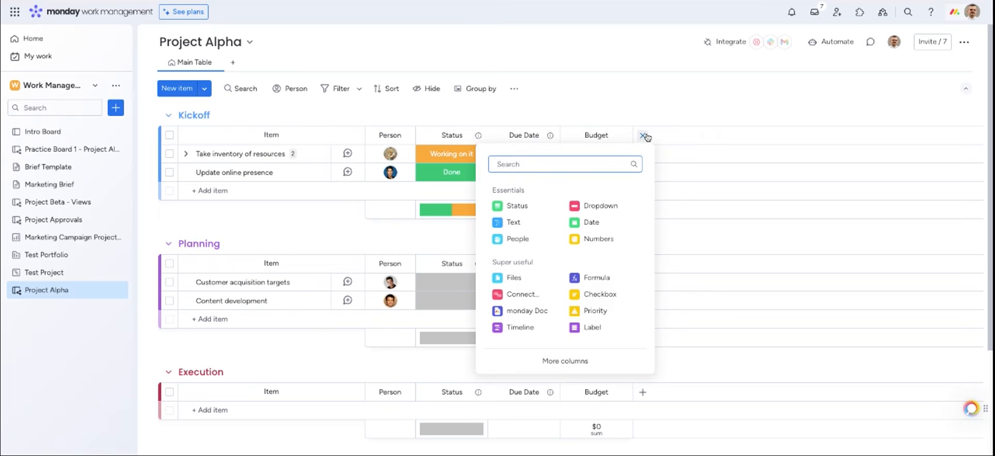
Add a Timeline column and give Take inventory of resources a Jul 5–12 timeline
text(tim)
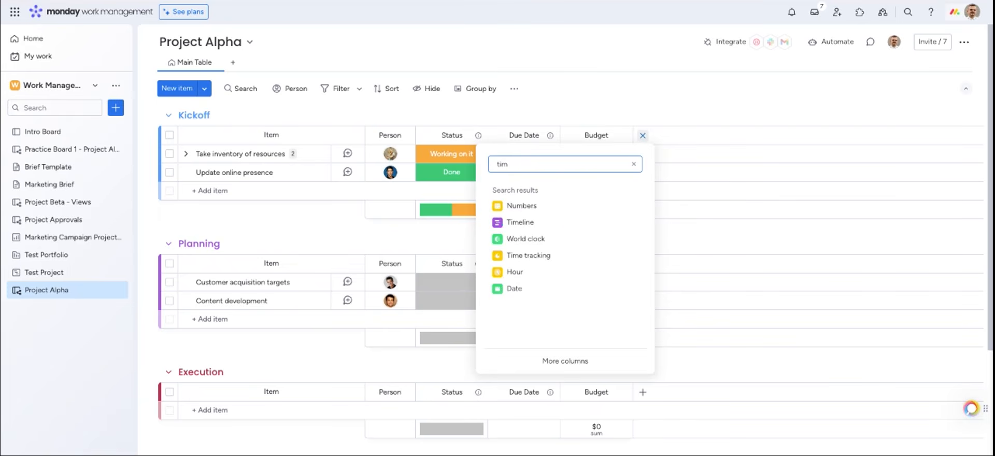
text(eline)
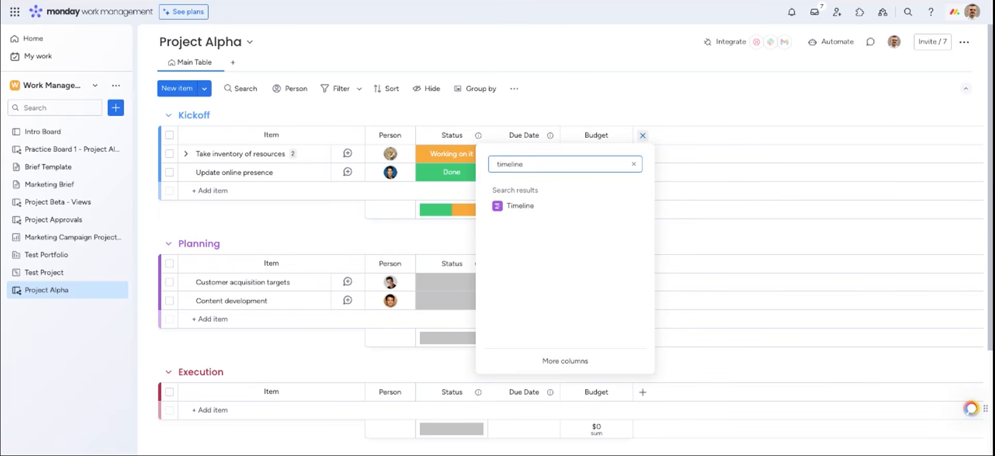
click(571, 209)
click(661, 154)
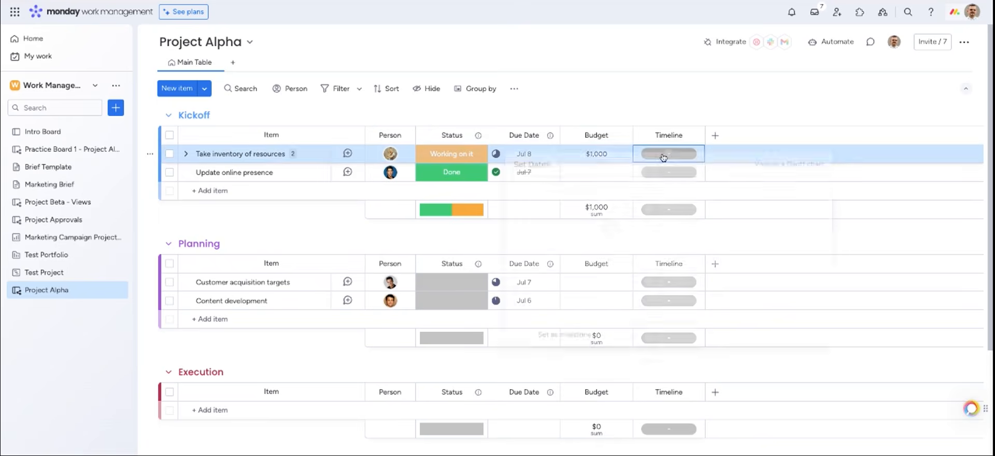
click(611, 232)
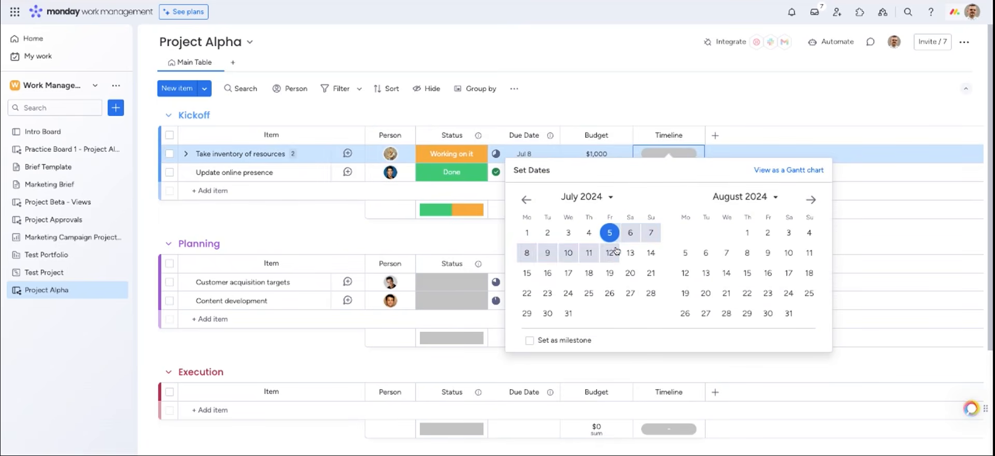
click(615, 256)
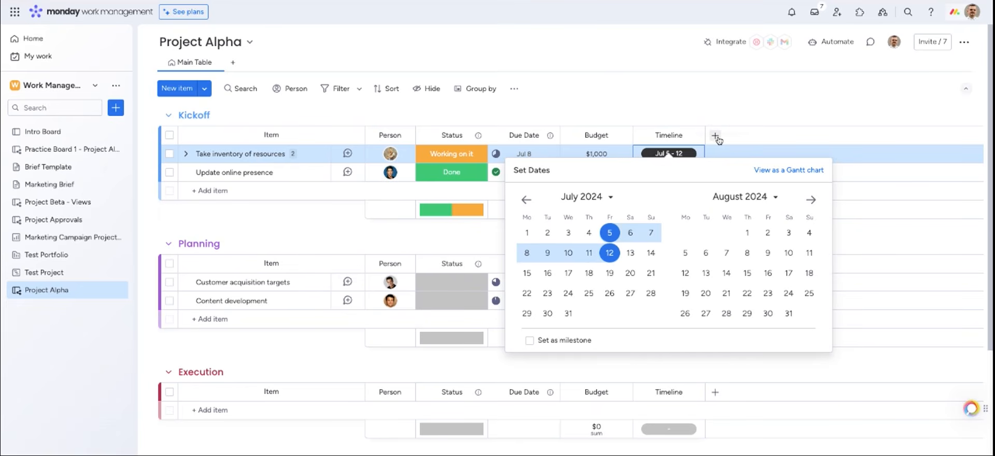
Add a Priority column and set Take inventory of resources to High priority
click(716, 136)
click(637, 161)
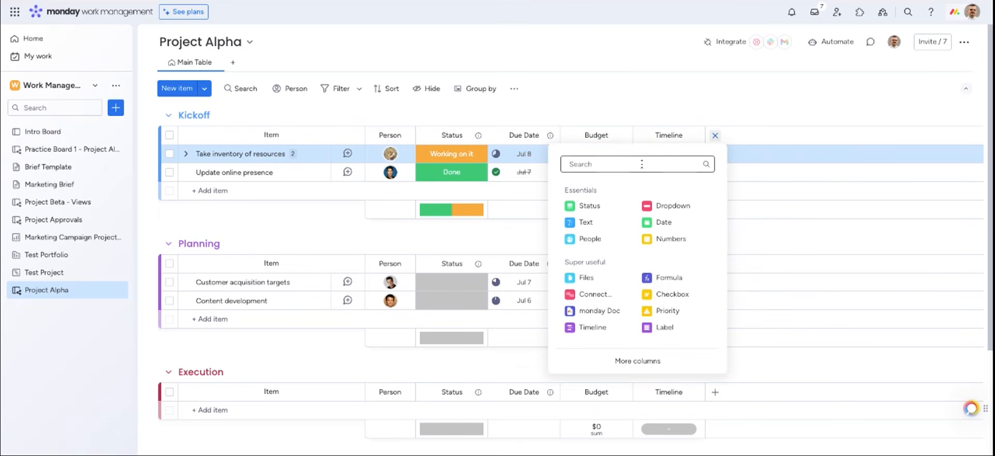
text(prio)
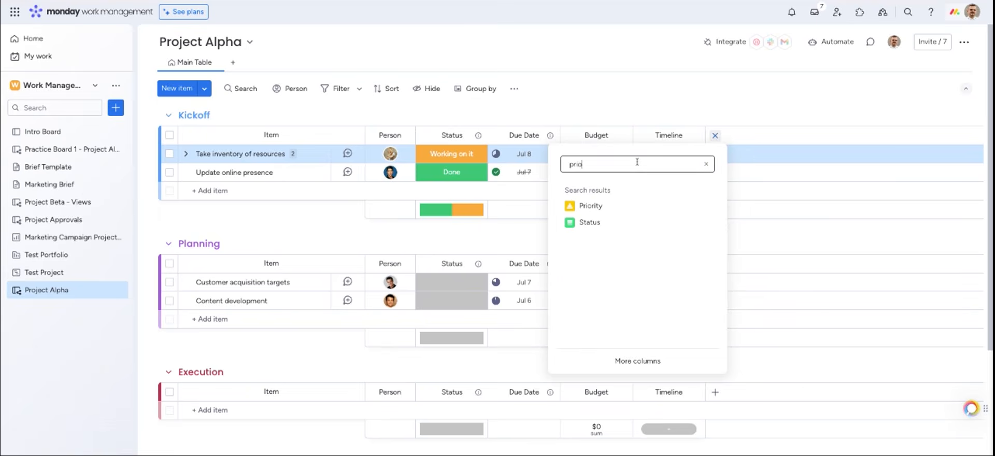
click(579, 205)
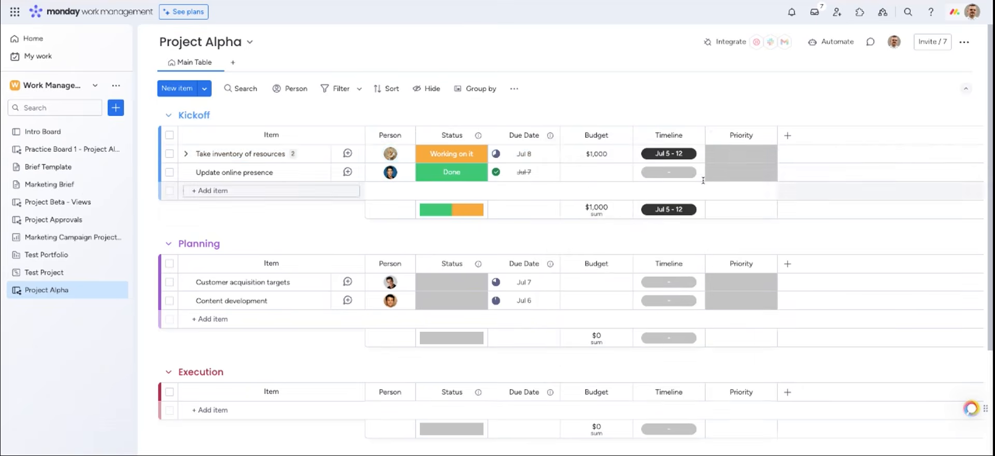
click(734, 154)
click(729, 208)
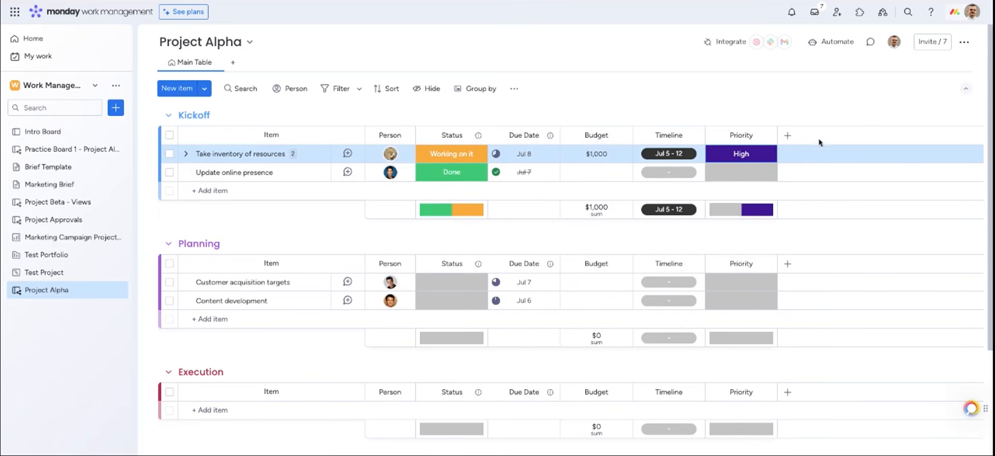
Add a Label column and open its label editor listing Label 1–3 and Default Label
click(788, 136)
text(label)
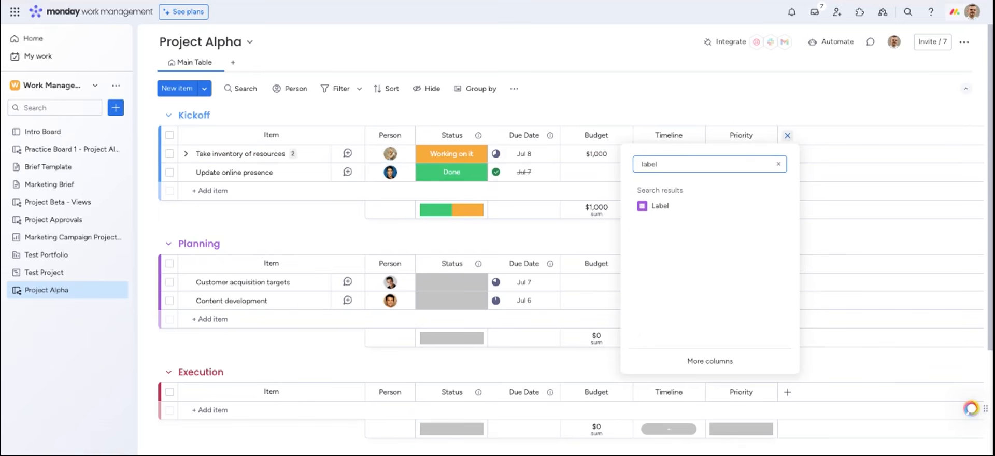
click(712, 206)
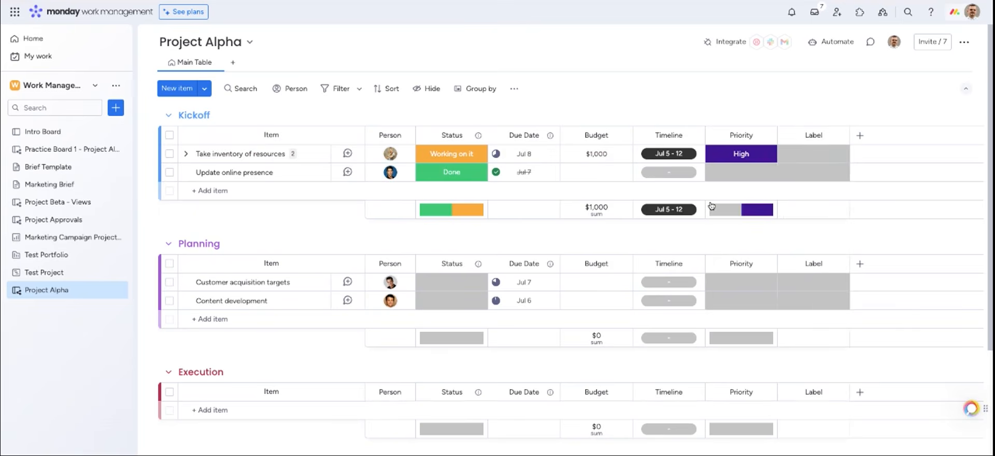
click(817, 156)
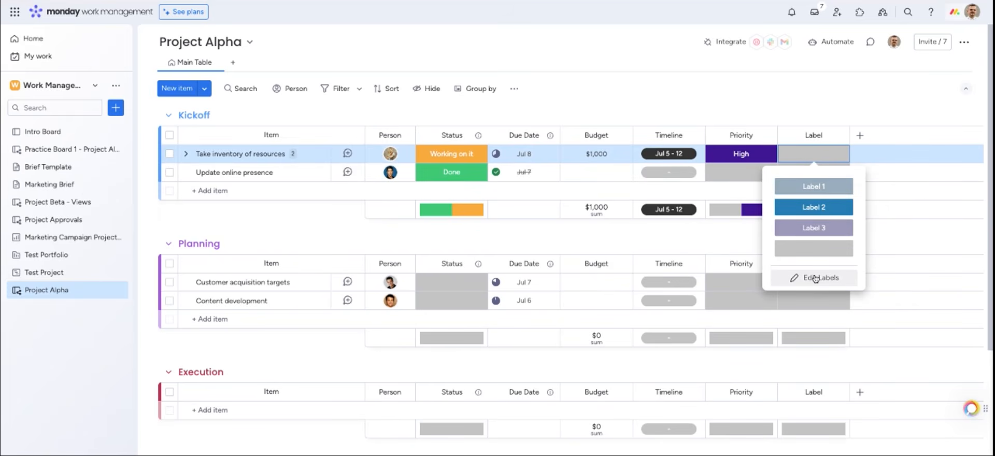
click(816, 279)
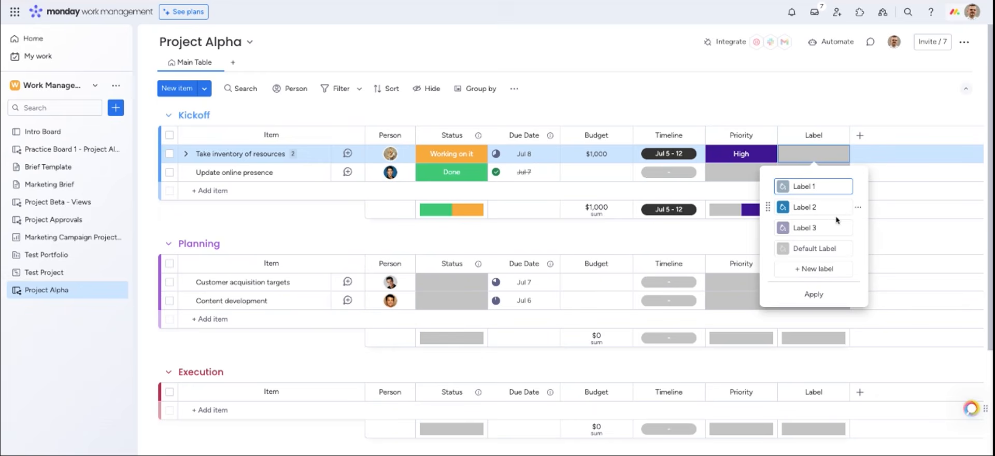
Open the Column Center and scroll through Essentials types like Timeline, Date, Text and Mirror
click(860, 136)
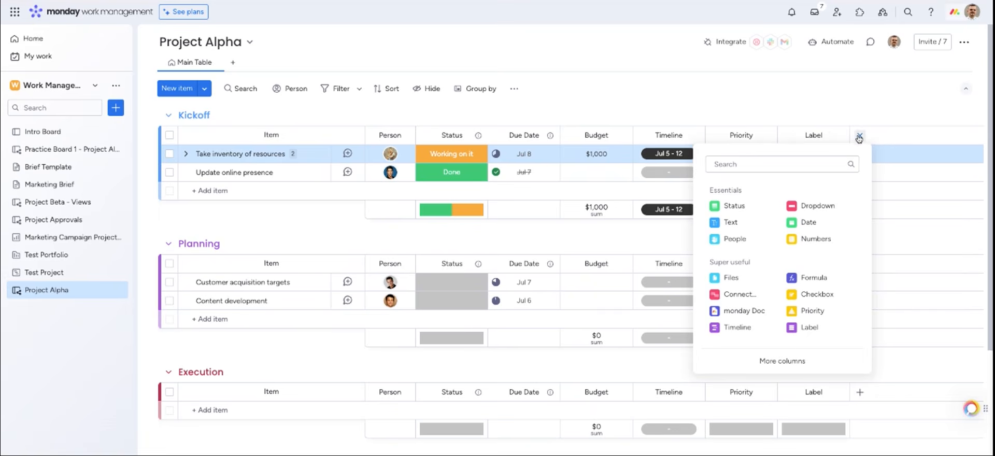
click(804, 362)
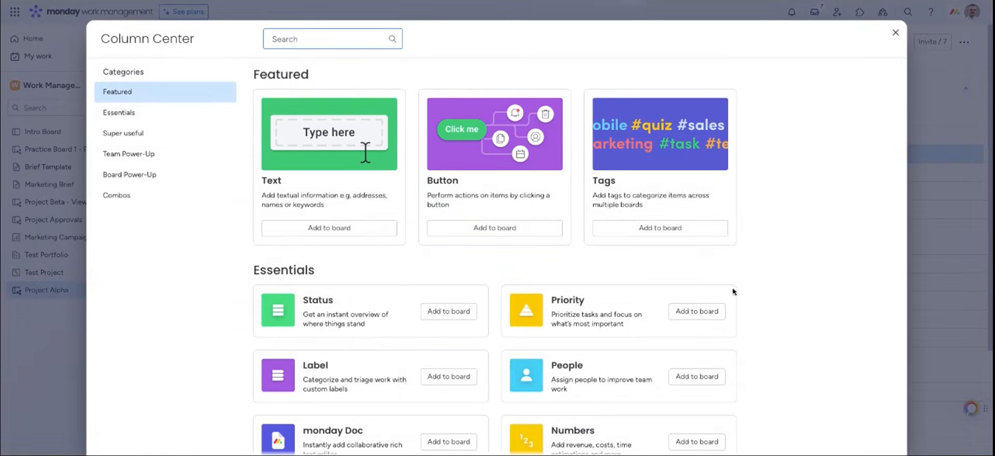
scroll(617, 226, down, 2)
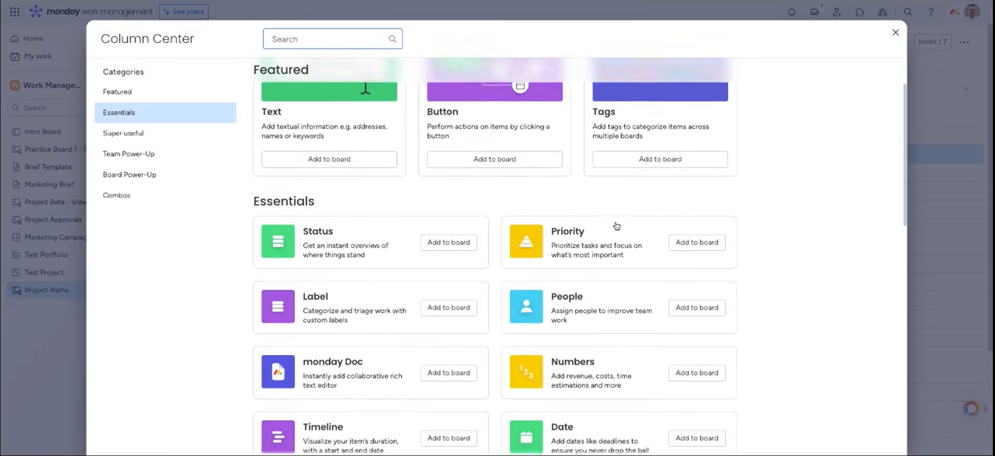
scroll(617, 225, down, 1)
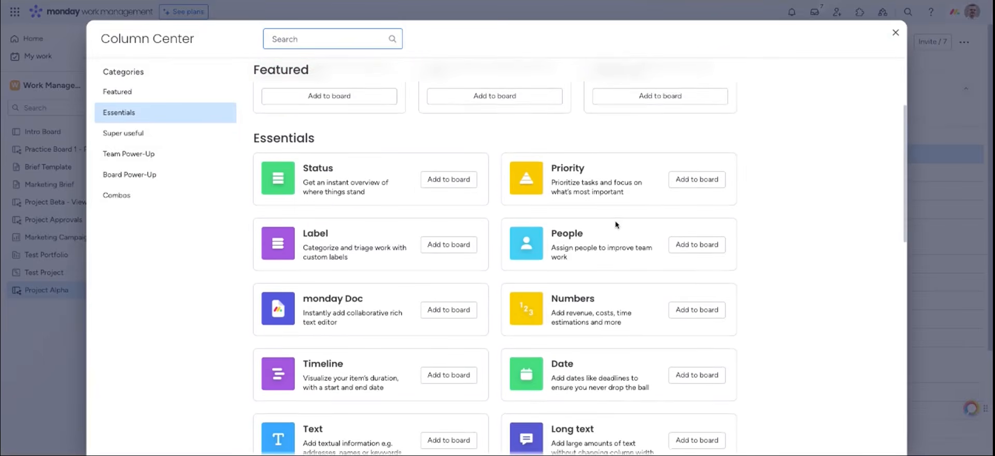
scroll(617, 225, down, 1)
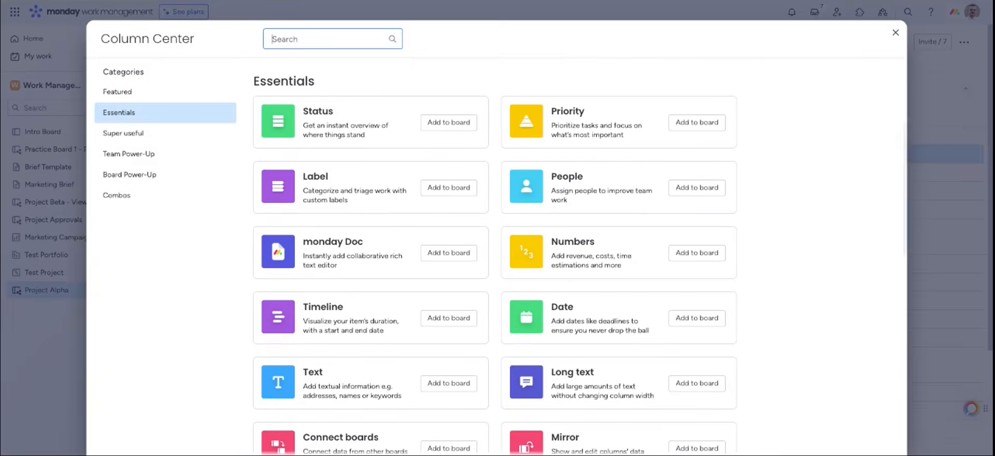
scroll(617, 225, down, 1)
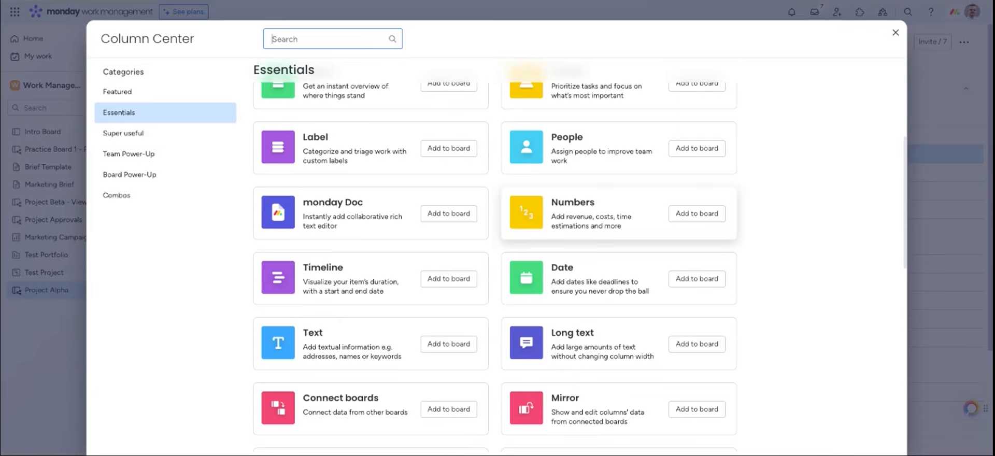
scroll(617, 231, down, 1)
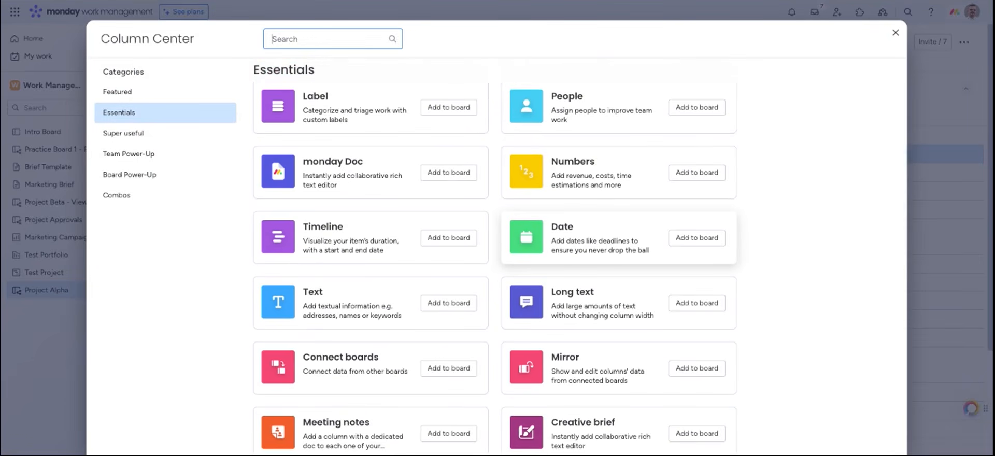
scroll(617, 230, down, 1)
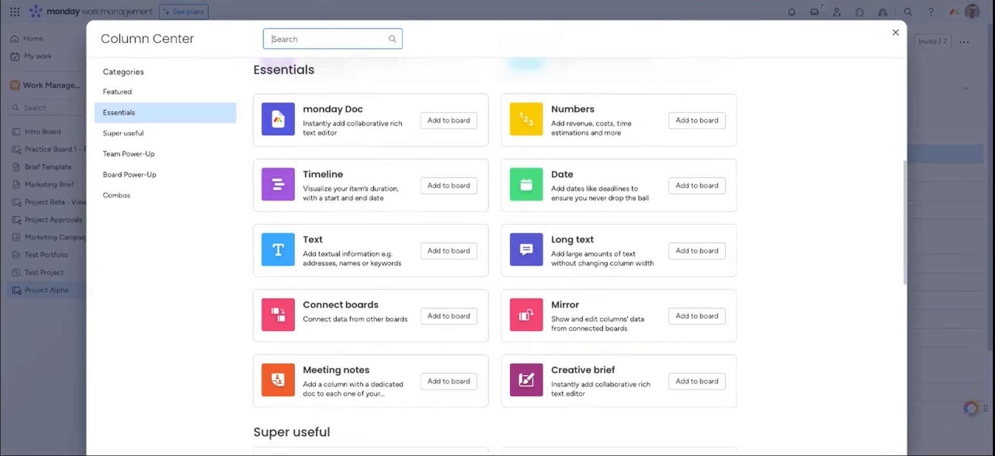
Close the Column Center, move Update online presence to the top of Kickoff, and put Label before Priority
click(894, 32)
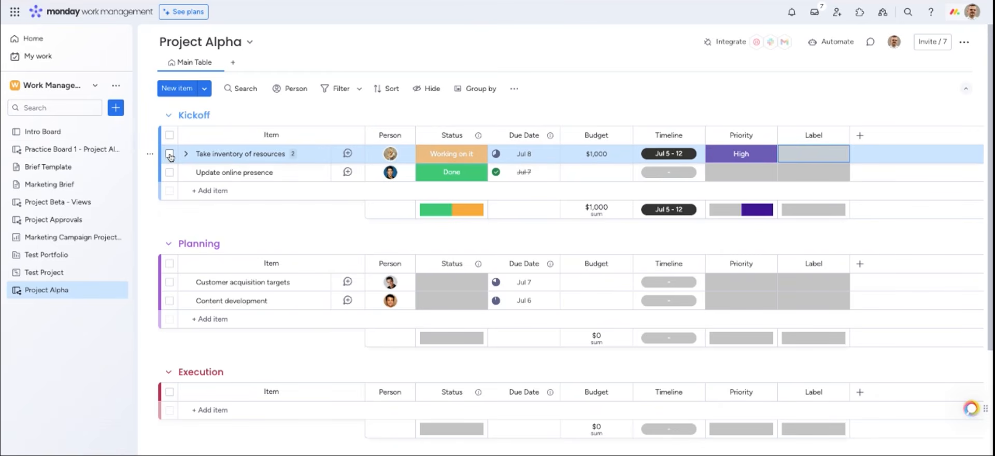
drag(171, 157, 171, 173)
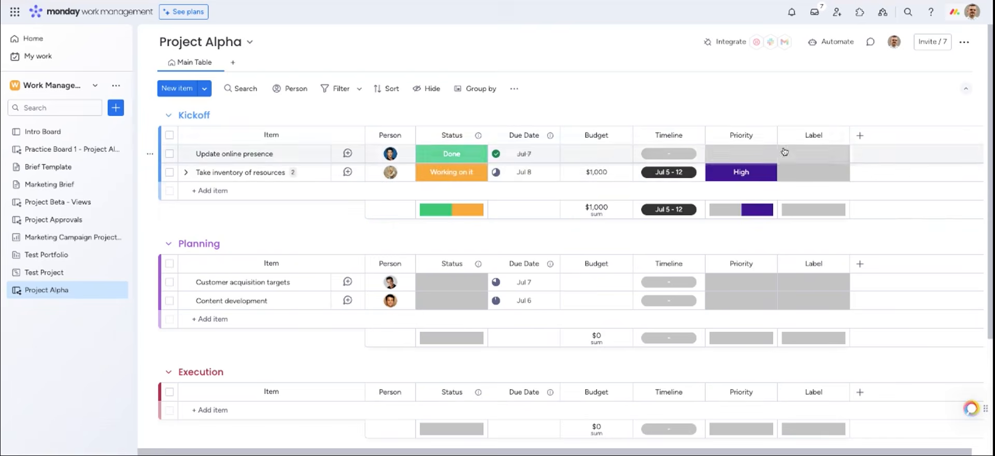
drag(816, 126, 743, 128)
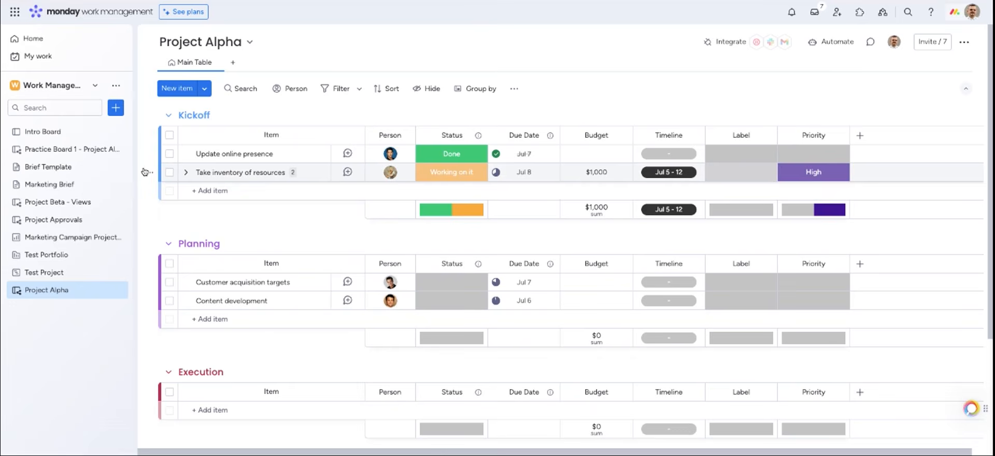
Archive the Update online presence item and delete Customer acquisition targets, confirming the deletion
click(150, 153)
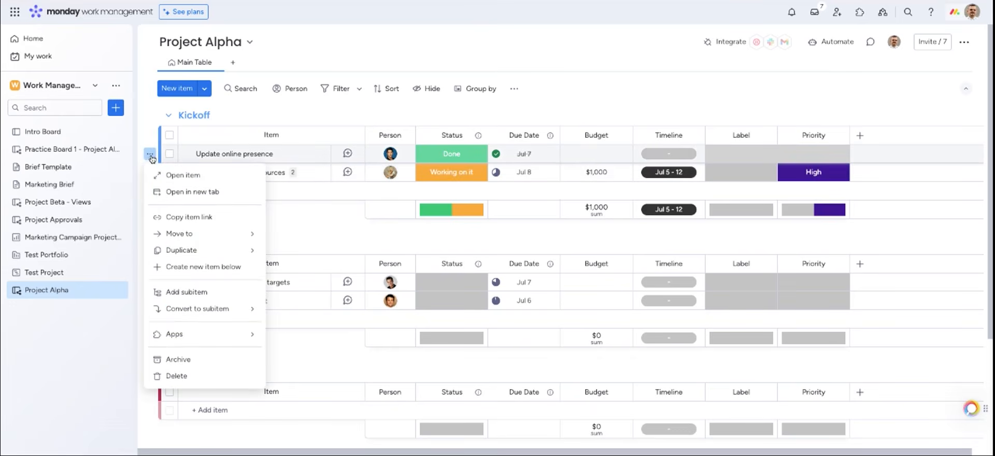
click(174, 360)
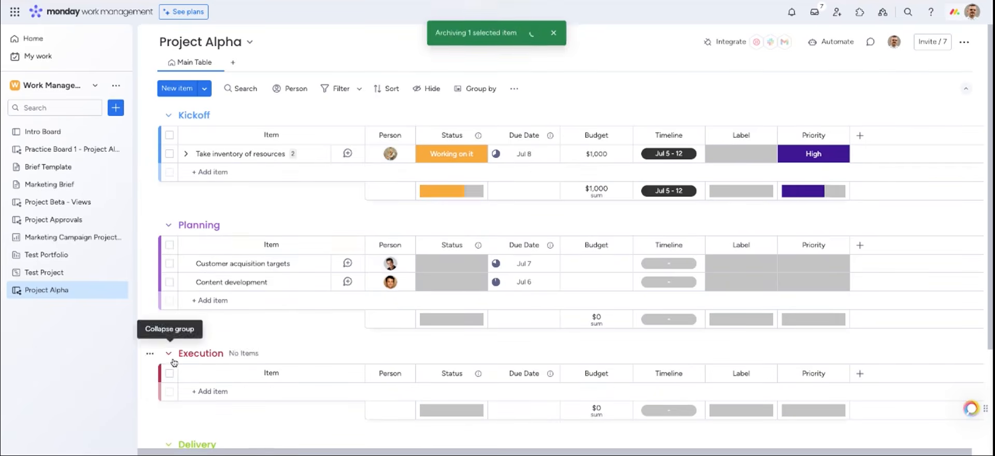
click(171, 265)
click(170, 264)
click(149, 263)
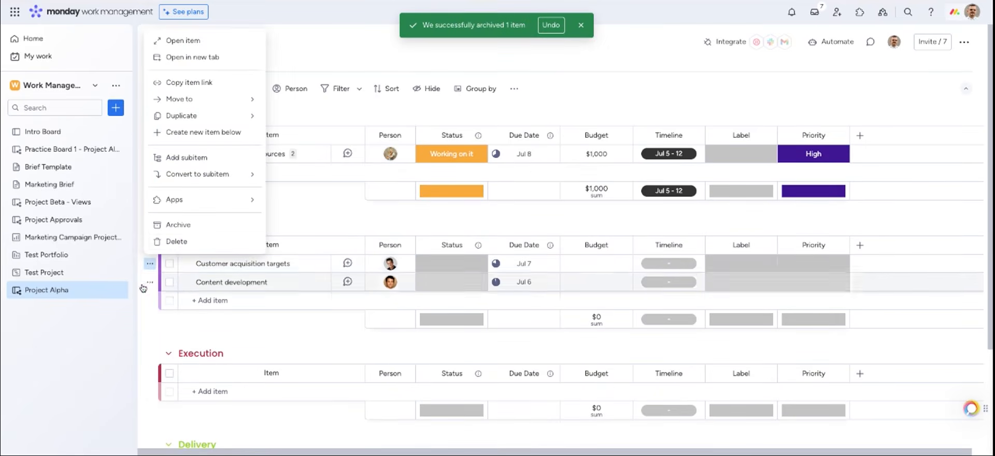
click(176, 241)
click(606, 259)
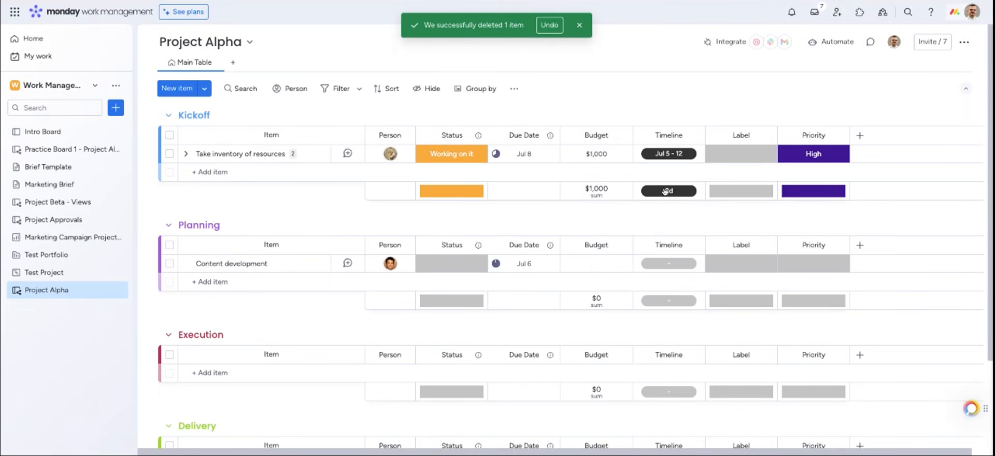
Restore Customer acquisition targets from the Trash
click(972, 18)
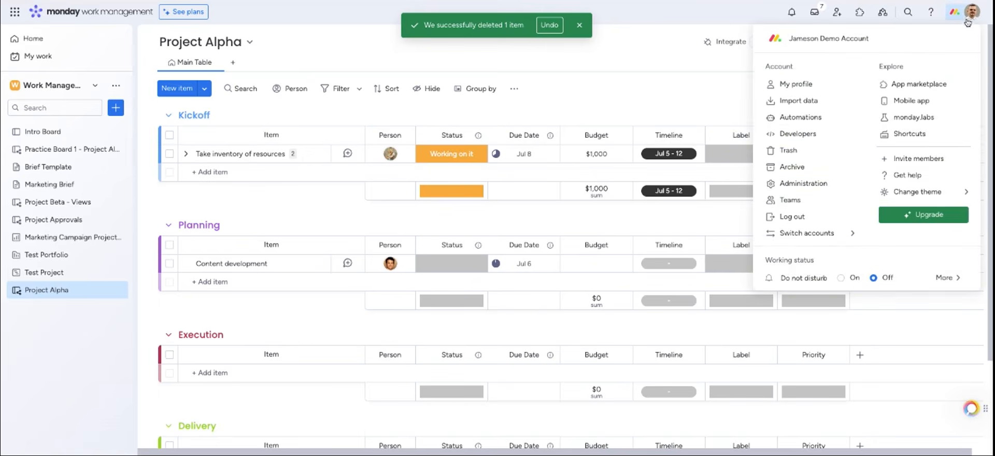
click(788, 150)
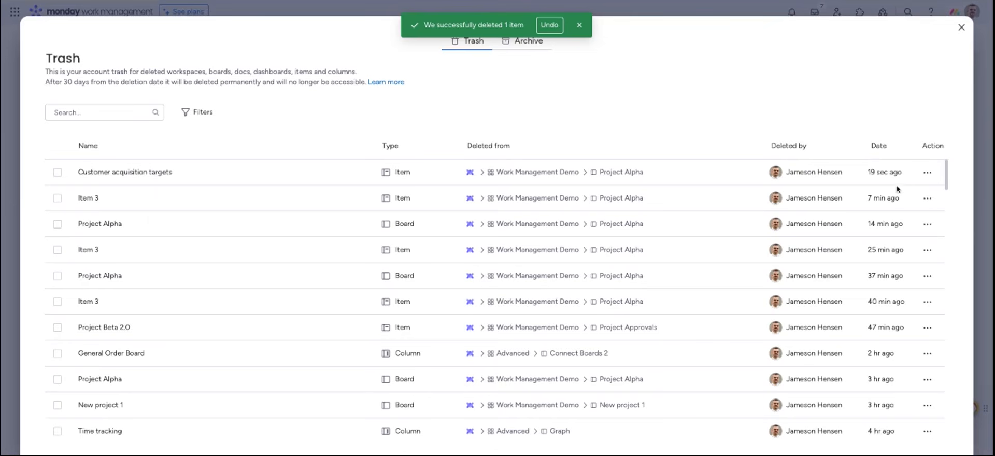
click(927, 174)
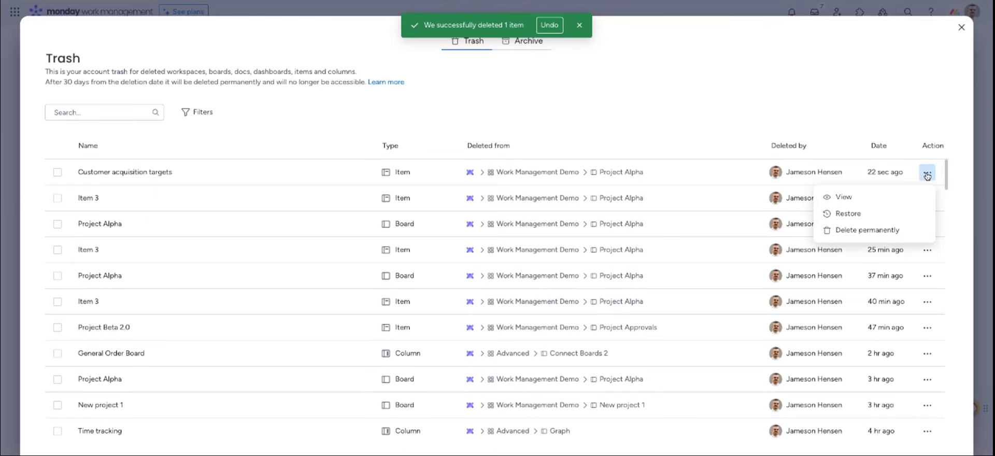
click(887, 213)
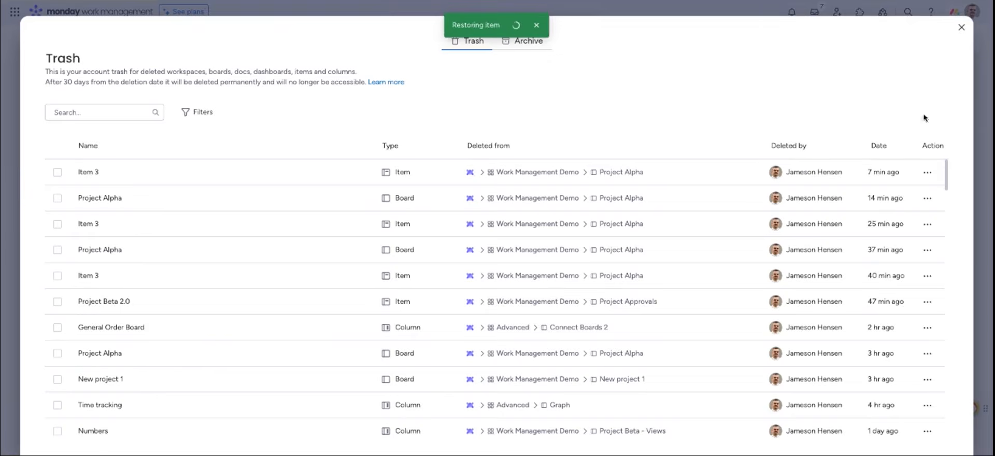
click(960, 29)
Restore Update online presence from the Archive and return to the board
click(972, 12)
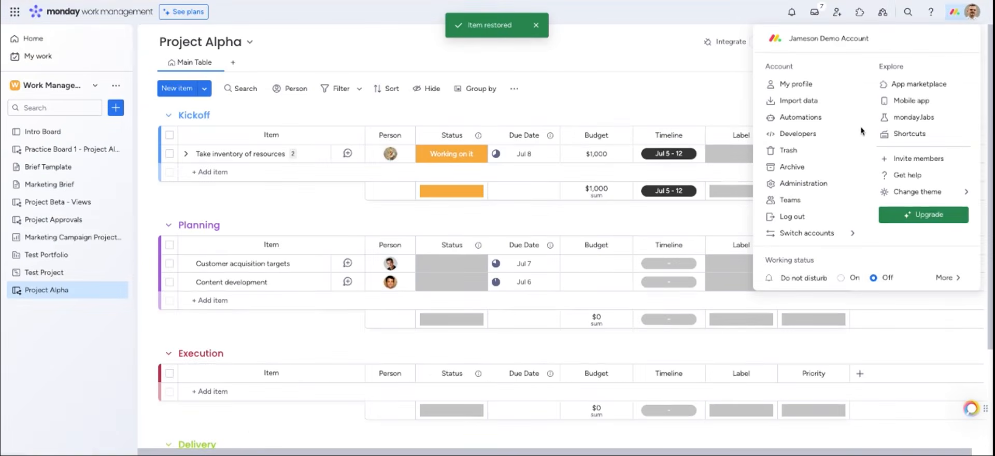
click(820, 167)
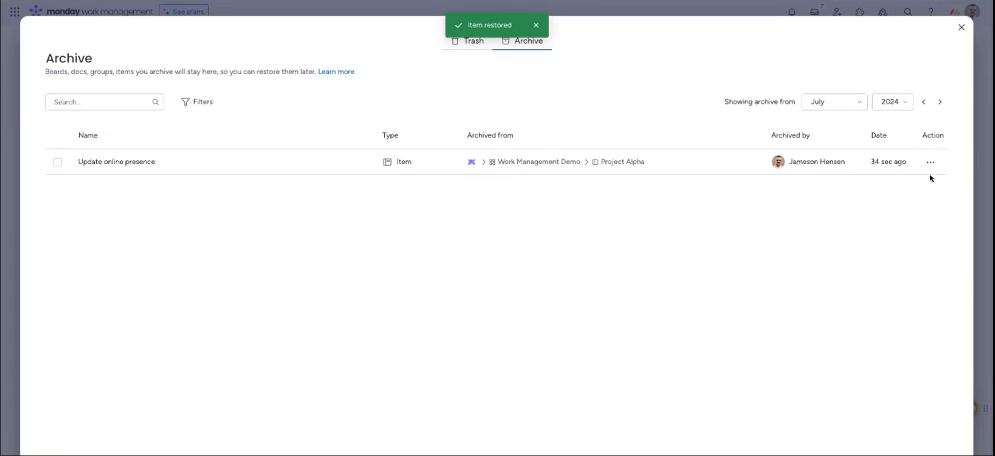
click(931, 162)
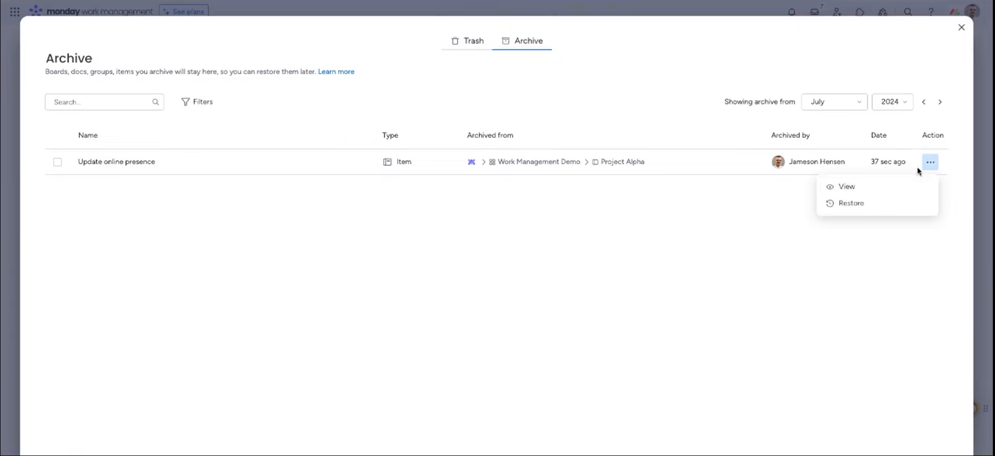
click(887, 201)
click(962, 28)
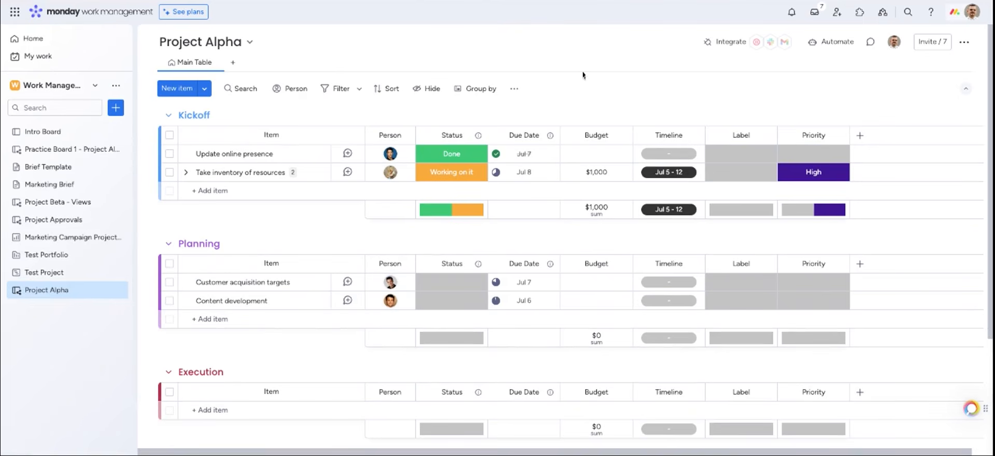
click(894, 42)
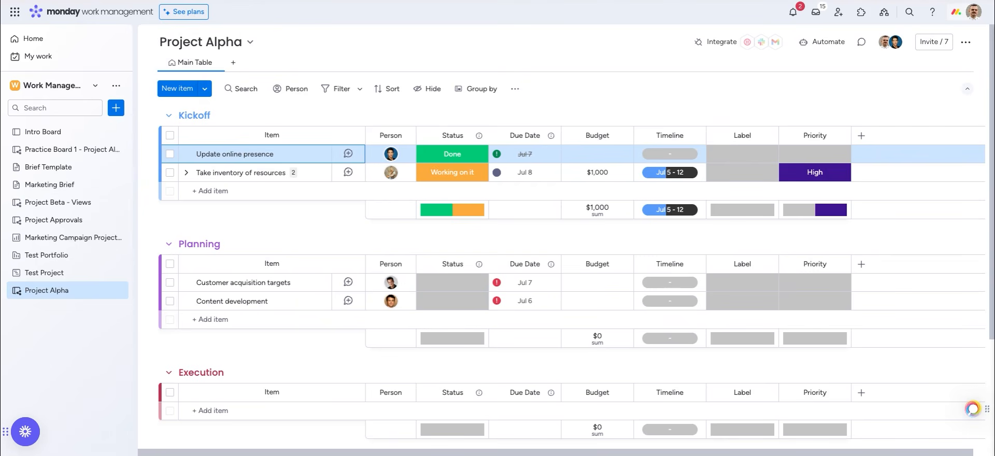
Post 'Please take a look!' on Update online presence, mentioning a teammate, everyone on the board and item
click(348, 154)
click(667, 110)
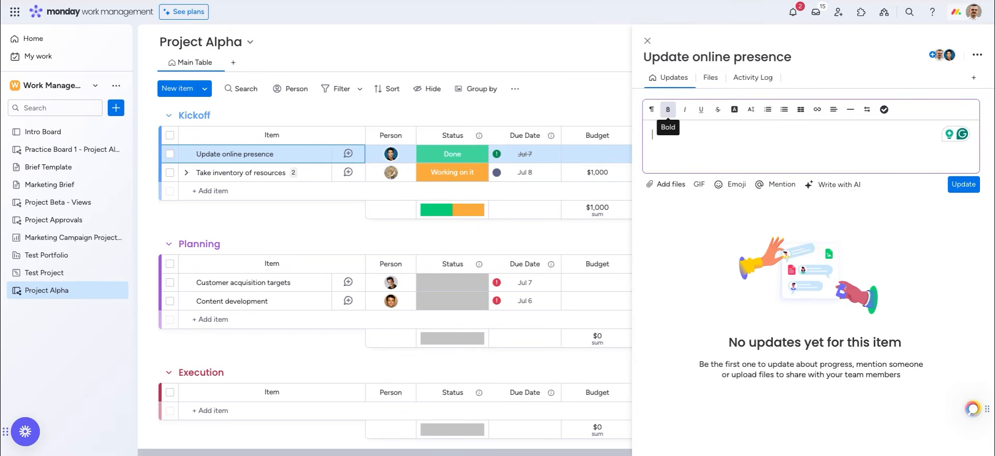
text(@ross)
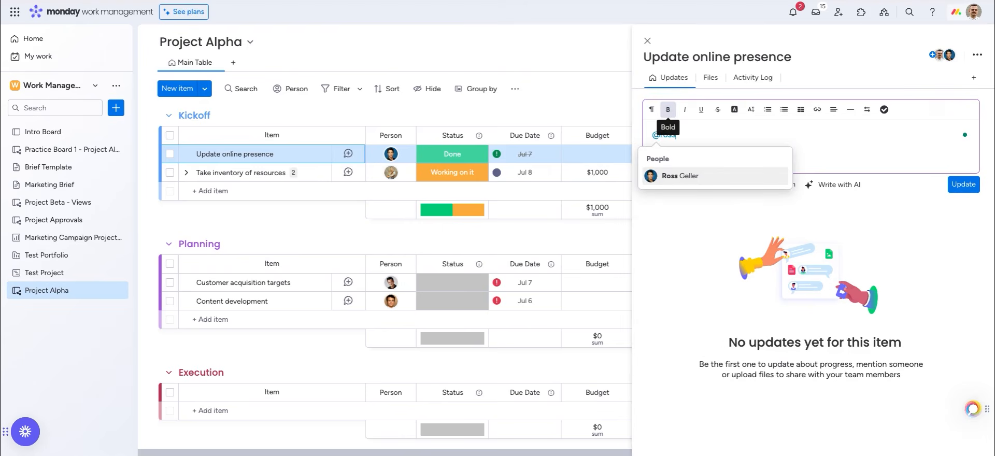
click(677, 175)
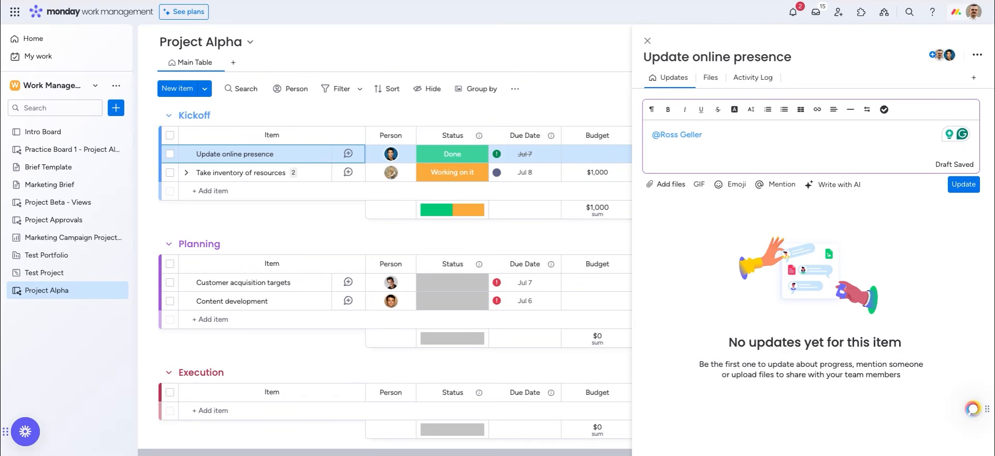
text(@)
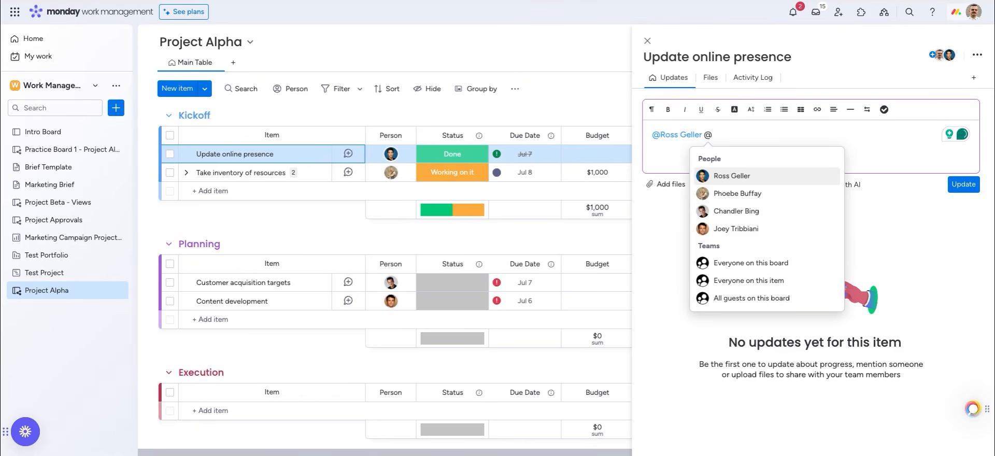
text(ev)
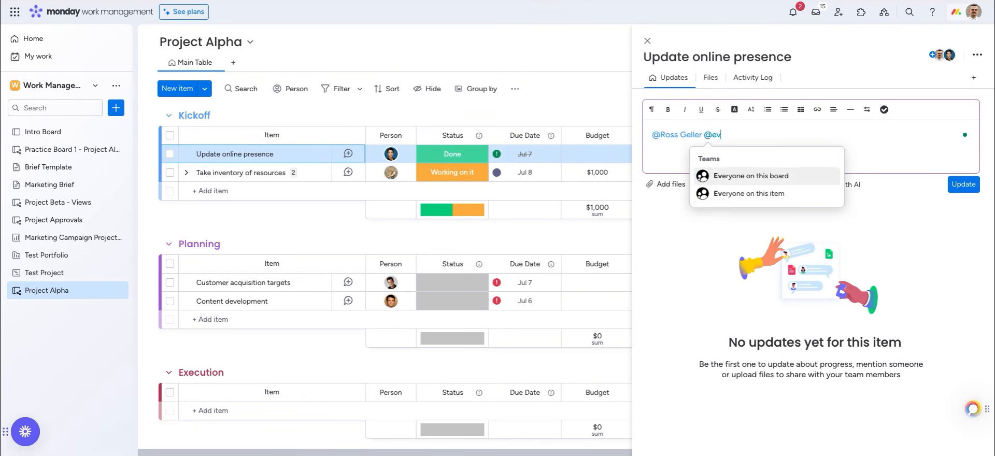
click(721, 183)
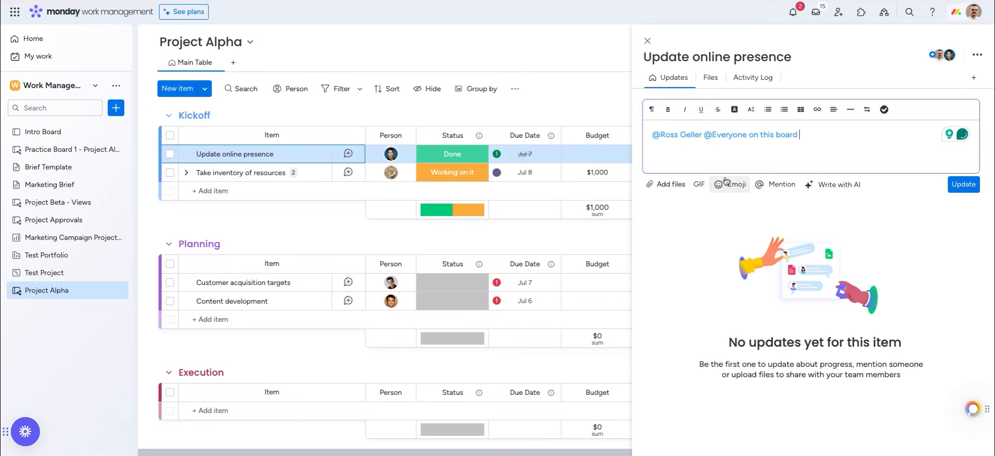
text(@ev)
click(805, 195)
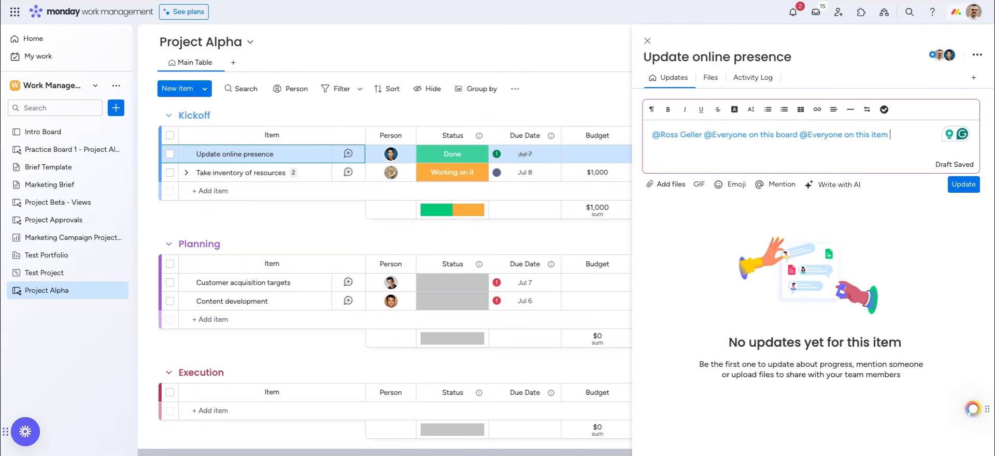
text(Please)
text(take a loo)
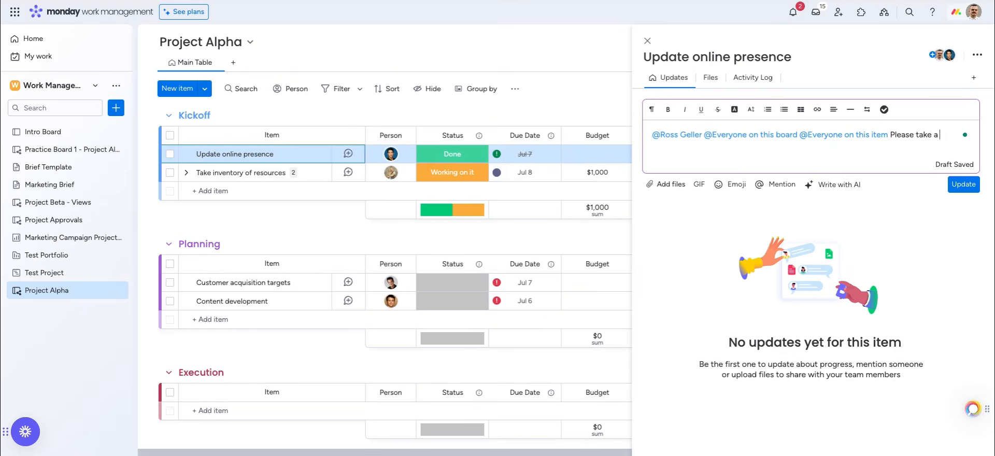
text(k!)
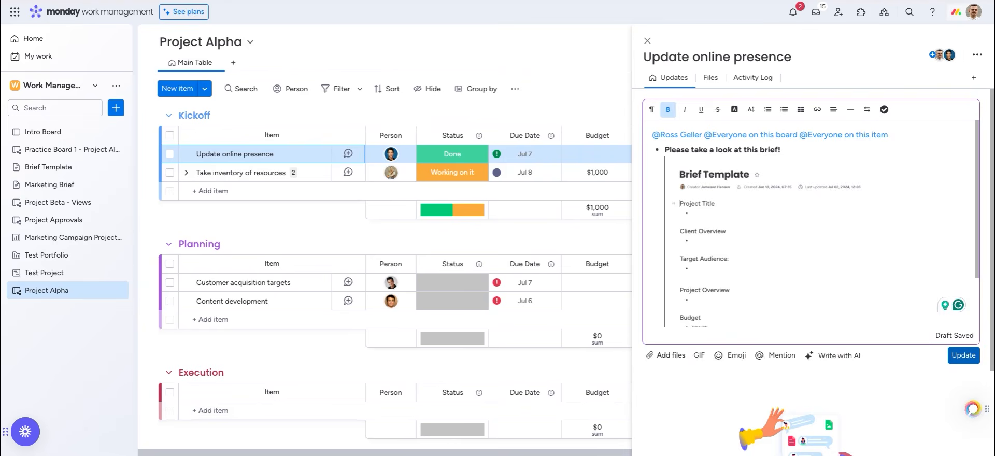
click(964, 355)
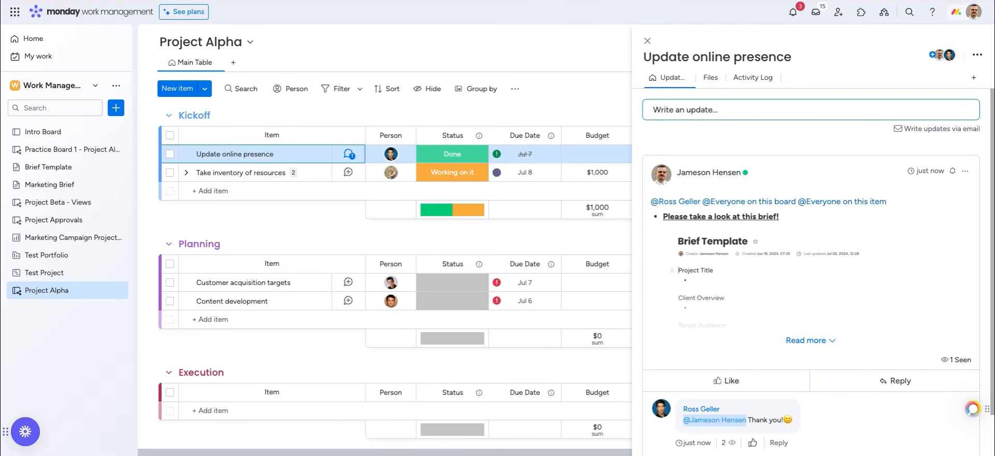
Clear the notifications search and browse the All, Unread, I was mentioned and Assigned to me tabs
click(793, 11)
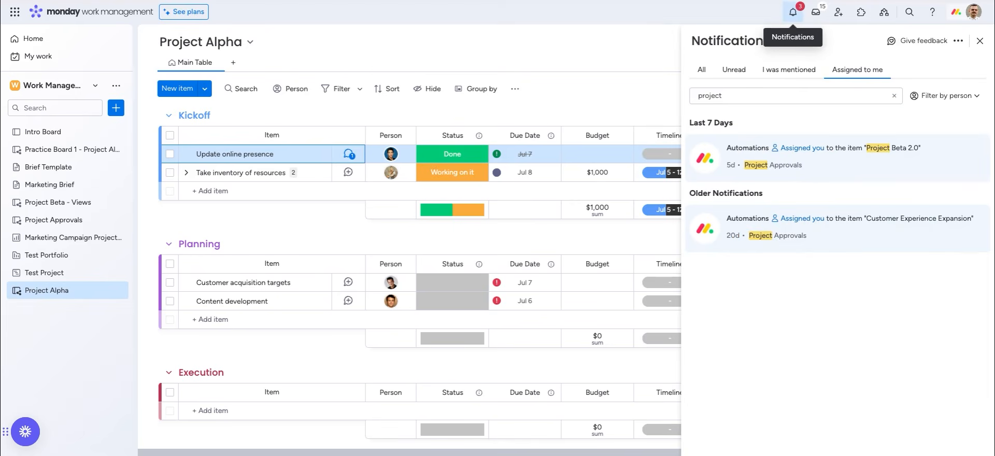
click(895, 96)
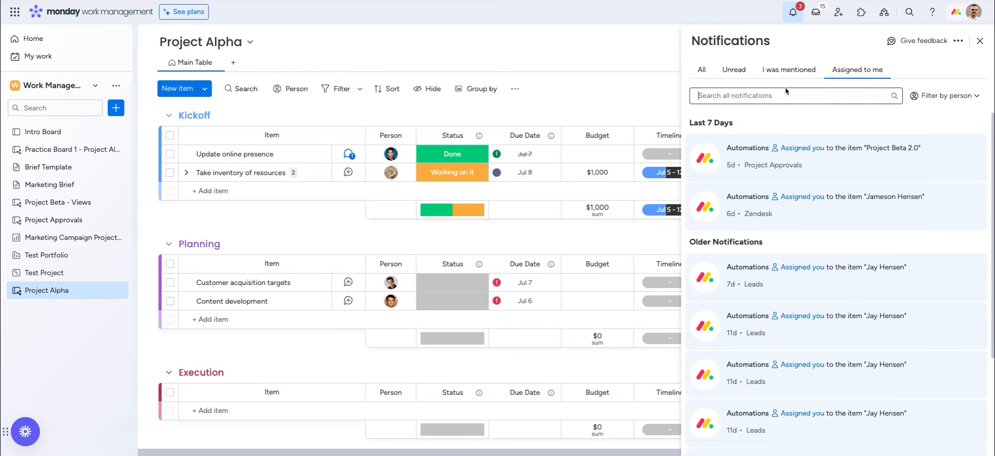
click(702, 69)
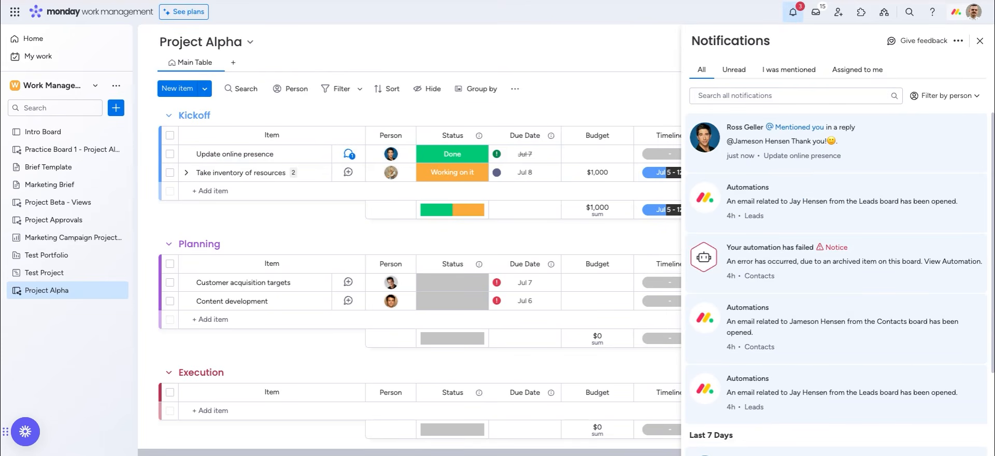
click(734, 69)
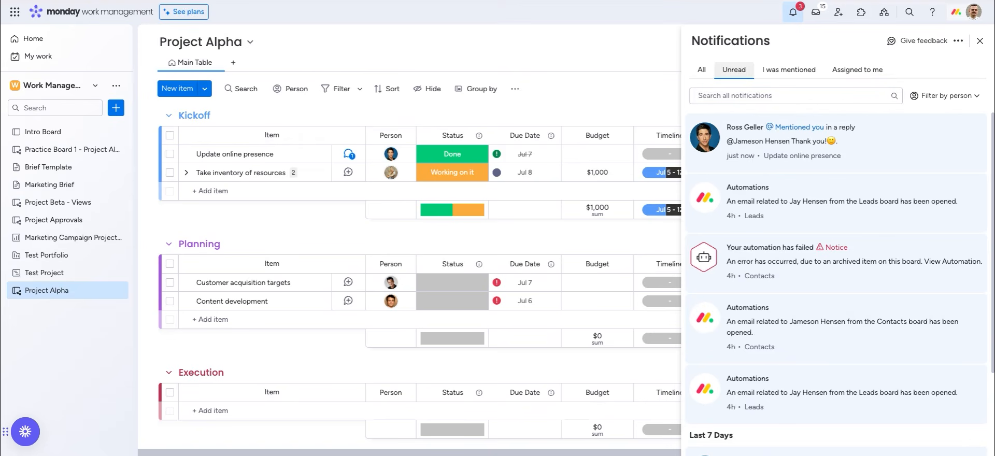
click(776, 68)
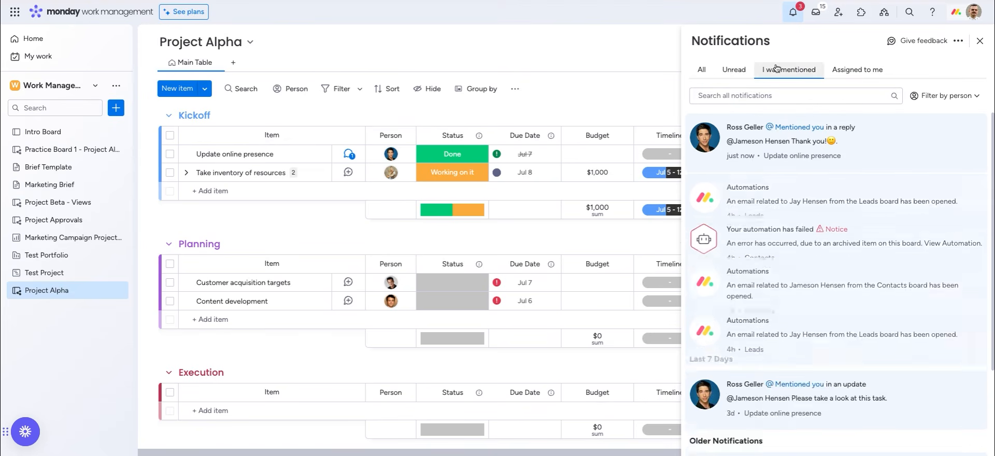
click(846, 72)
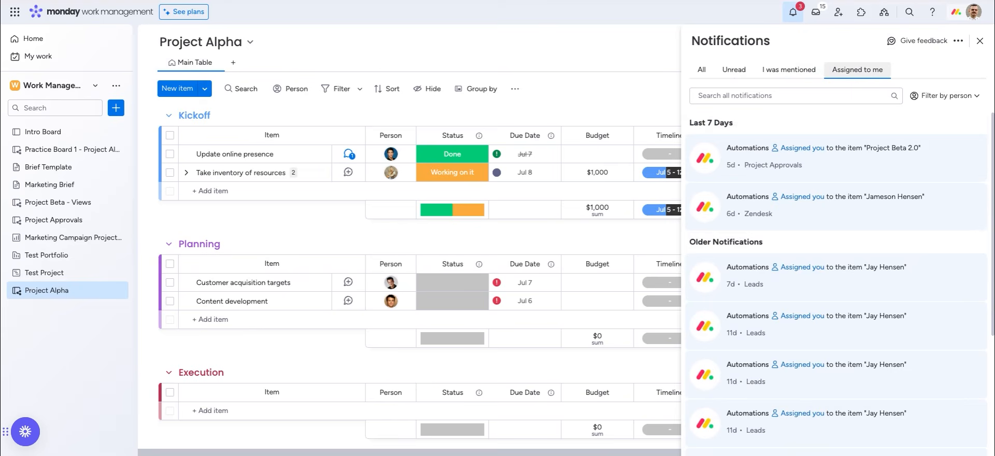
Filter the notifications to a single teammate and reopen the person list
click(944, 95)
click(899, 164)
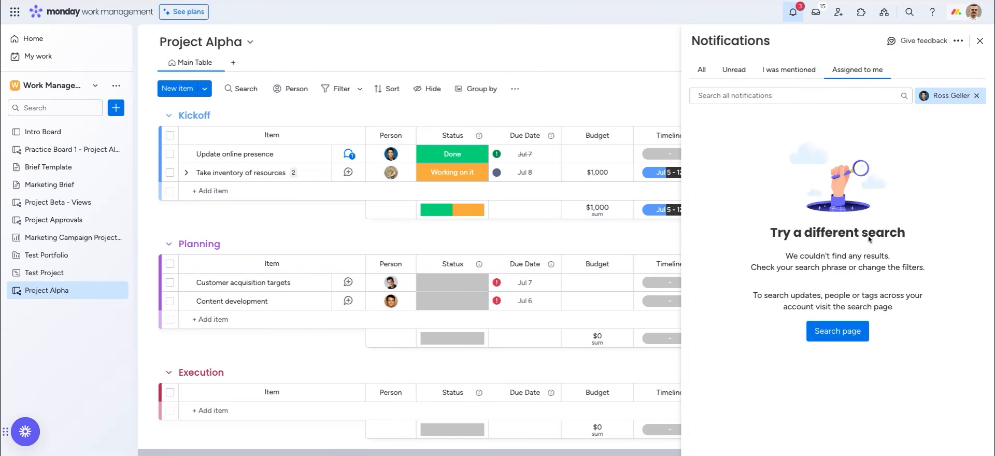
click(949, 96)
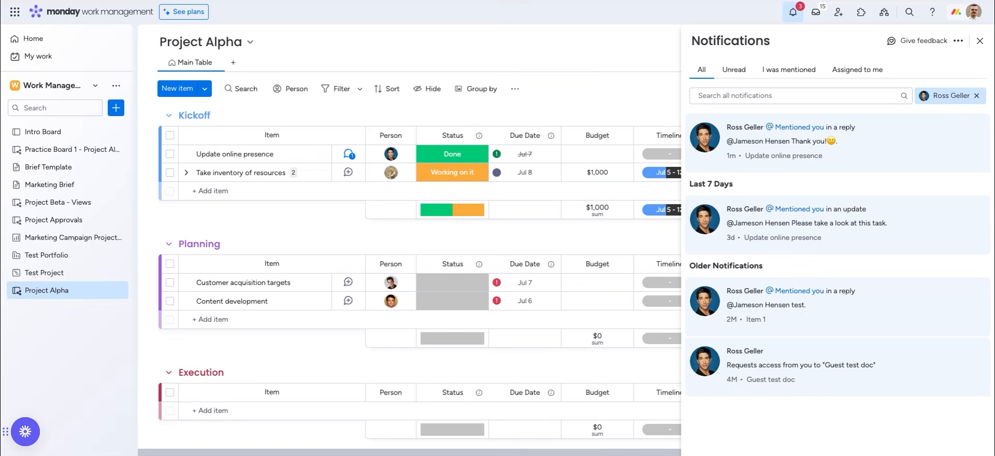
Remove the person filter and search the notifications for 'leads'
click(977, 96)
click(773, 98)
text(leads)
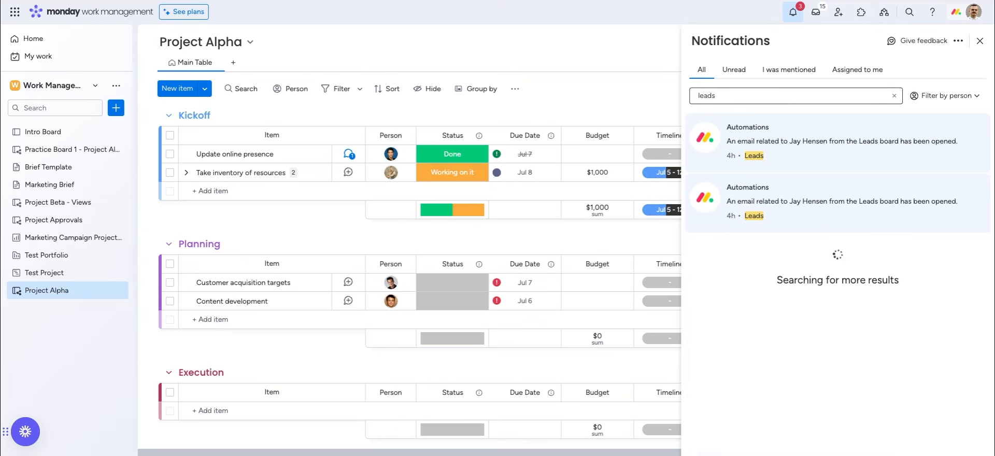
Open the Update feed showing the Update online presence post
click(162, 440)
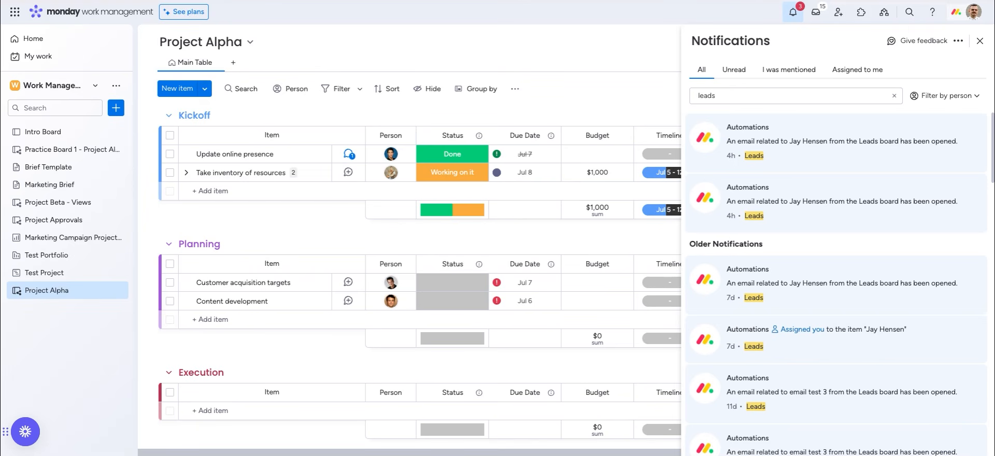
click(716, 96)
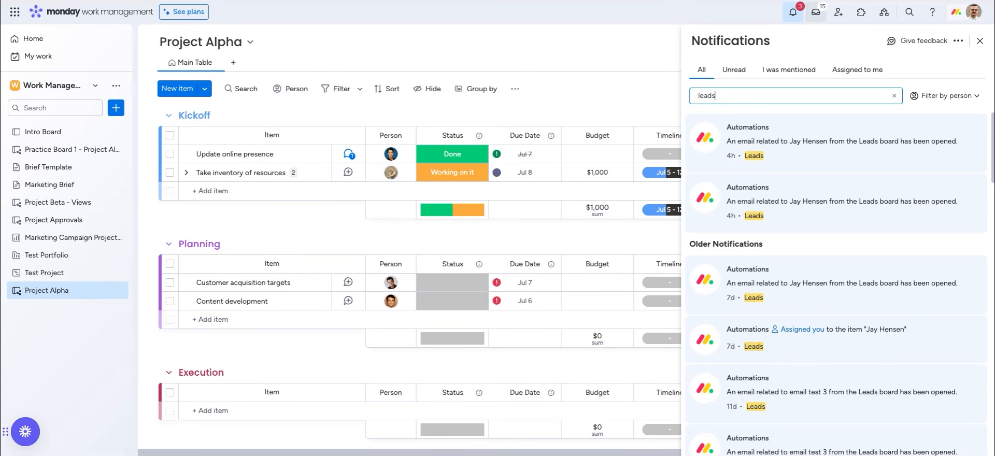
click(816, 11)
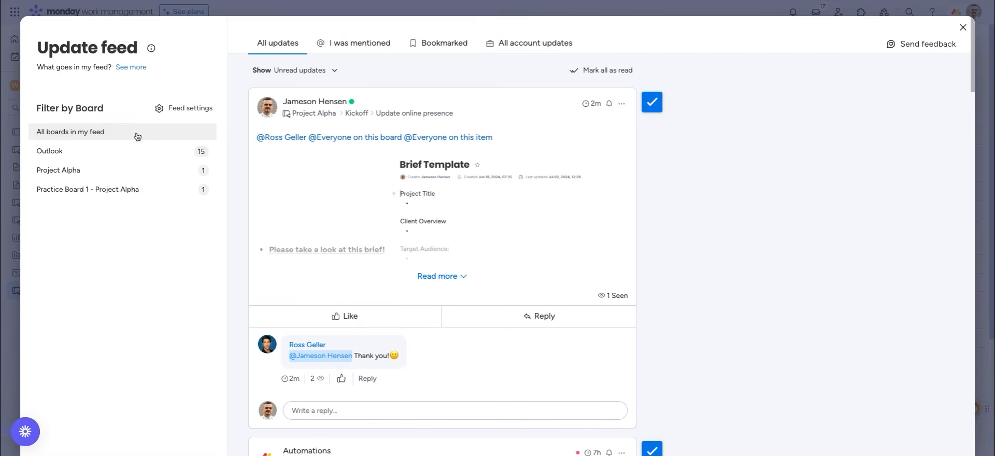
Switch the feed between All boards, Outlook, Project Alpha and Practice Board 1 - Project Alpha
click(99, 133)
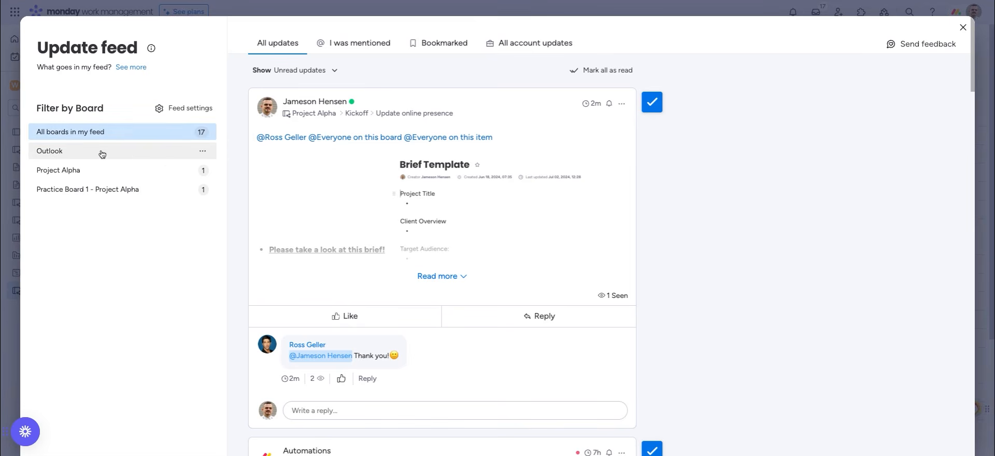
click(102, 154)
click(102, 172)
click(105, 193)
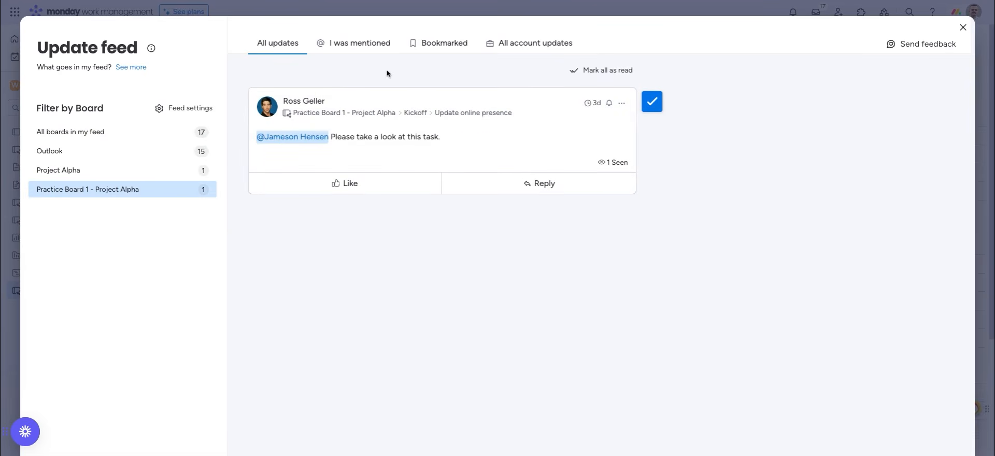
Mark the 'I was mentioned' update read, then mark all updates as read
click(364, 40)
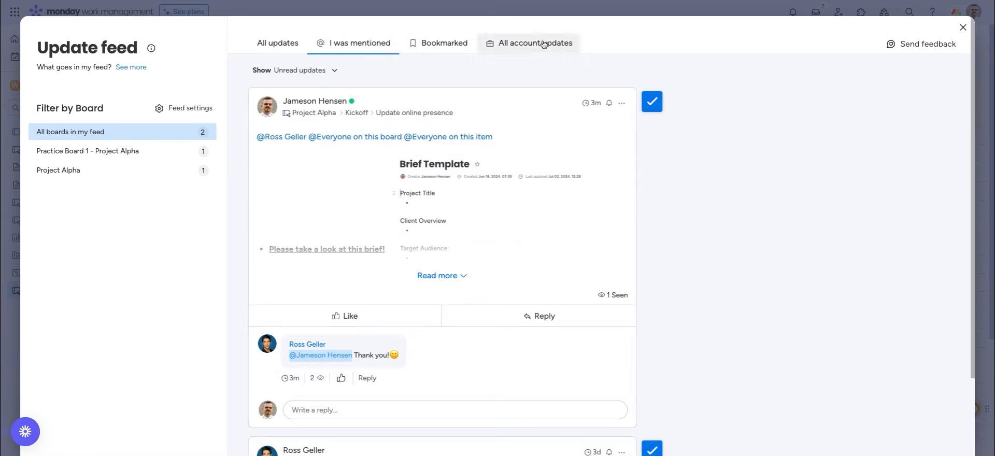
click(654, 105)
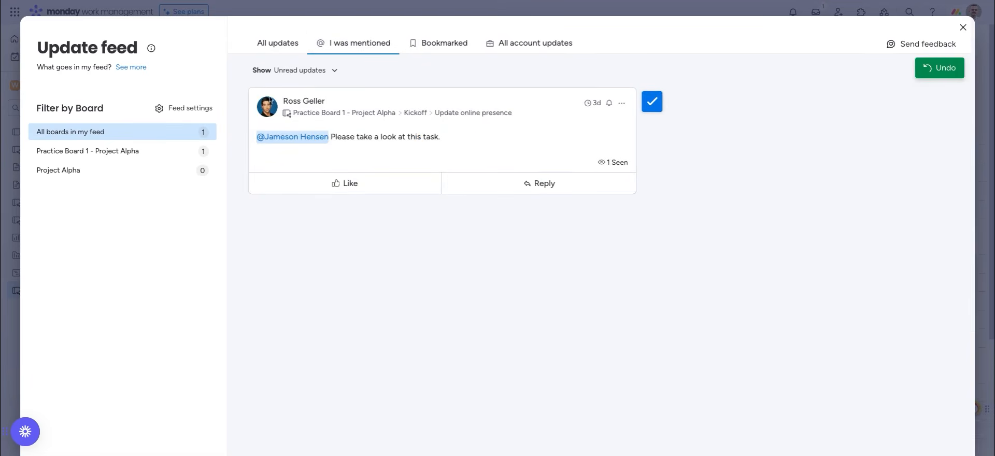
click(284, 45)
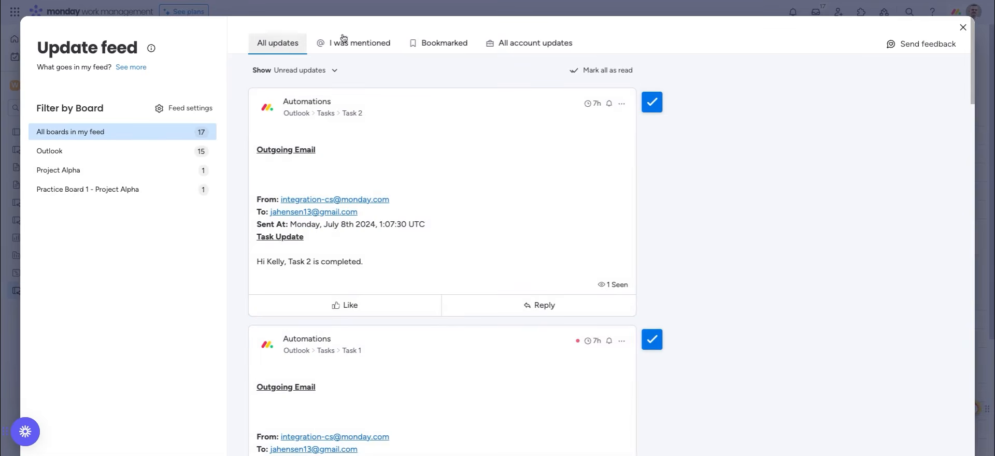
click(601, 71)
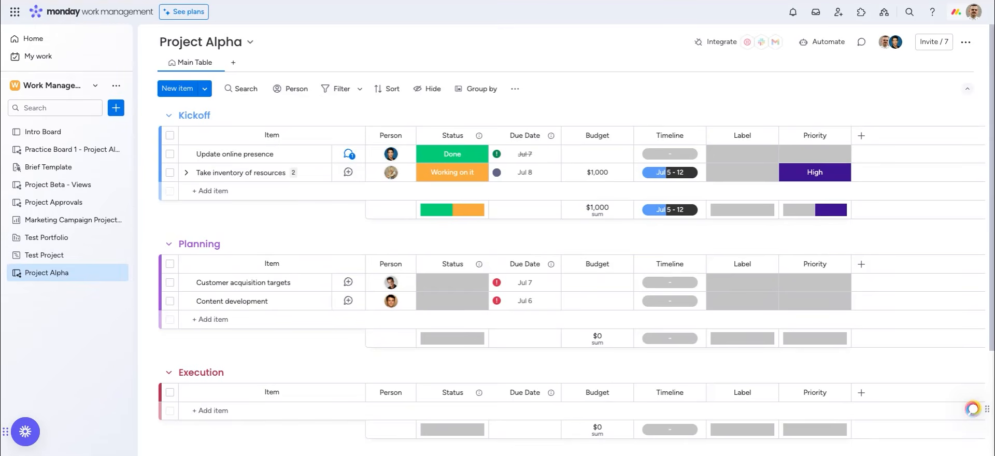
Create a shareable workspace doc named 'Marketing Brief', then return to the Brief Template doc
click(48, 167)
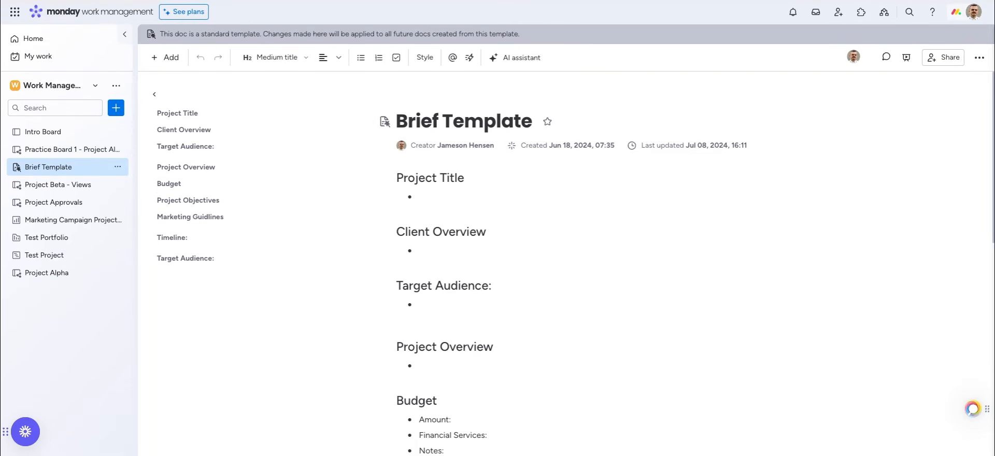
click(115, 110)
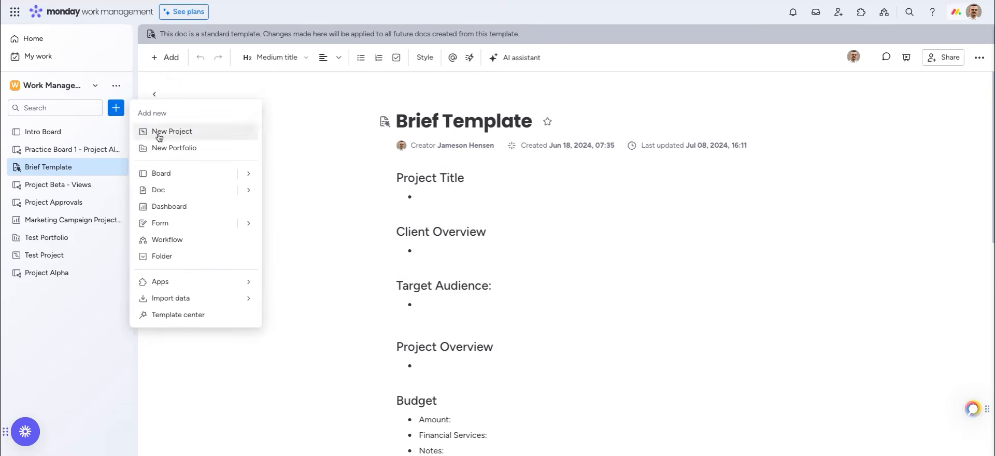
click(159, 191)
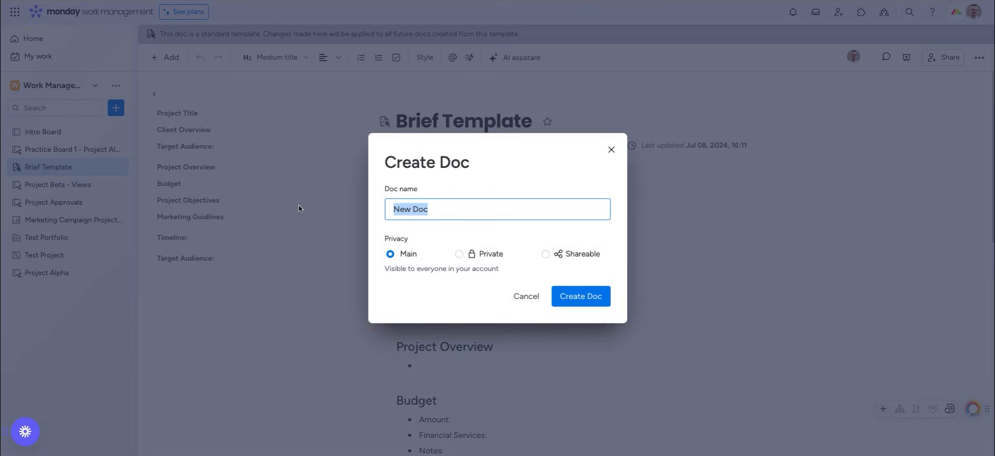
text(Mar)
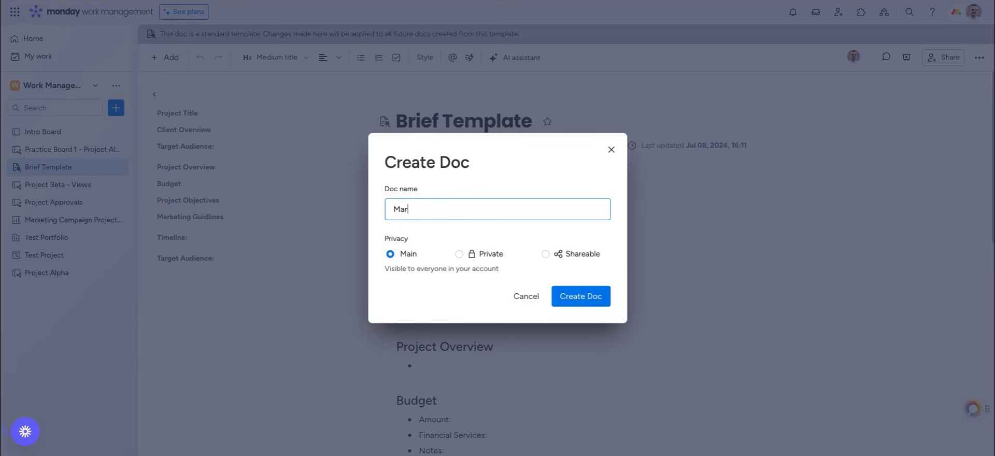
text(keting Brief)
click(552, 254)
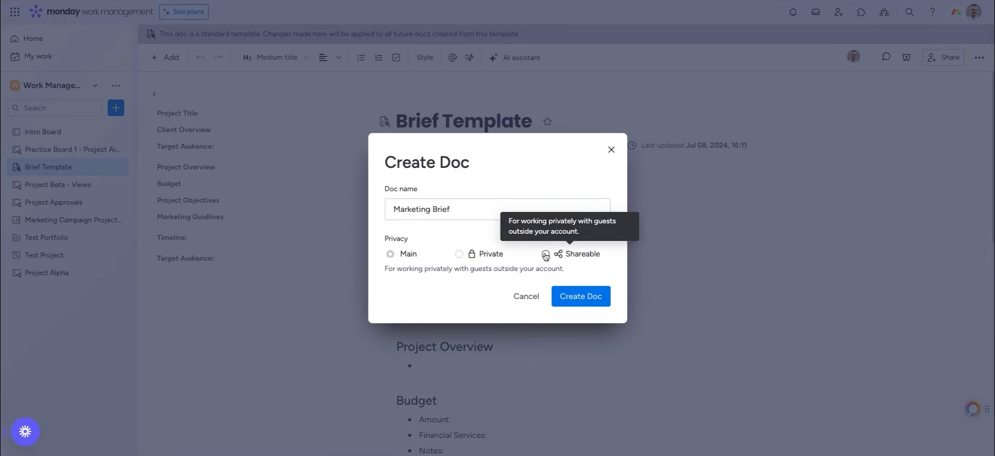
click(573, 299)
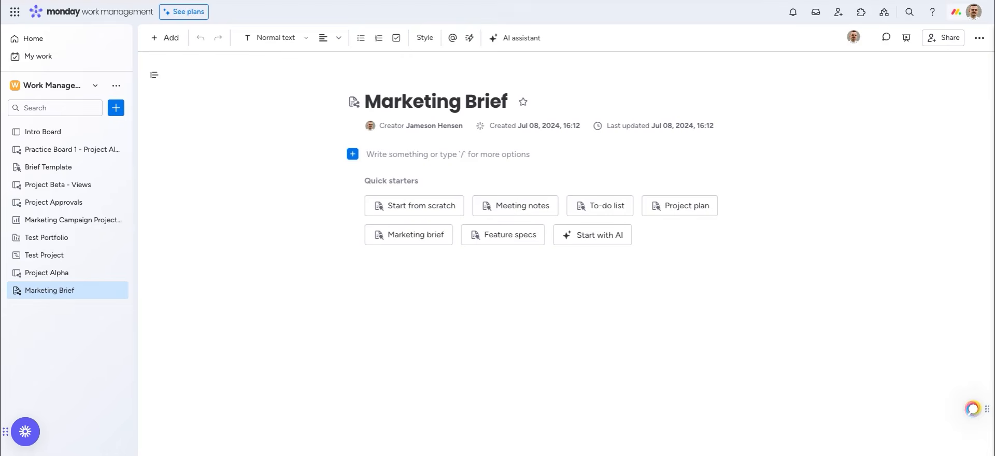
click(57, 167)
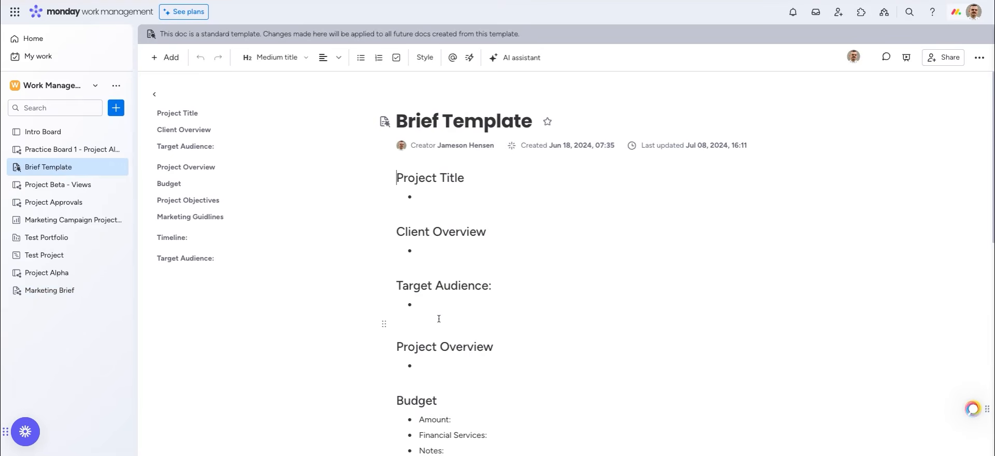
Below Target Audience, mention a teammate and ask 'Is there anything that I'm missing from this Brief?'
scroll(454, 330, down, 8)
scroll(454, 330, down, 1)
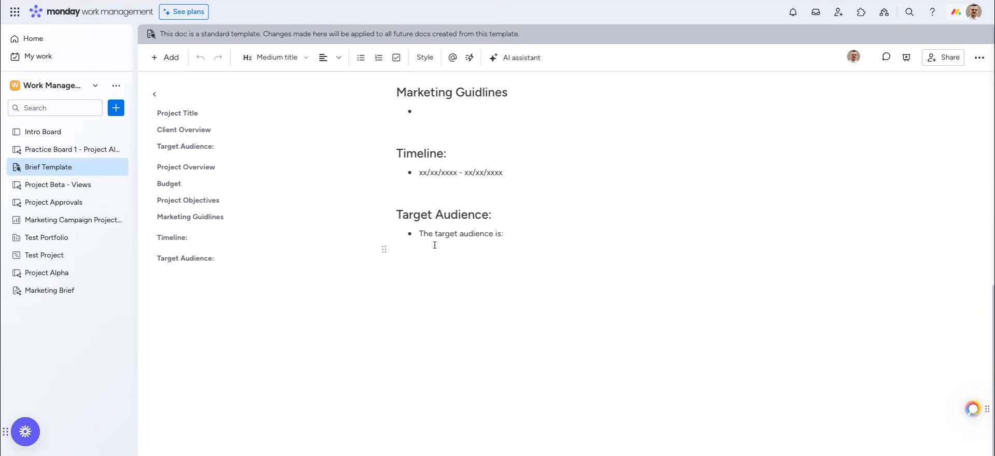
click(422, 275)
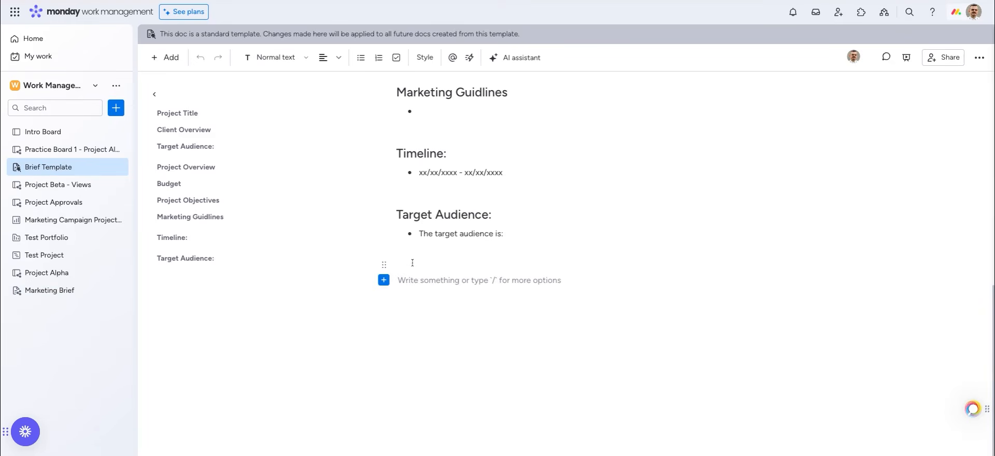
text(@joey)
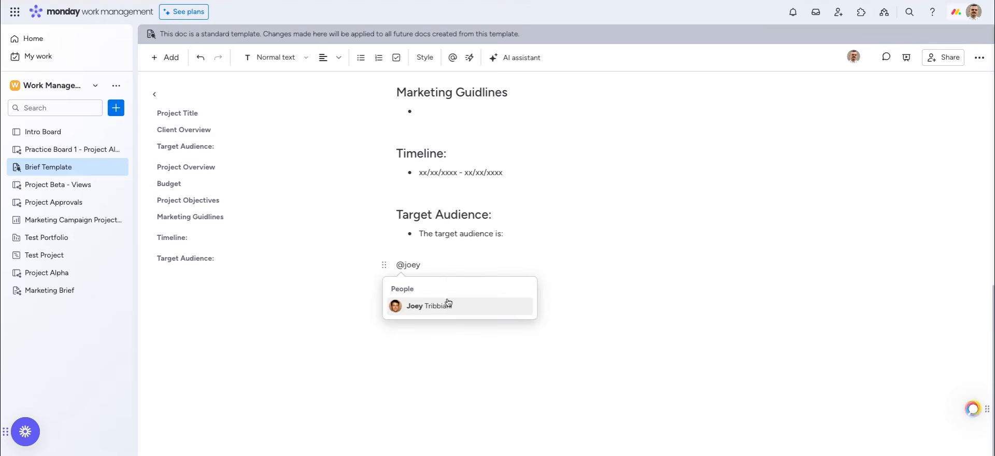
click(449, 305)
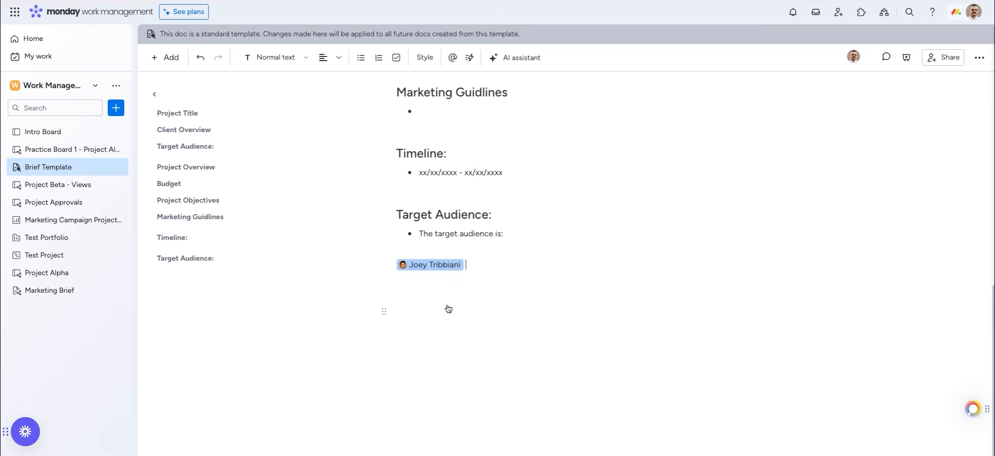
text(Is there anything that I)
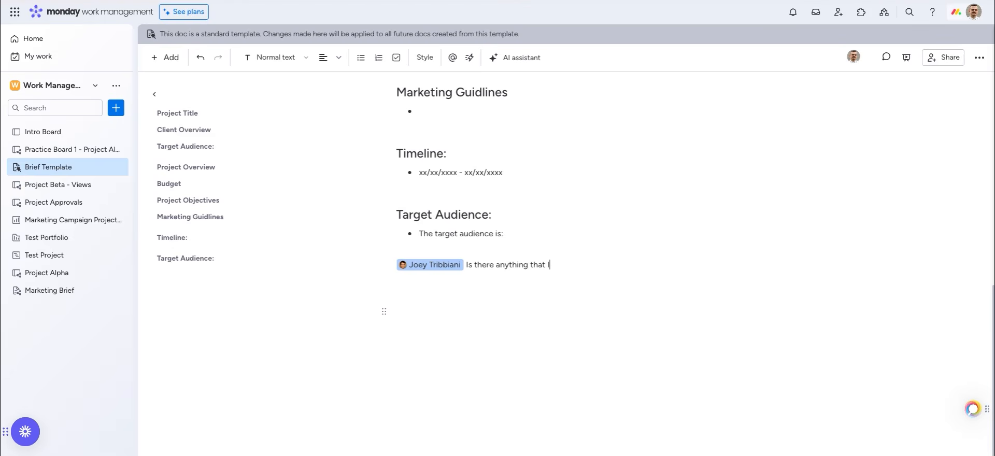
text('m missing from this Brief?)
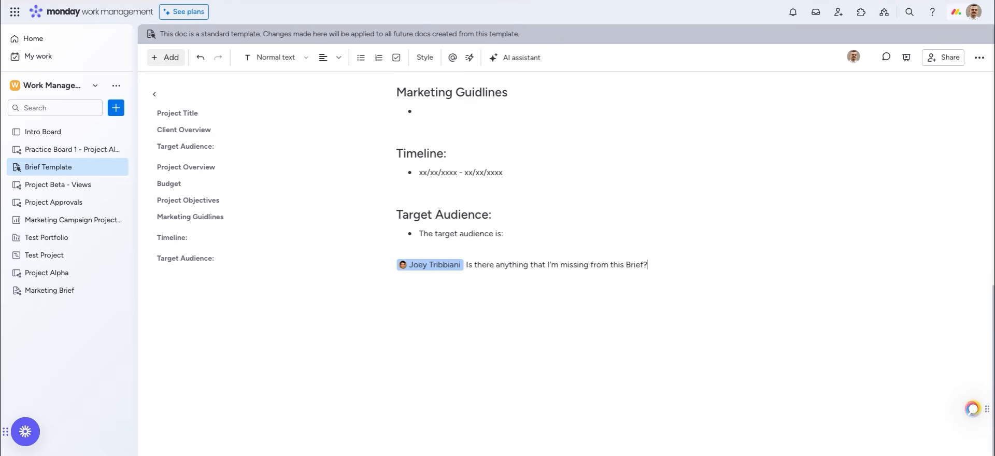
Embed the Project Alpha board as a board block in the Brief Template doc
click(171, 58)
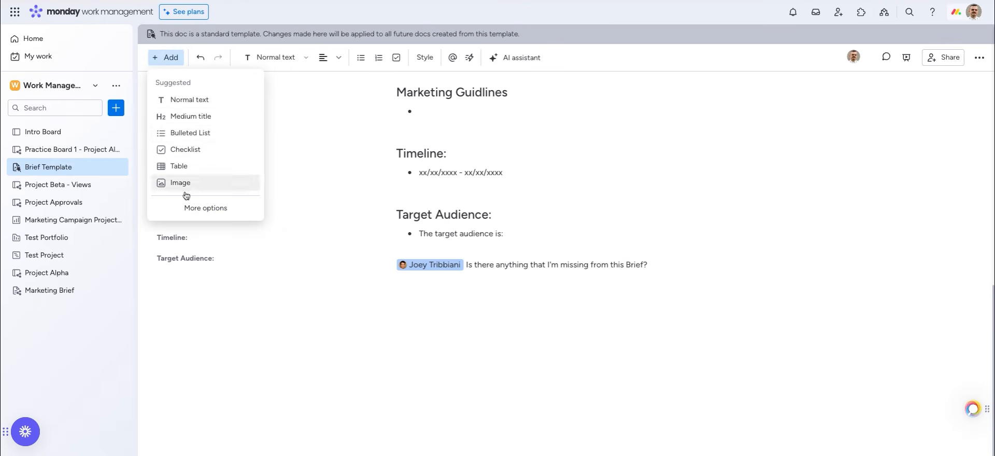
click(193, 208)
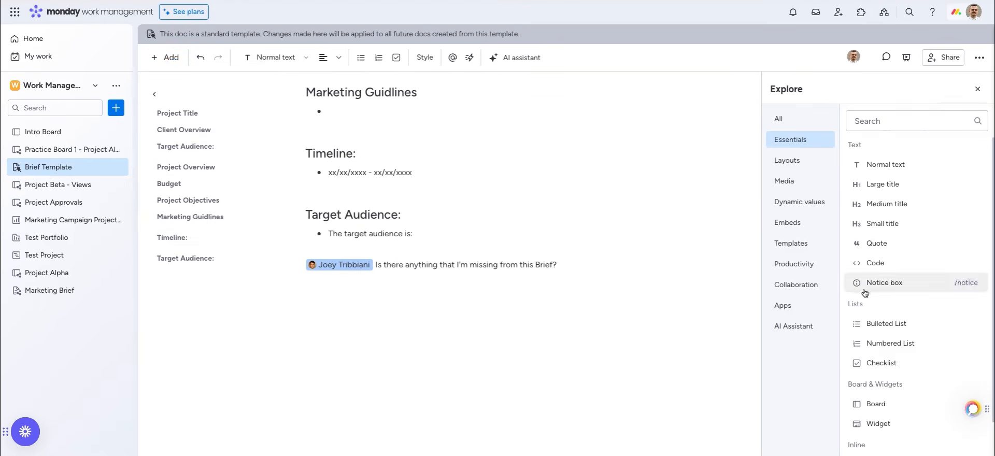
click(872, 408)
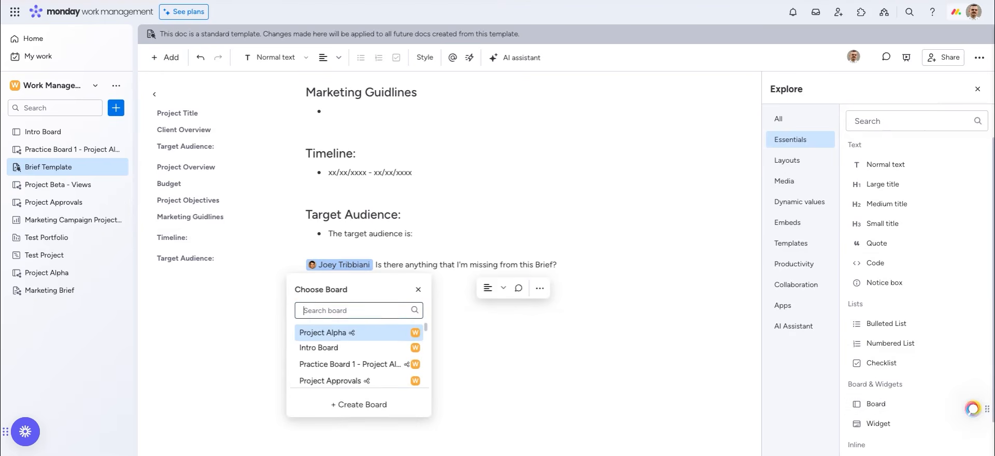
click(385, 336)
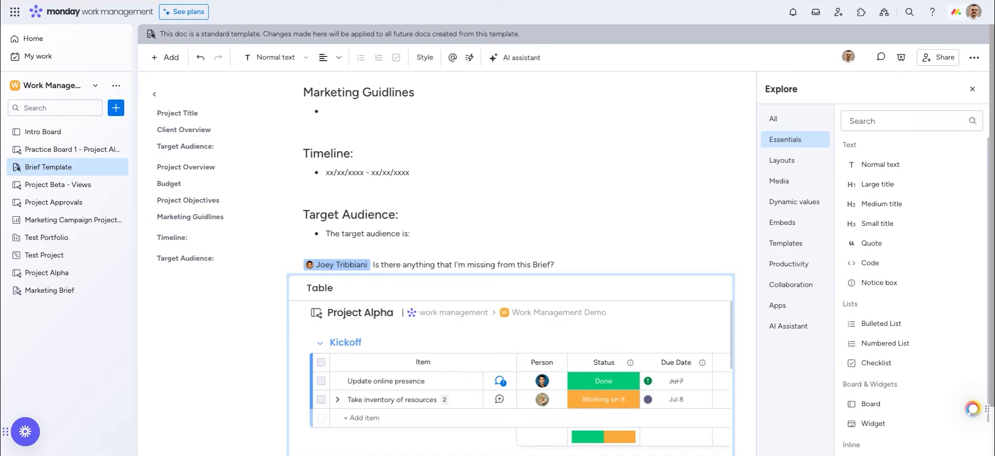
Open the Project Alpha board from the workspace sidebar
scroll(387, 379, down, 1)
scroll(387, 378, down, 5)
scroll(386, 379, down, 4)
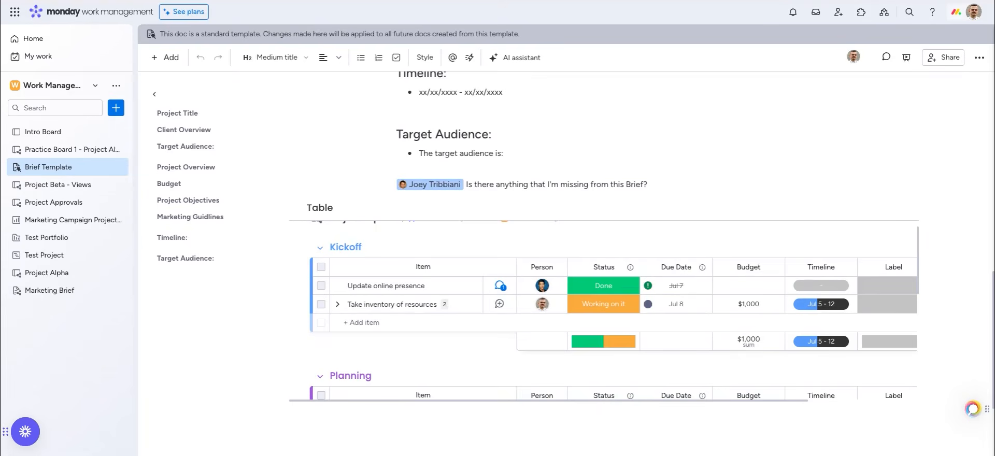
click(65, 274)
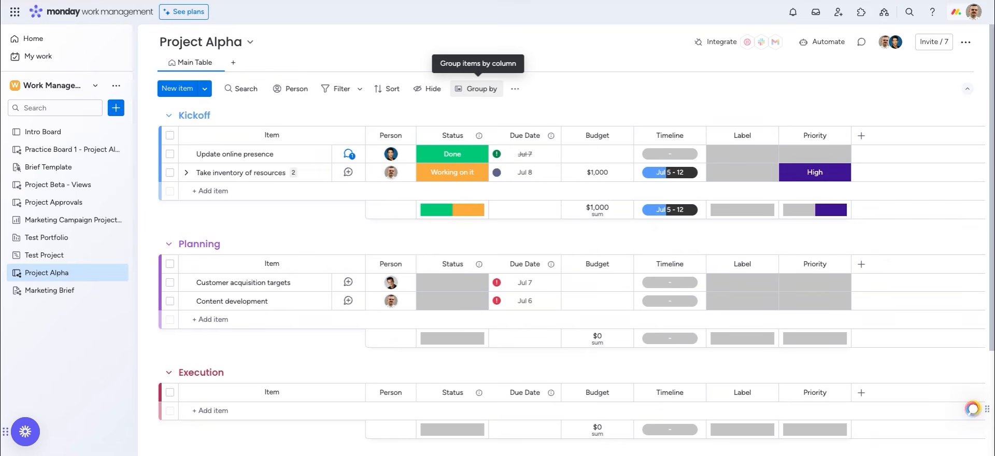
Group the Project Alpha board's items by the Status column
click(477, 88)
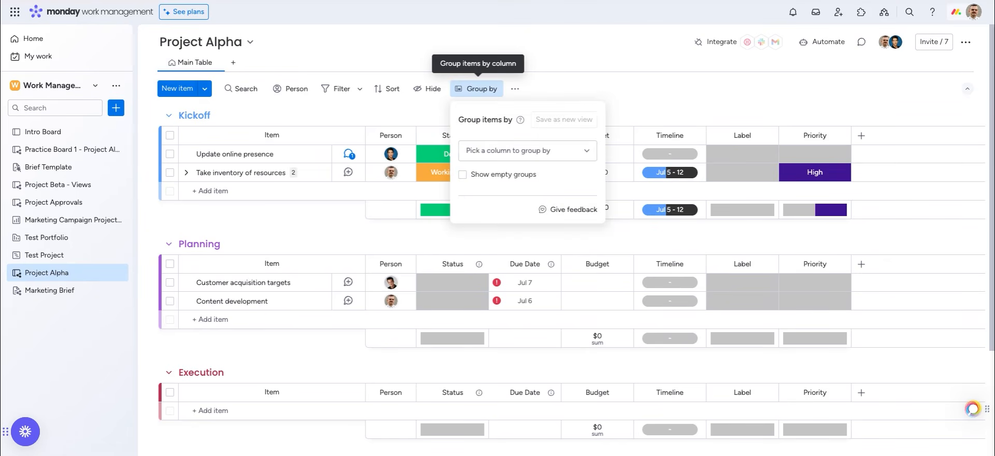
click(485, 147)
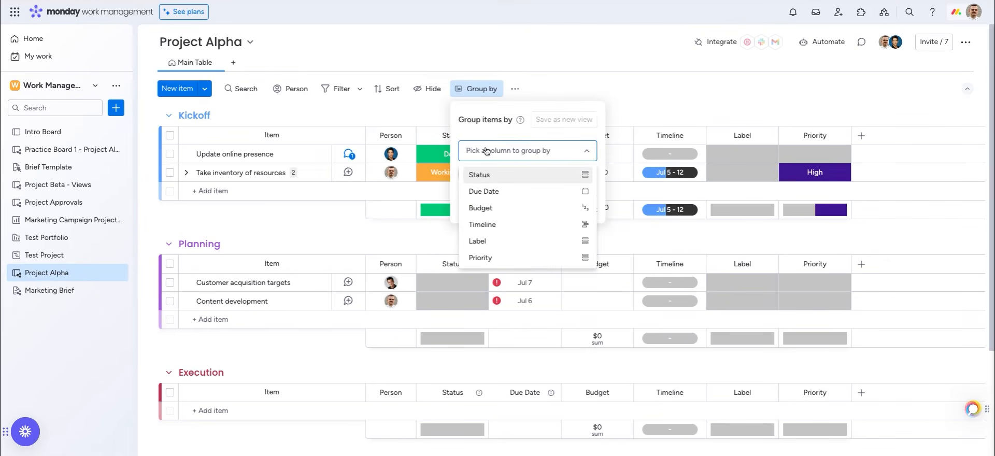
click(483, 177)
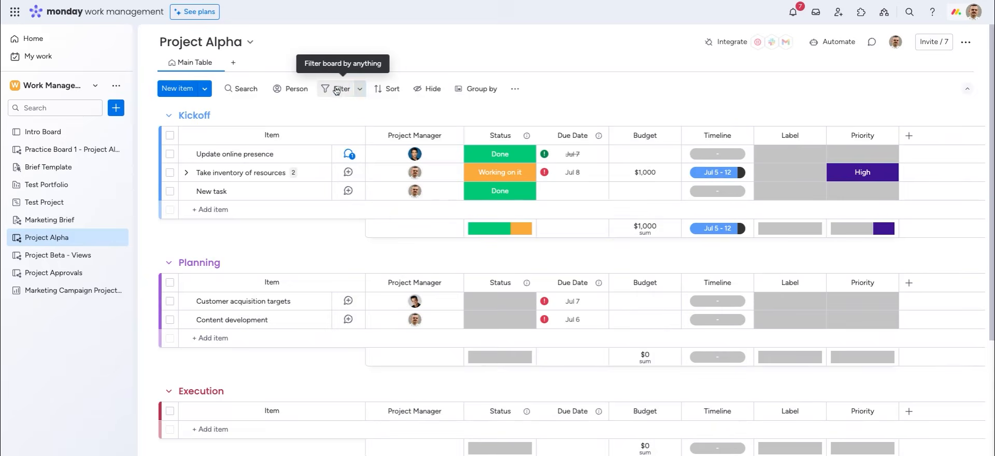
Filter Project Alpha to items whose Project Manager is 'Me (dynamic)'
click(297, 130)
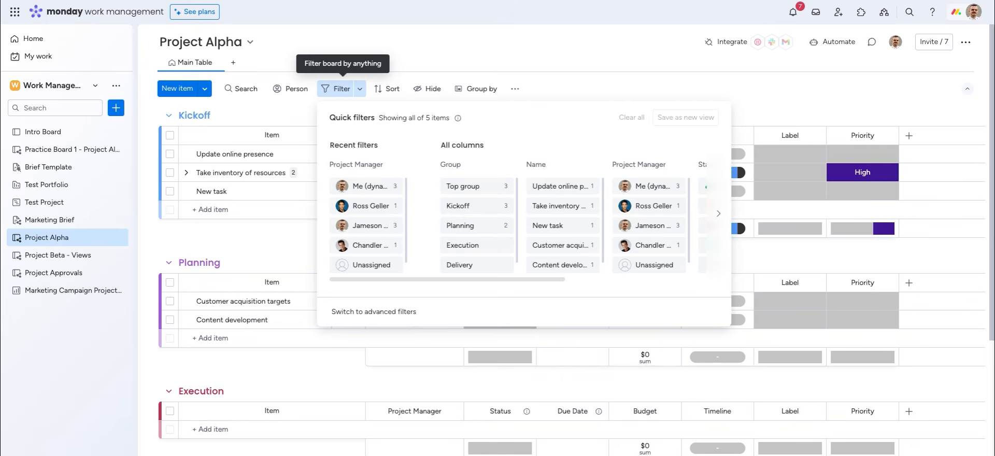
click(361, 91)
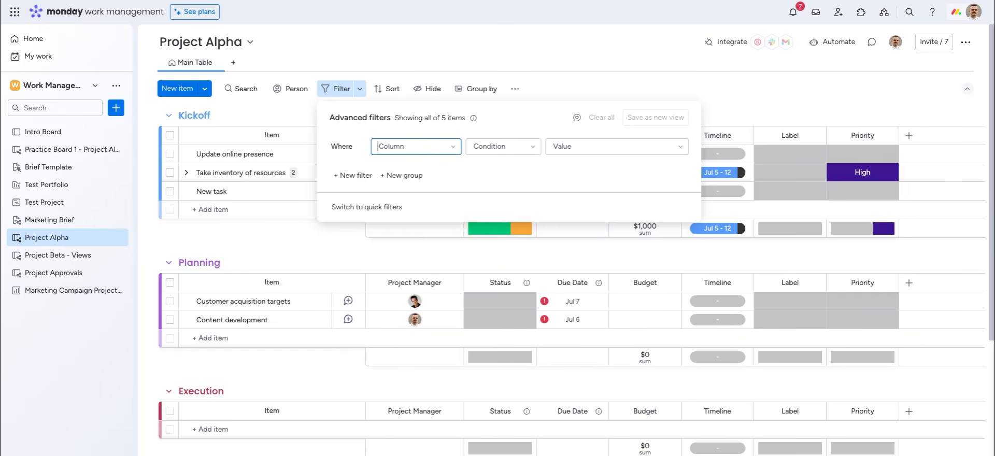
click(332, 90)
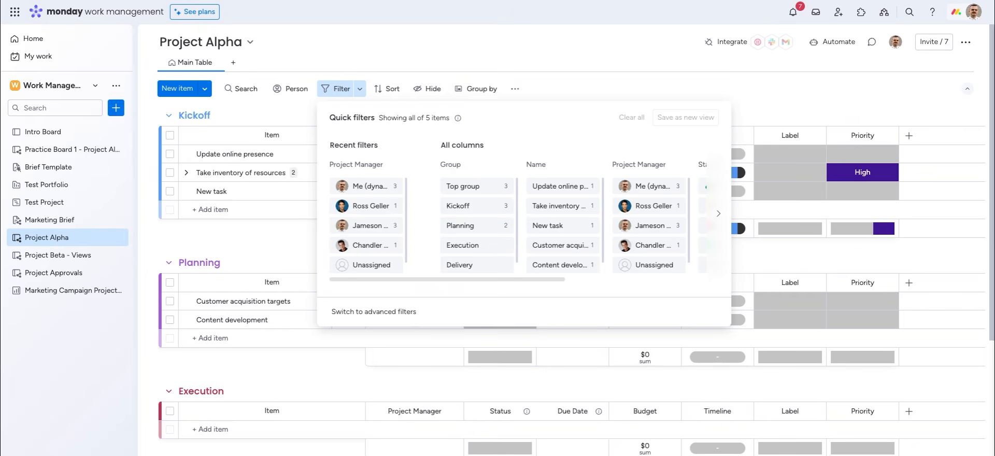
click(646, 186)
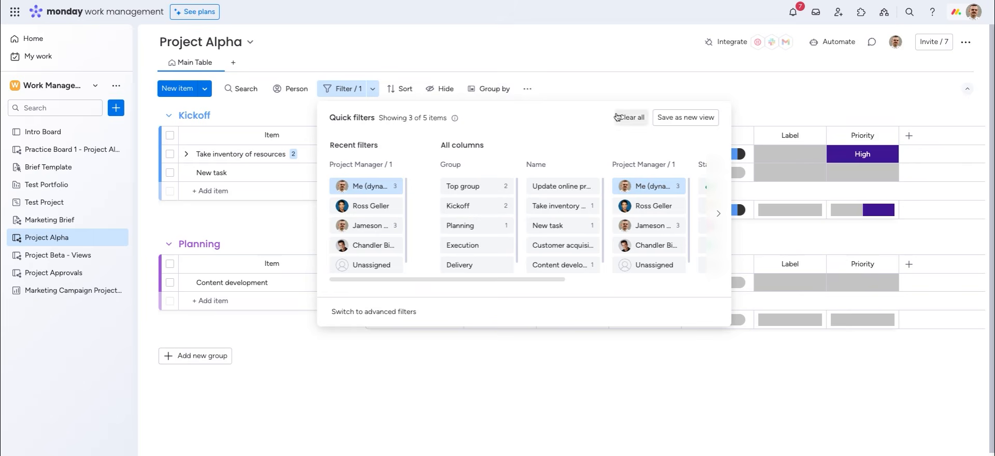
Save the filtered board as a view and rename the Table view to 'Jameson's View'
click(678, 123)
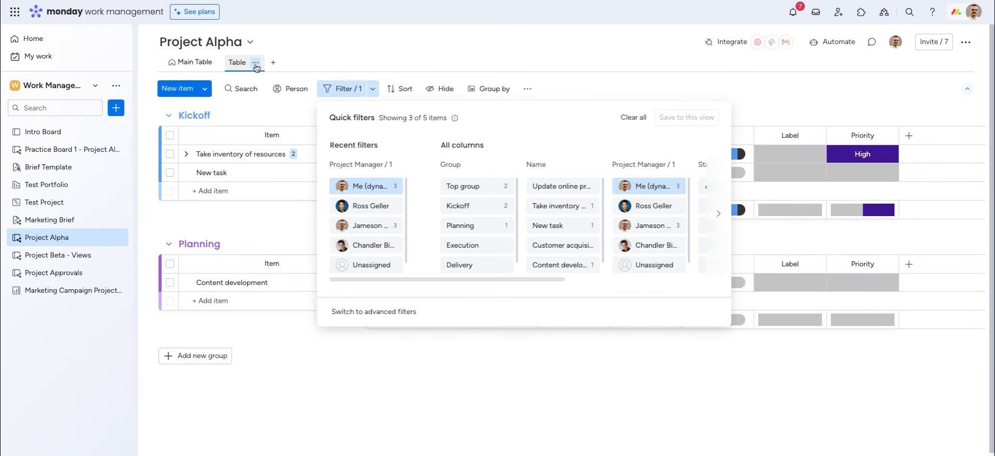
click(256, 63)
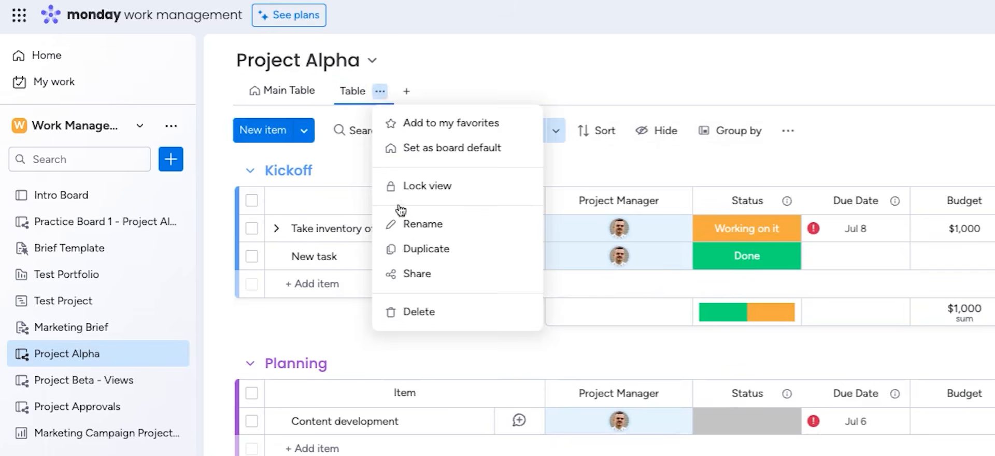
click(404, 224)
double_click(366, 91)
text(Jameson)
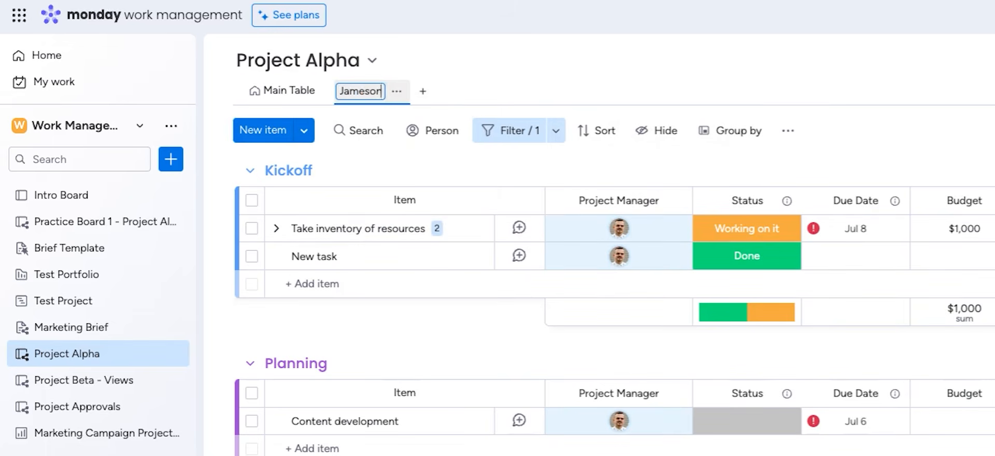
text('s View)
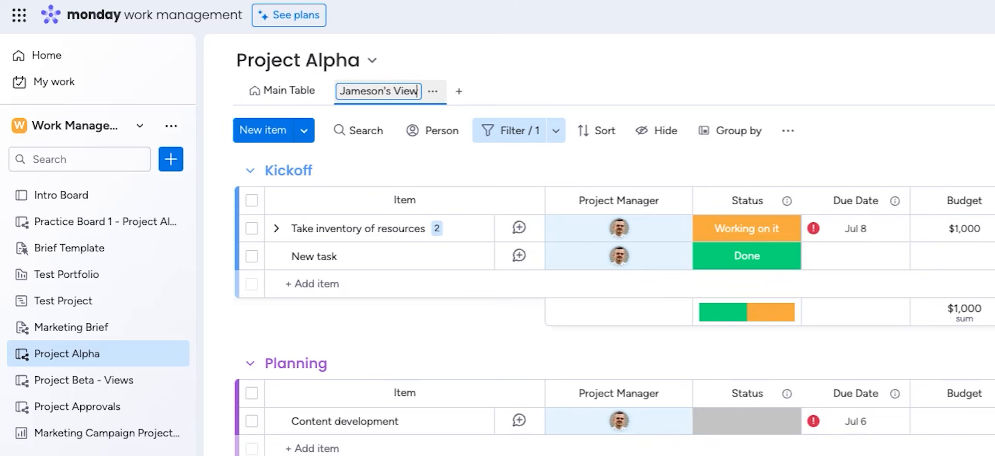
key(Return)
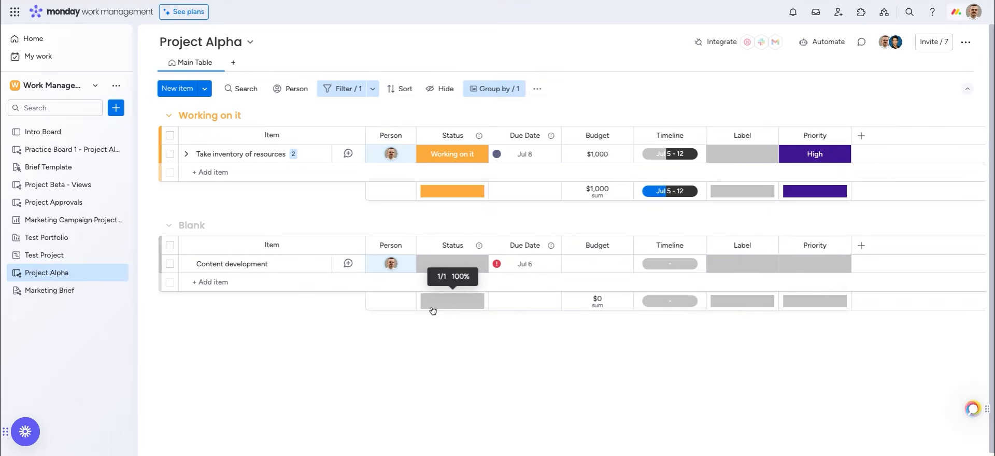
Hide the Priority column on the Project Alpha table
click(434, 90)
scroll(472, 259, down, 2)
scroll(472, 258, down, 2)
click(446, 233)
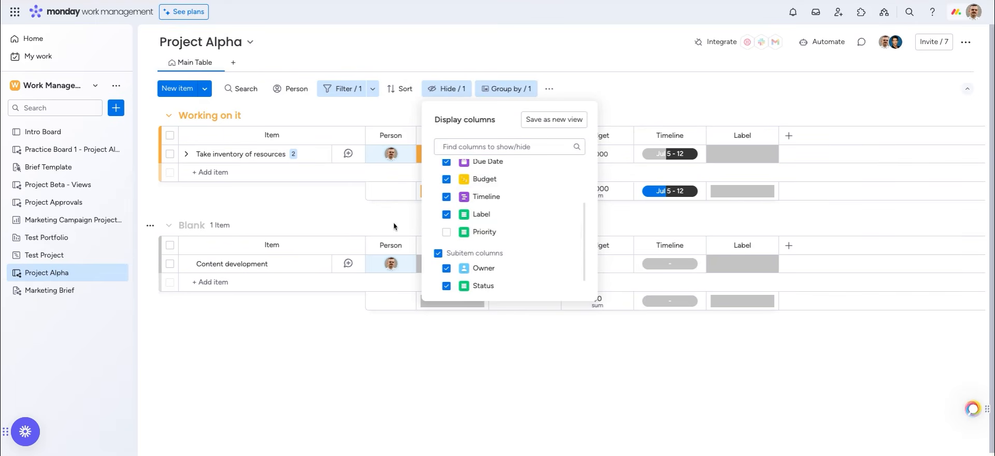
click(362, 191)
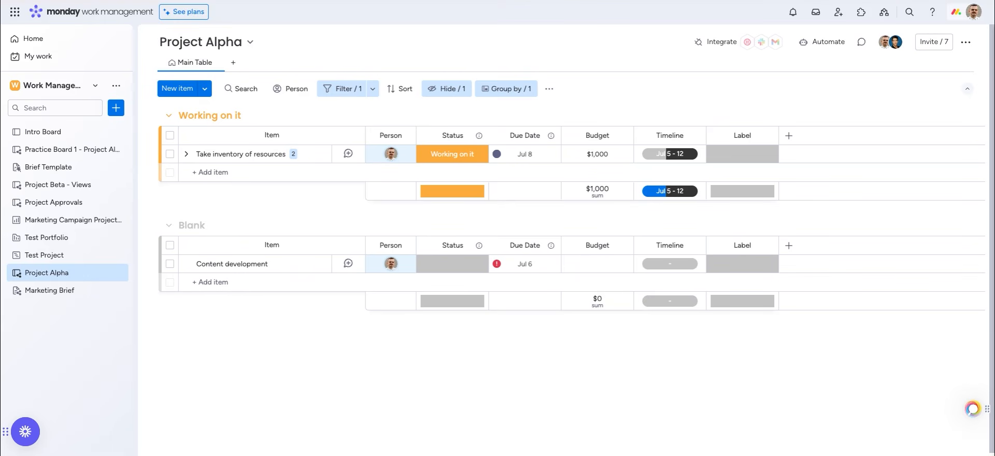
Browse the Views Center without adding a view, then open the Project Beta - Views board
click(233, 66)
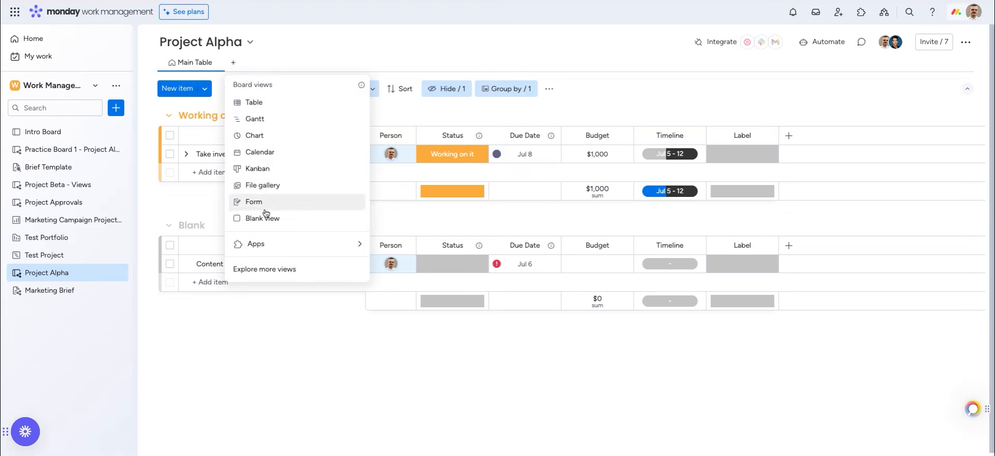
click(263, 270)
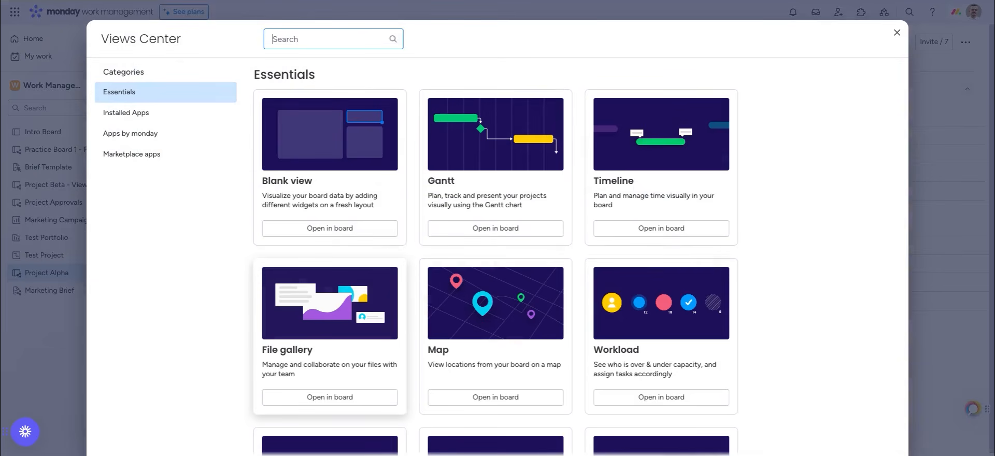
click(170, 434)
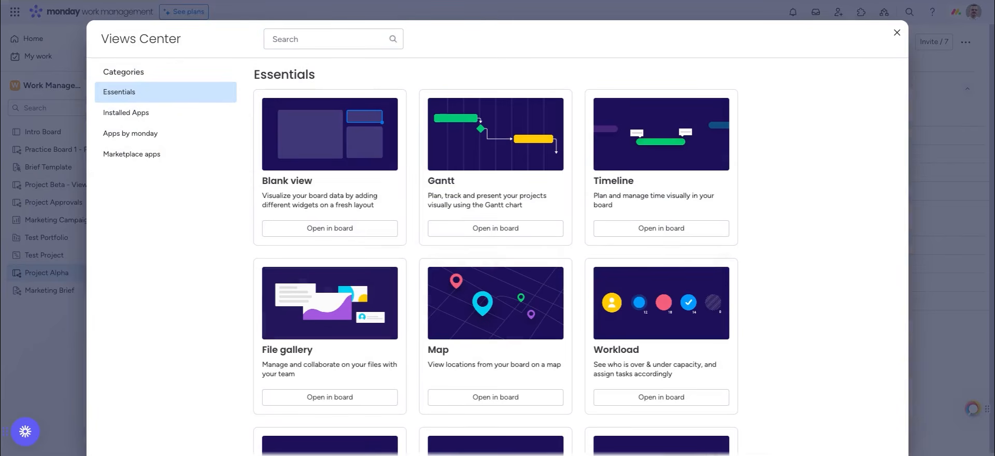
click(930, 243)
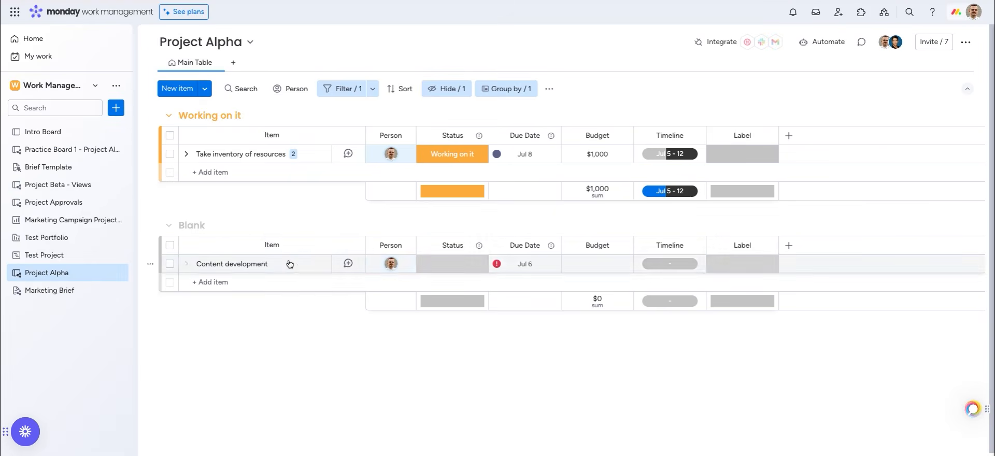
click(58, 185)
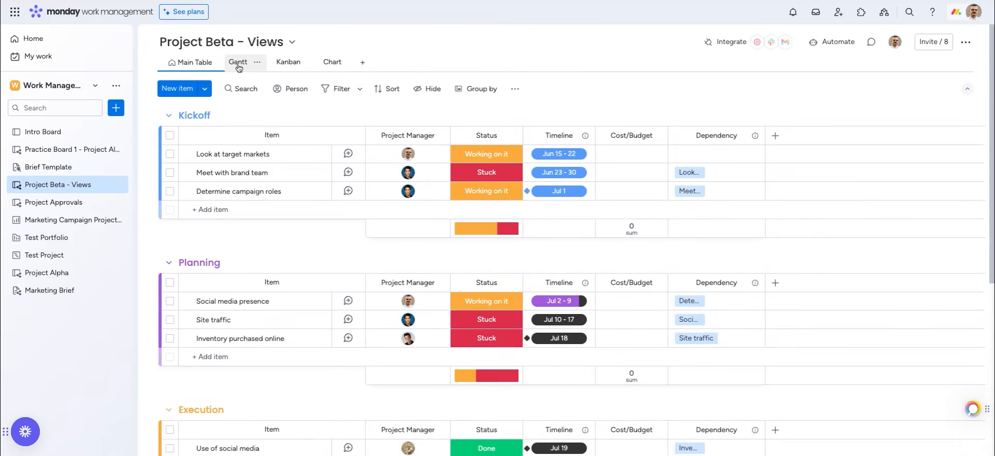
Inspect the Gantt chart's Group by, View Settings and Color by options, then switch to Kanban
click(238, 65)
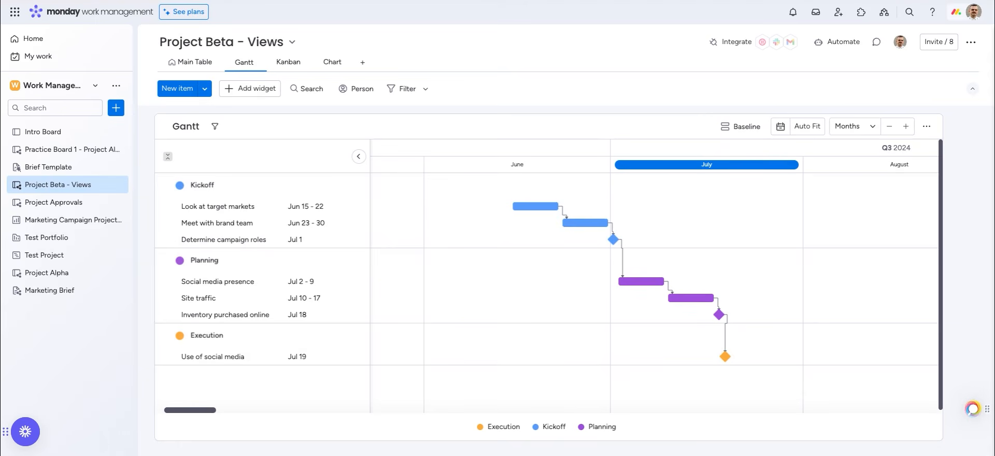
click(927, 127)
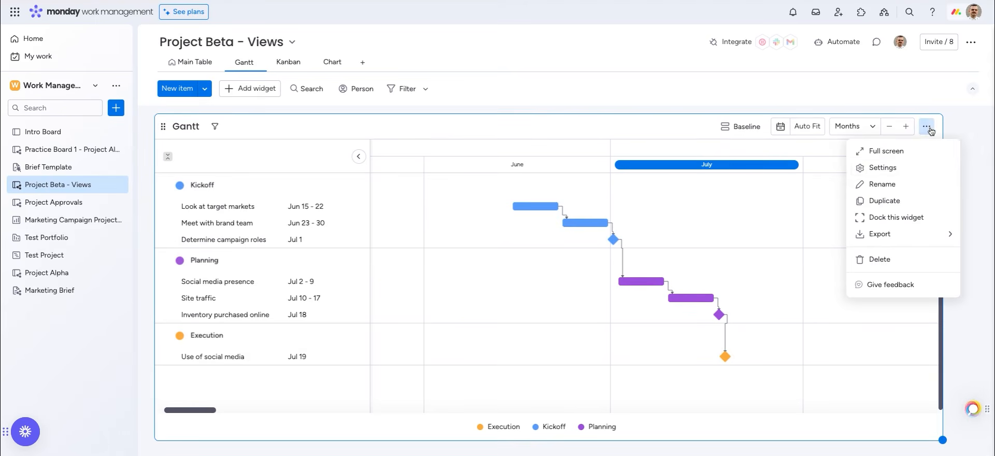
click(904, 167)
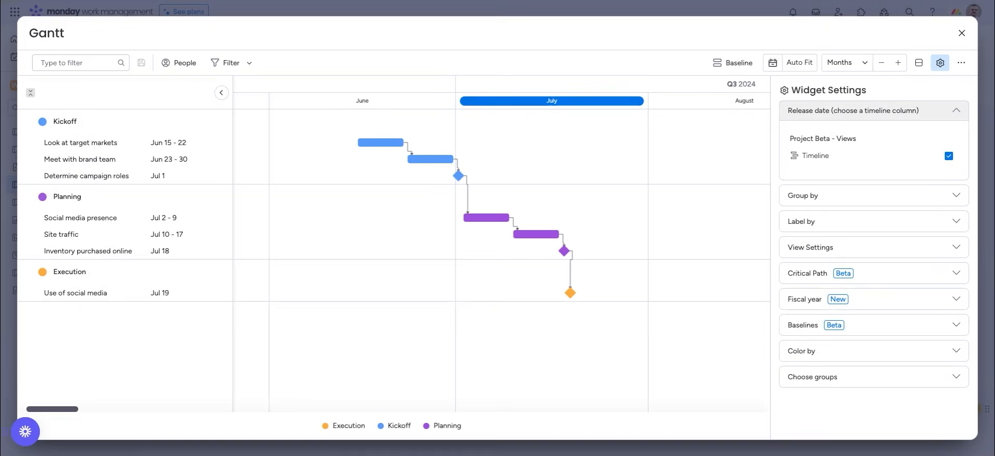
click(846, 195)
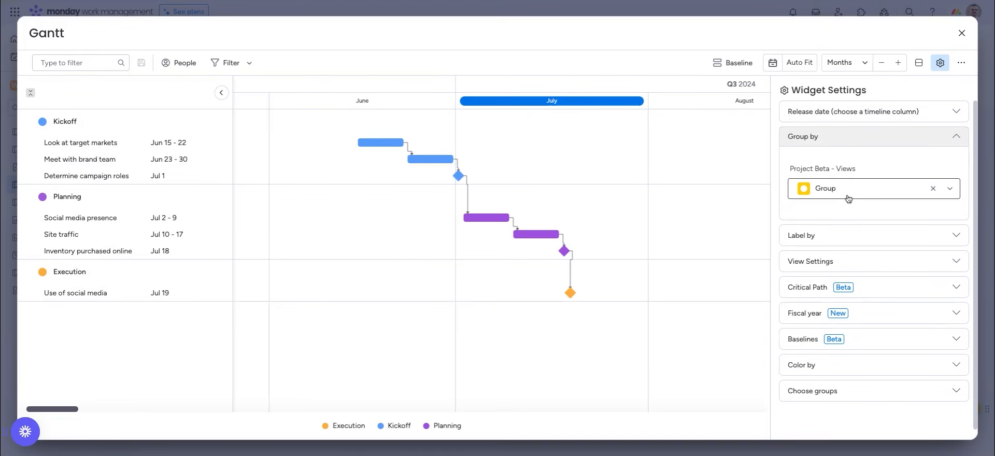
click(834, 262)
scroll(832, 321, down, 3)
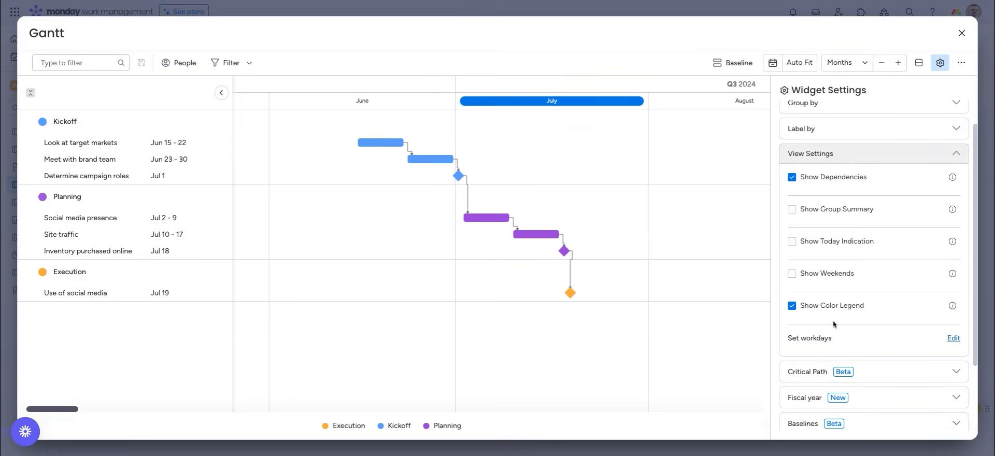
scroll(829, 355, down, 1)
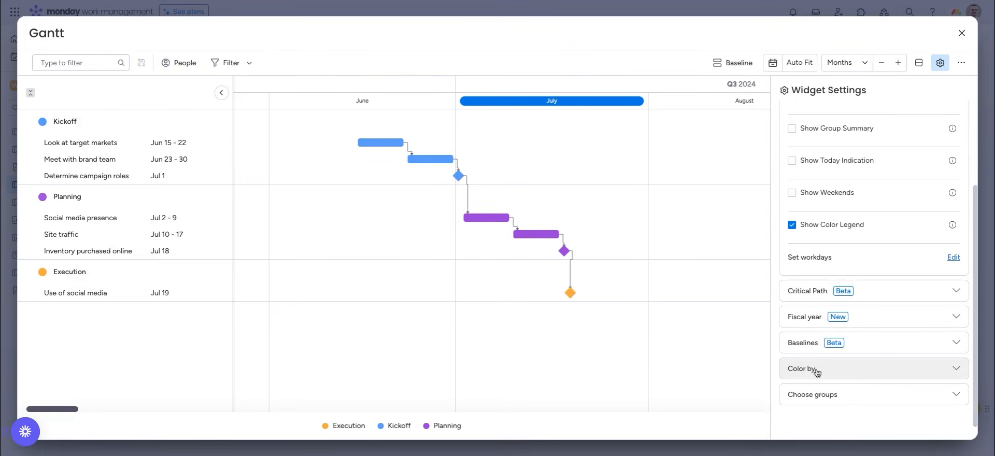
click(817, 371)
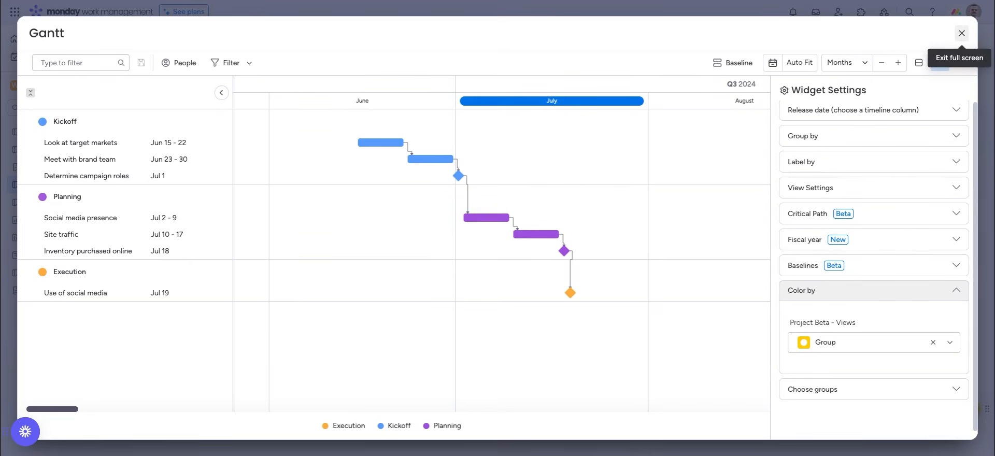
click(962, 32)
click(288, 62)
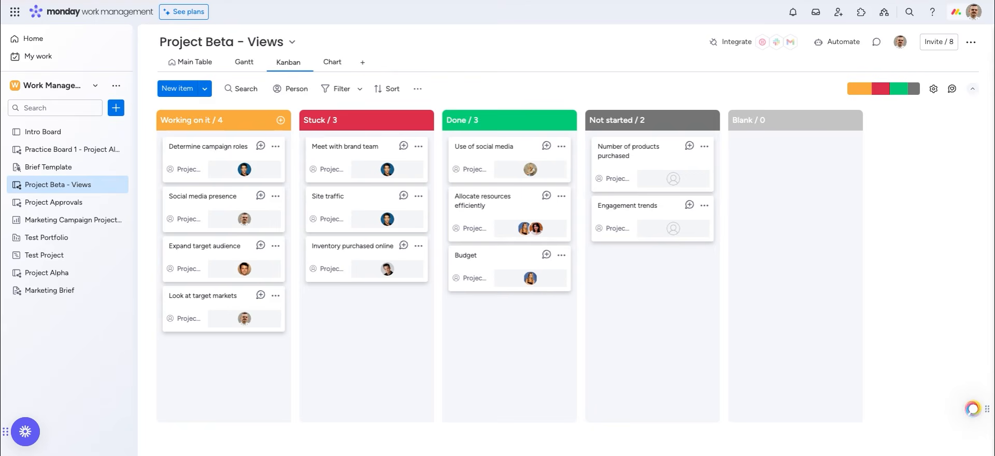
Move 'Look at target markets' to Done, reset it to Working on it, then open Project Approvals
drag(197, 307, 491, 320)
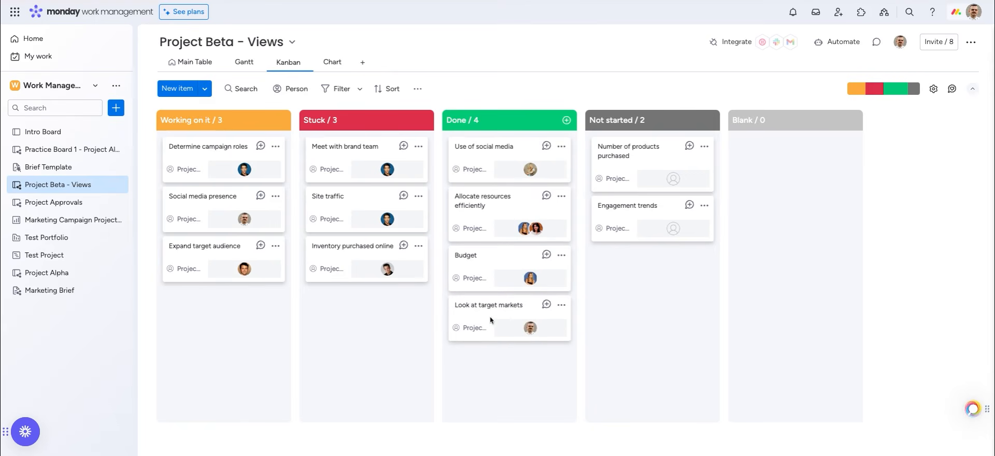
click(176, 63)
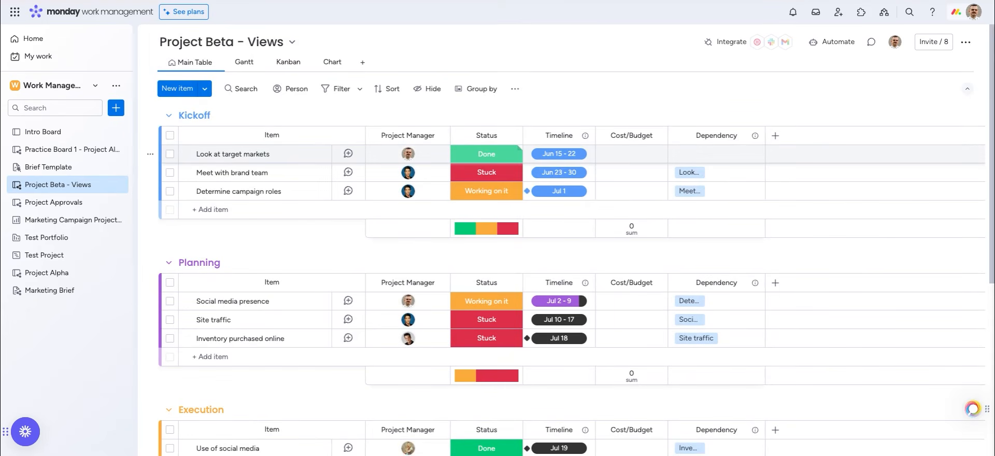
click(487, 154)
click(463, 182)
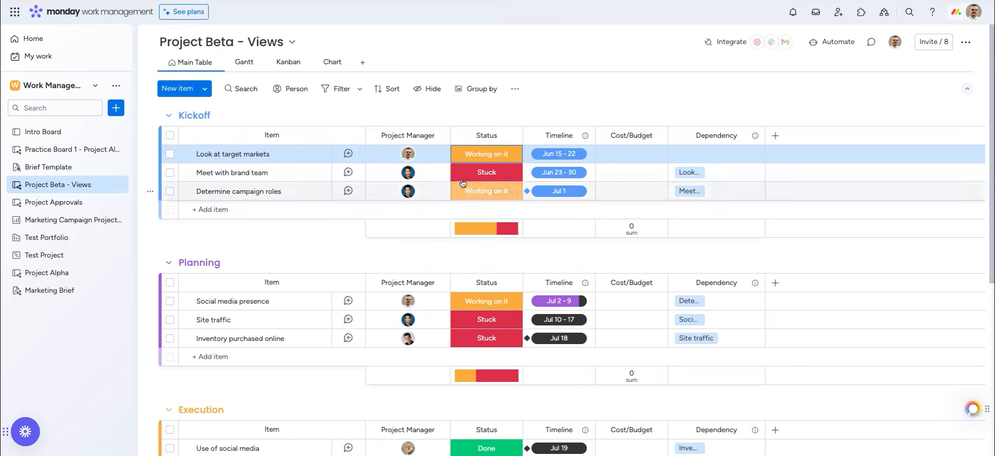
click(284, 62)
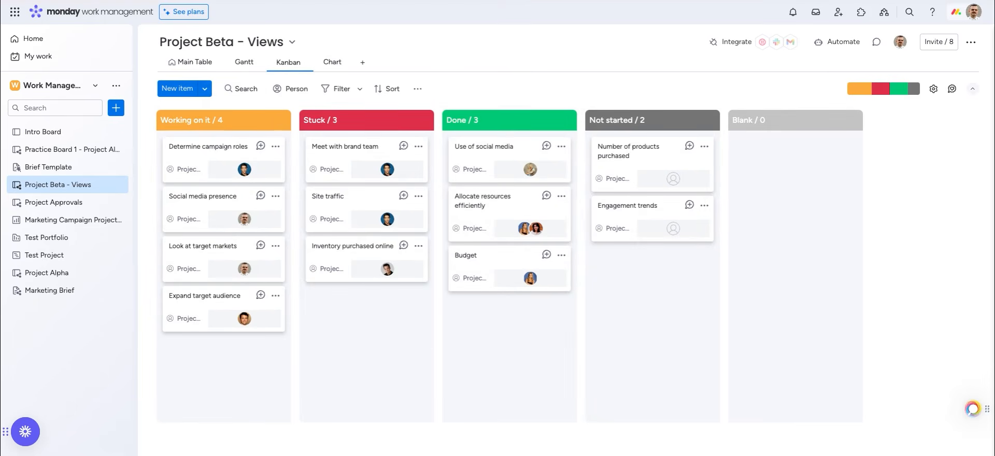
click(54, 202)
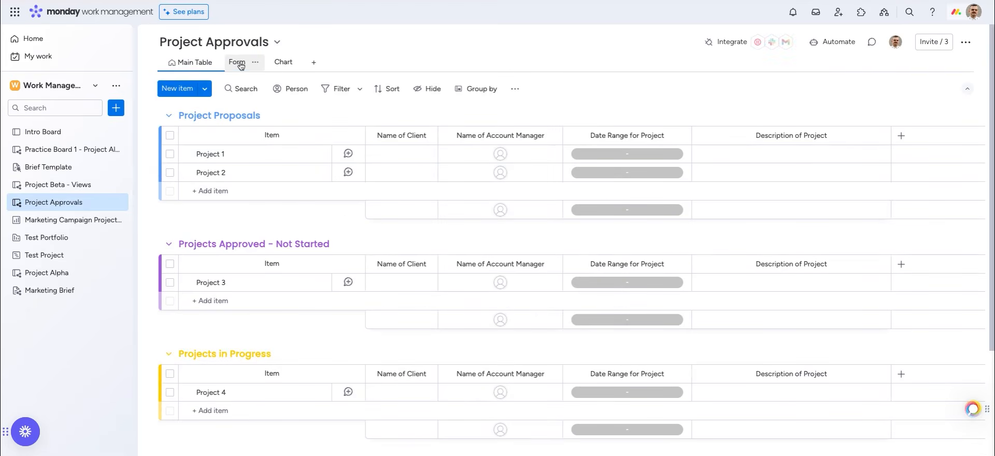
Switch to the Form view and copy the Project Approvals form link, checking the share options
click(237, 63)
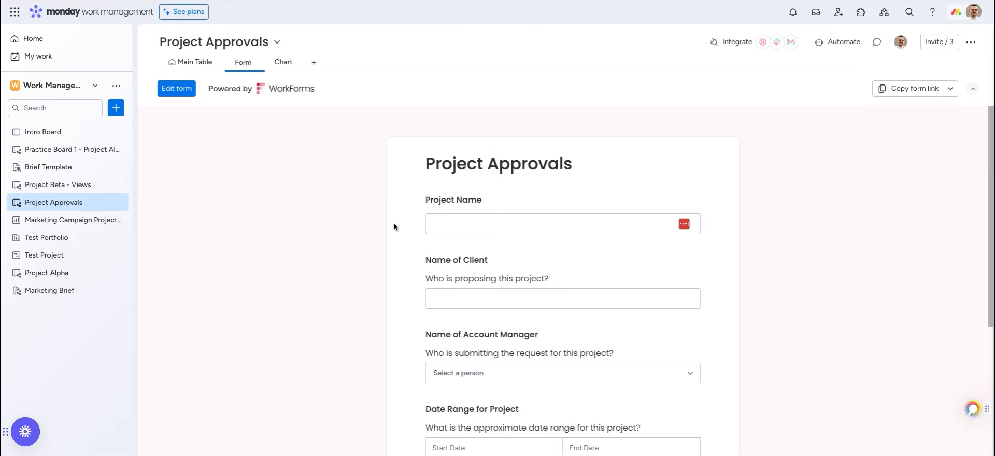
scroll(394, 225, down, 1)
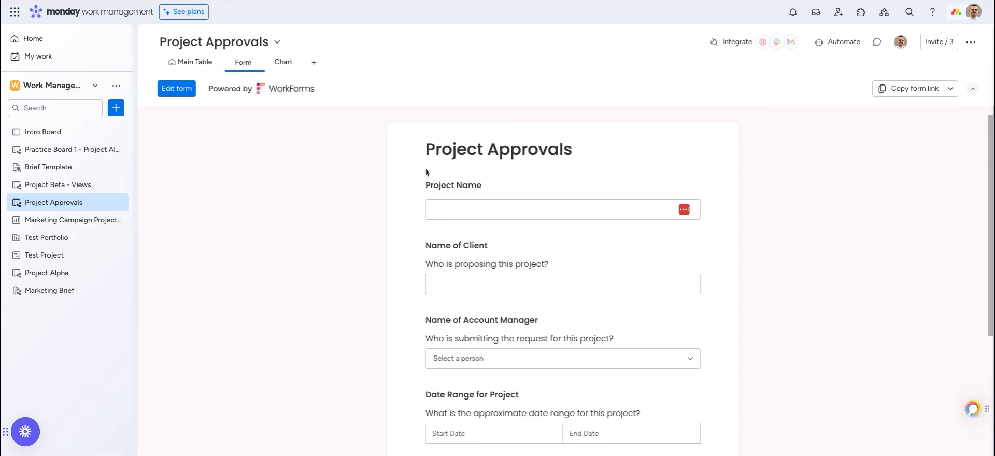
click(911, 89)
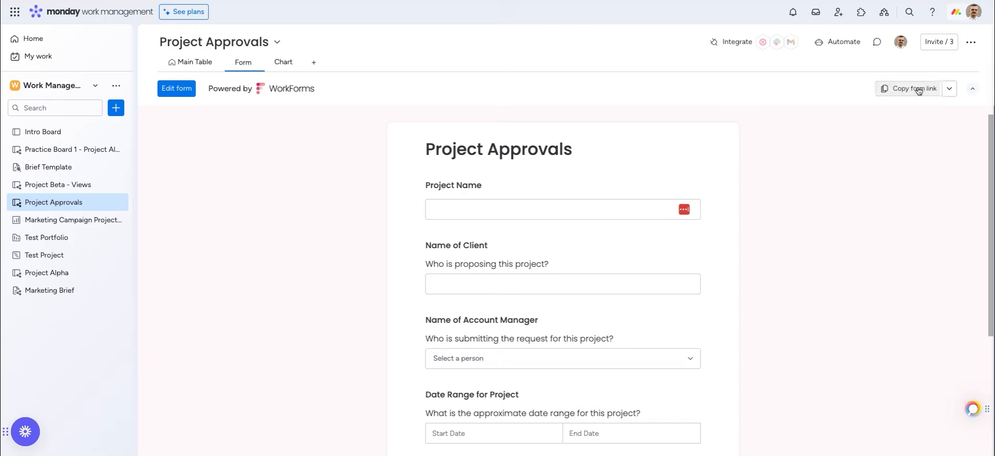
click(951, 89)
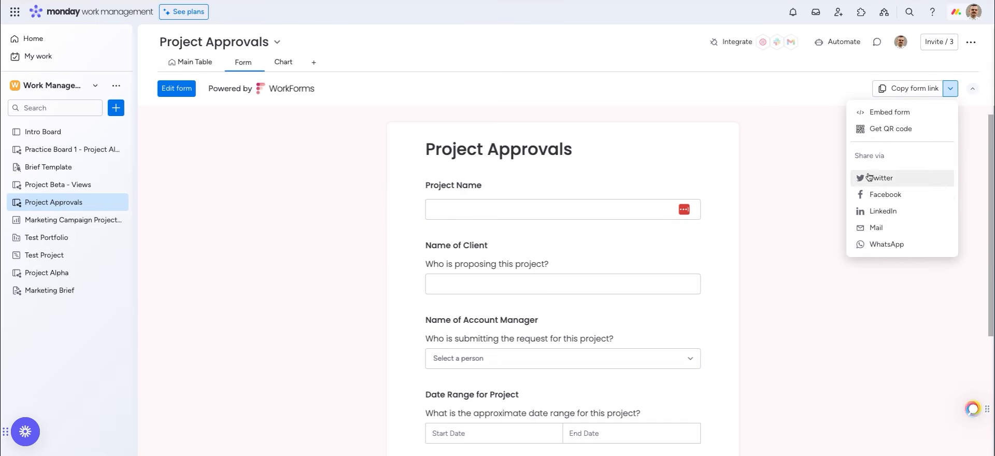
click(615, 211)
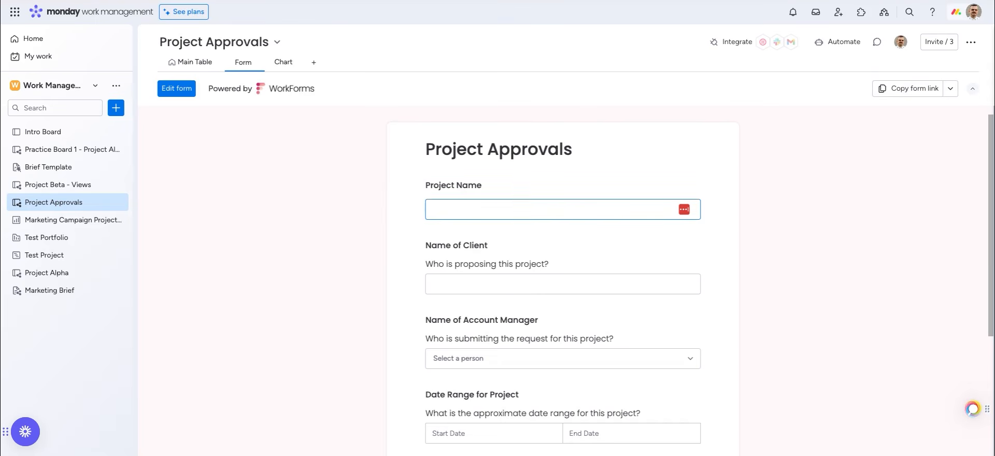
Enter project name 'Project Beta 2.0', client 'monday.com', and choose the account manager
scroll(481, 149, down, 2)
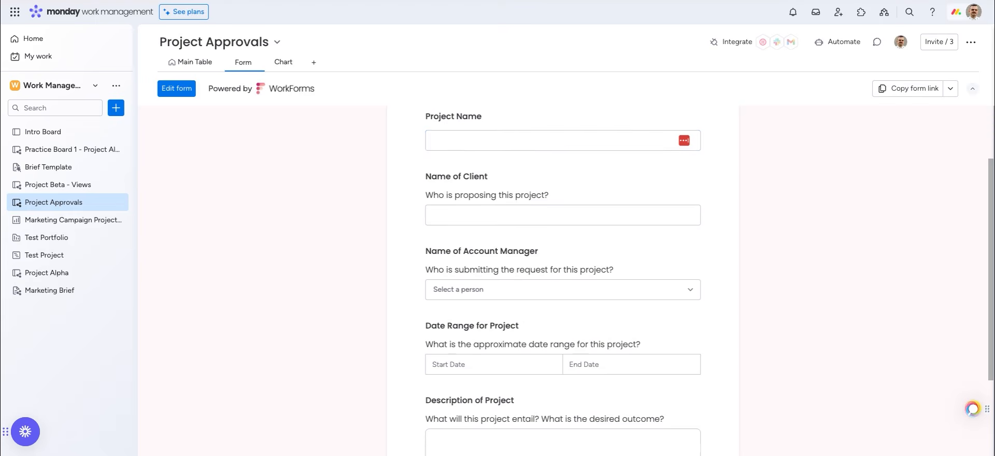
click(481, 149)
text(Project Beta 2.0)
click(456, 216)
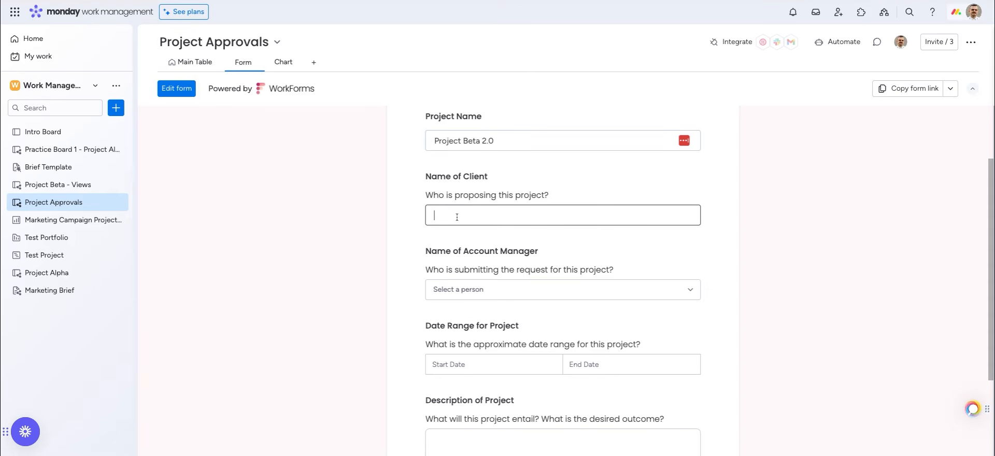
text(monday.com)
click(460, 289)
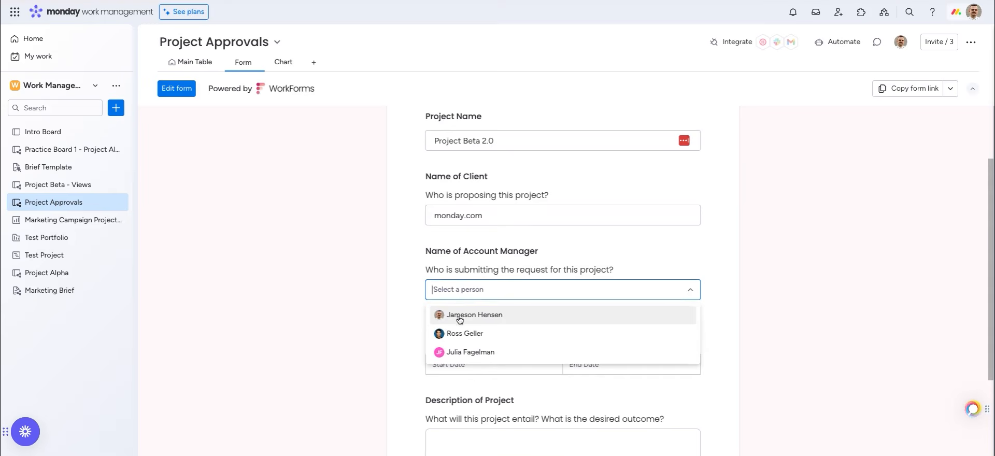
click(459, 315)
Set the date range to July 18–25, describe it as an extension of Project Beta, and submit
click(446, 365)
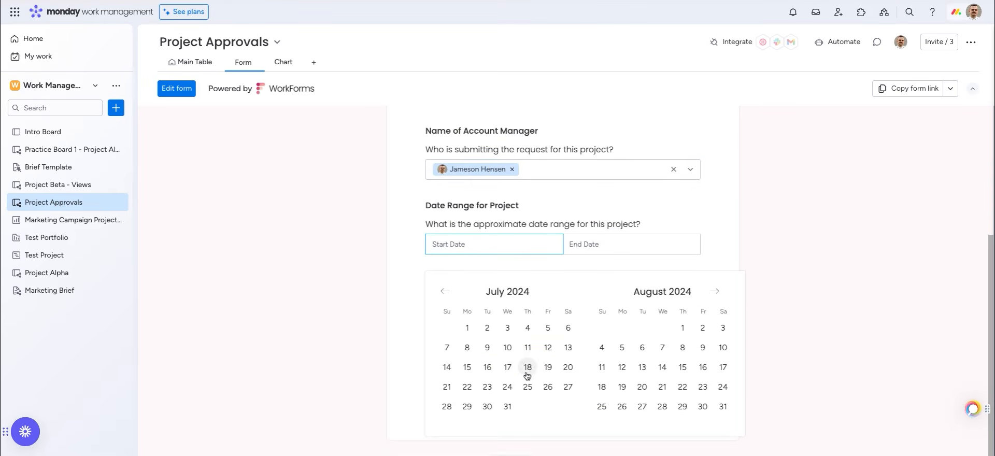
click(529, 368)
click(528, 387)
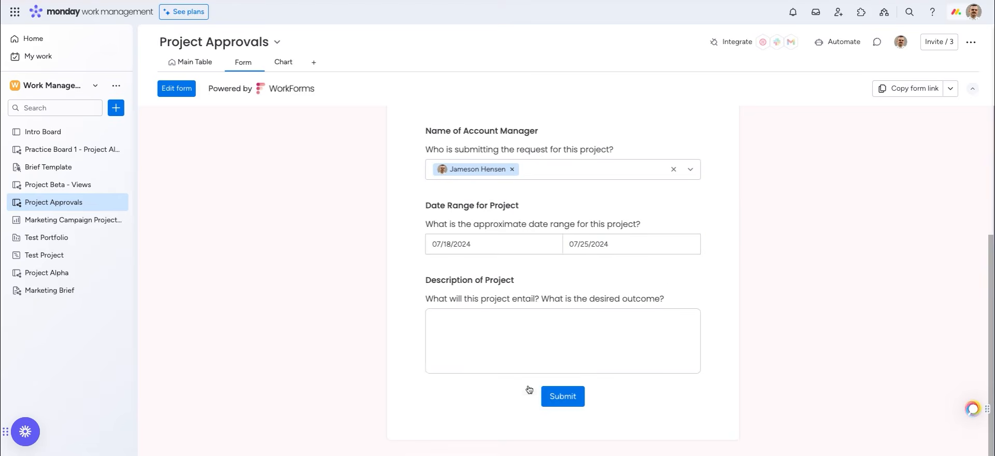
click(478, 325)
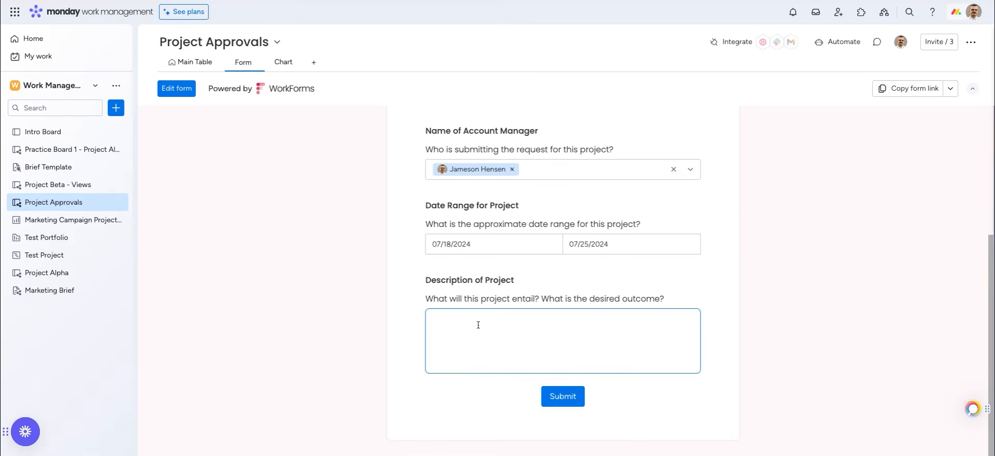
text(This will be an extension of Project Beta.)
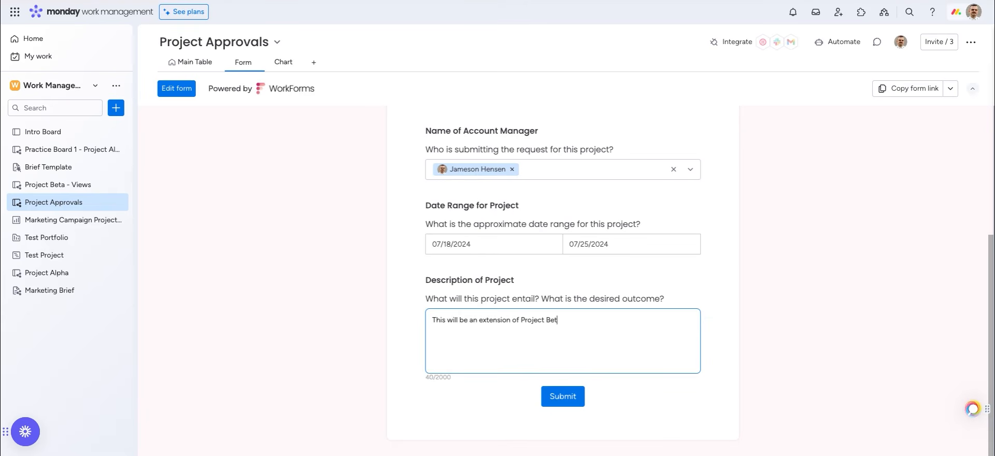
click(565, 397)
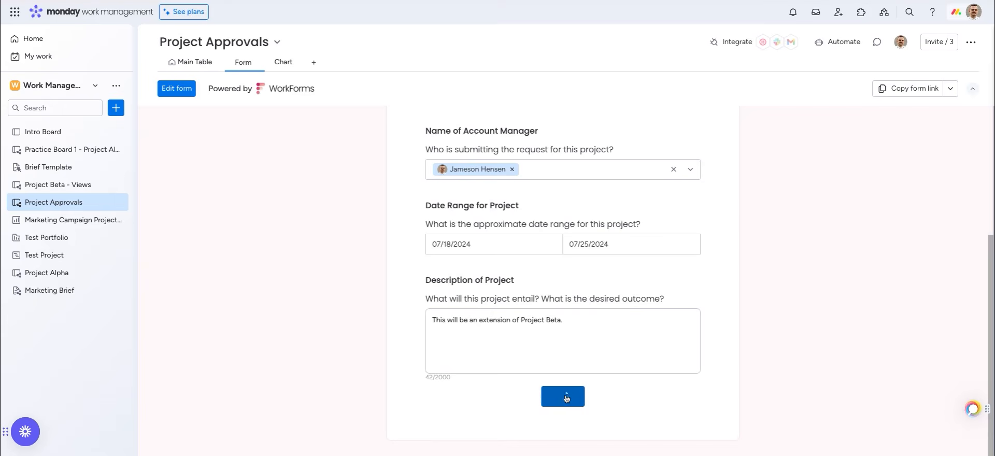
Review the Project Beta 2.0 description on the main table, then show the Chart view
click(186, 64)
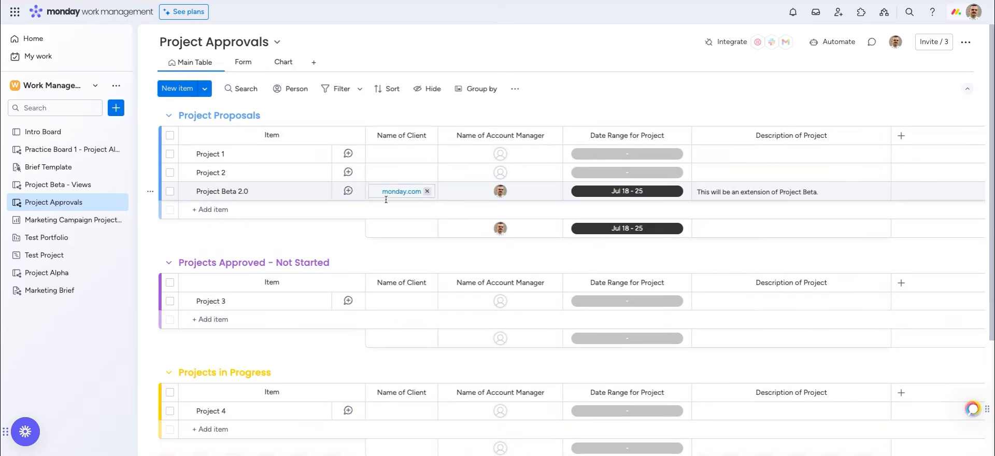
click(757, 190)
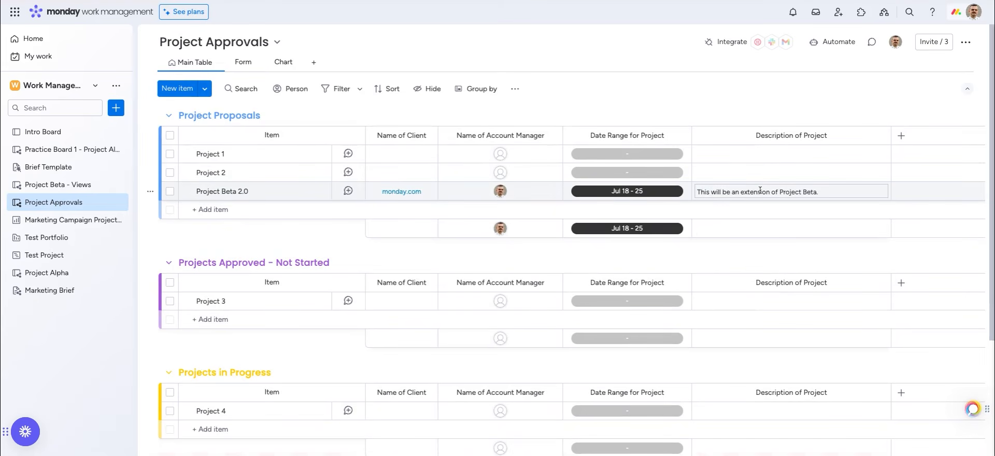
key(Return)
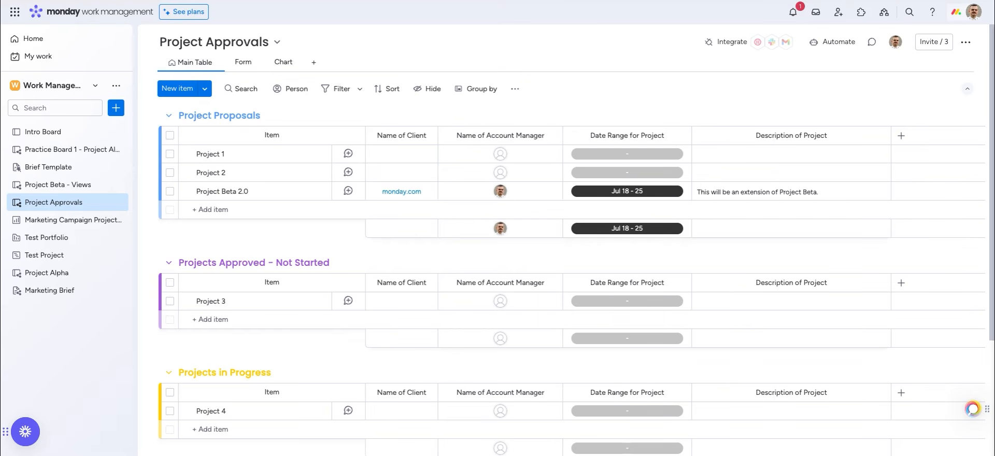
click(277, 62)
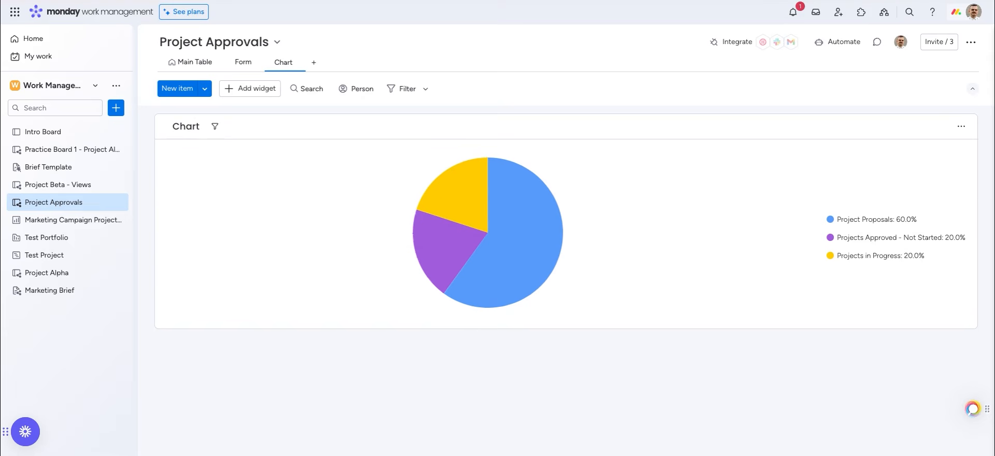
Browse the Views Center catalogue of available board views
click(313, 62)
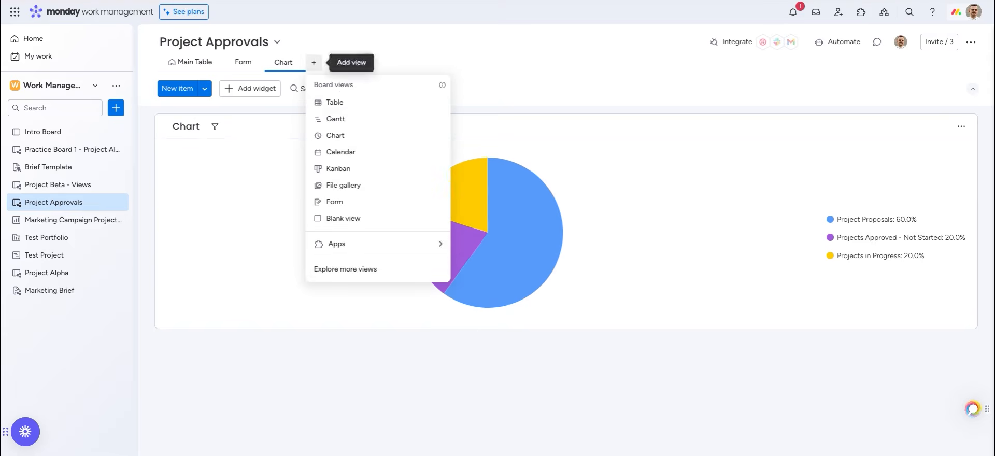
click(329, 267)
scroll(385, 299, down, 10)
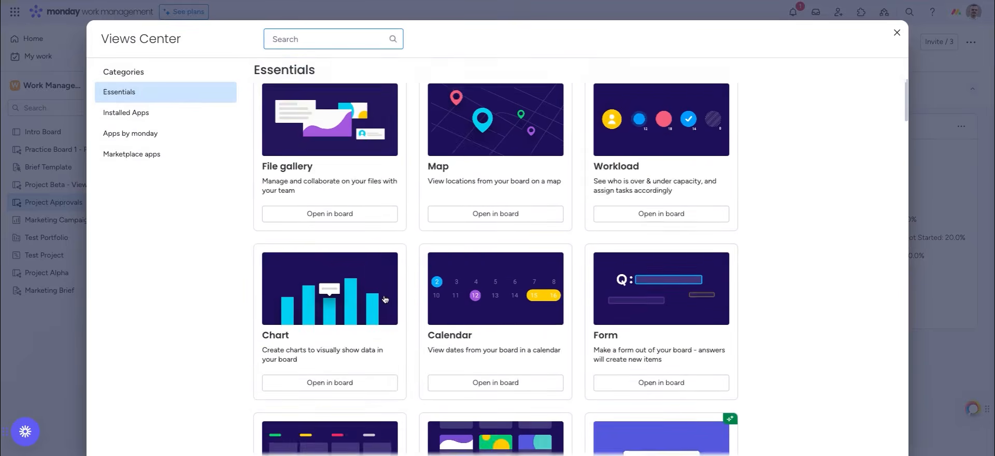
scroll(385, 300, down, 1)
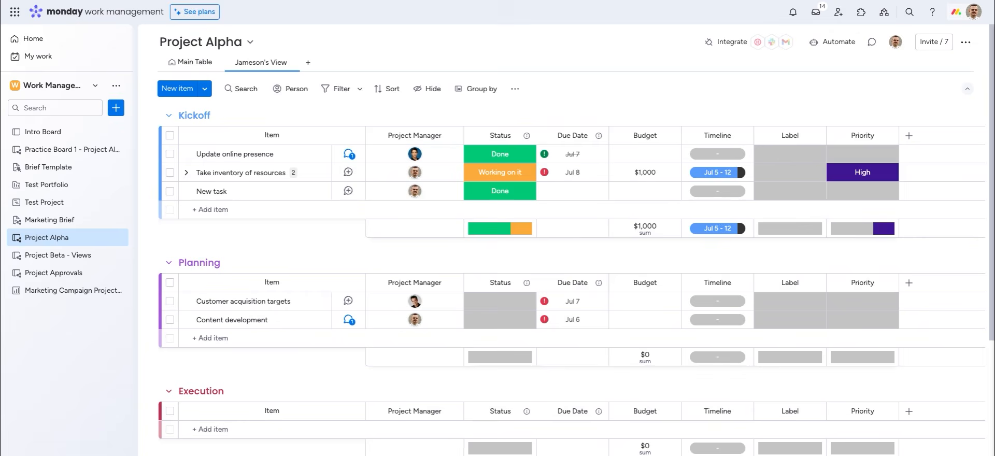
Pick the Notifications template 'When any update is posted, notify someone' for Project Alpha
click(833, 42)
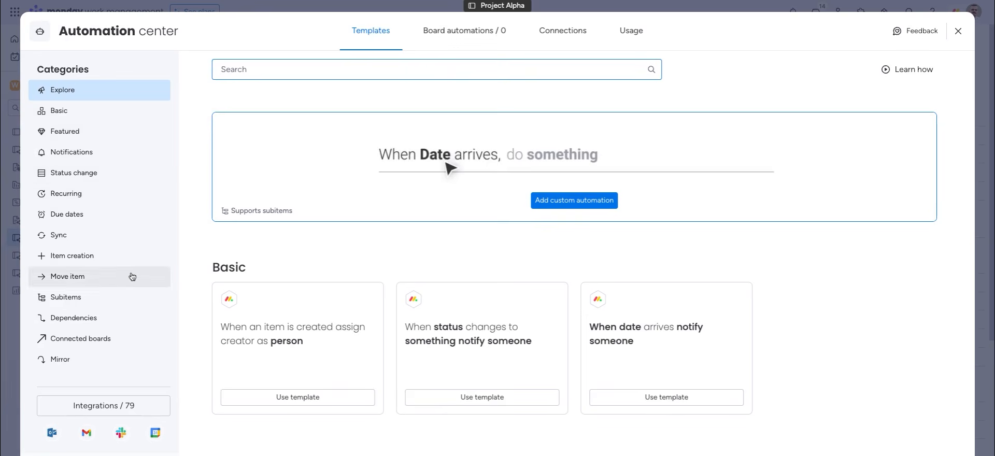
click(95, 163)
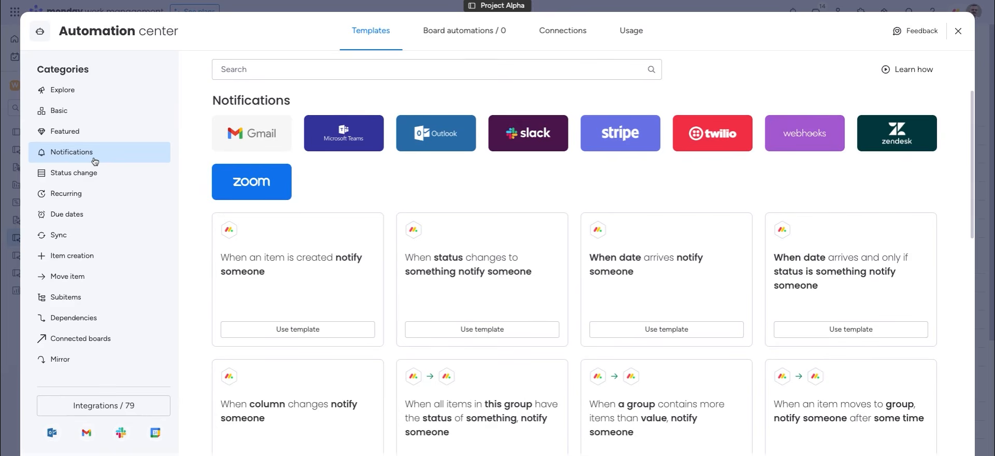
scroll(580, 399, down, 5)
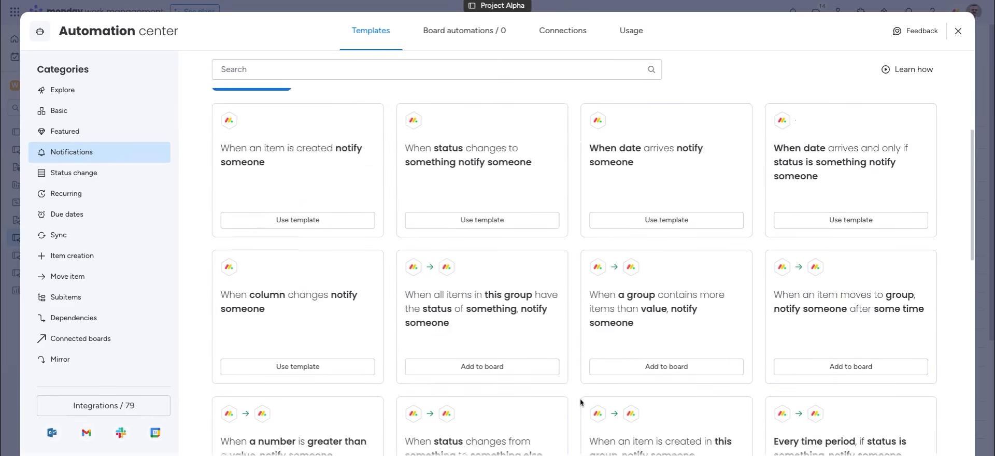
scroll(596, 333, down, 1)
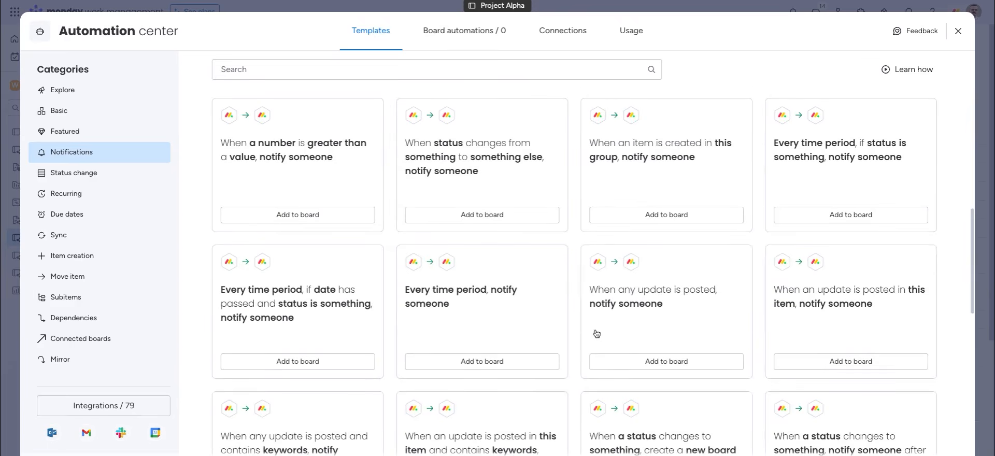
click(644, 312)
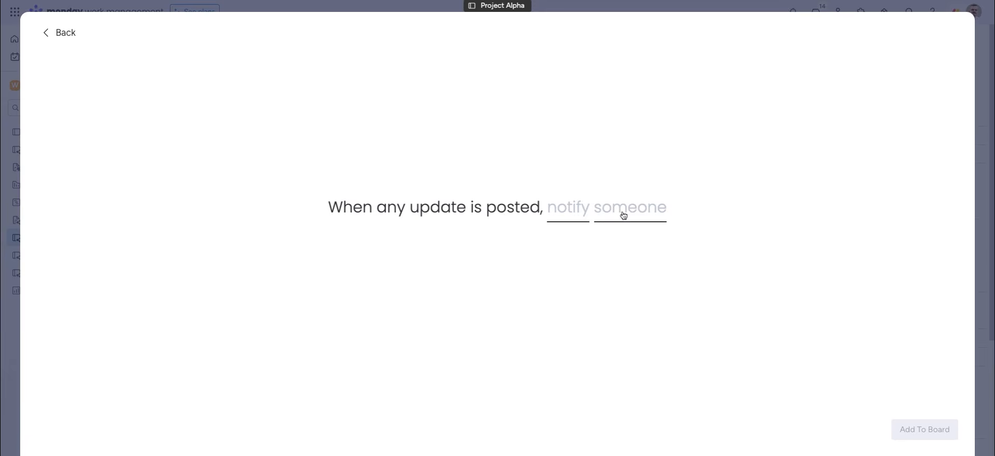
Write the message 'Hey {Project Manager}! There has been an update posted on {Item Name}.'
click(573, 218)
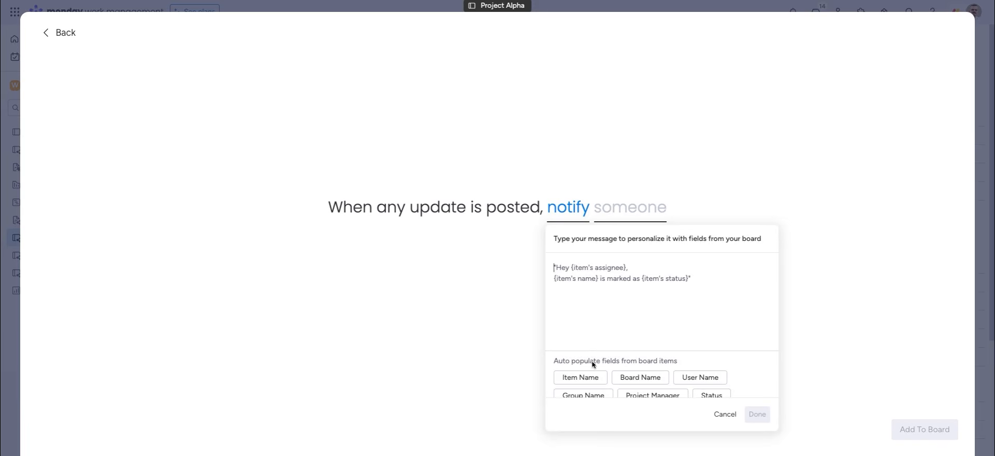
text(Hey)
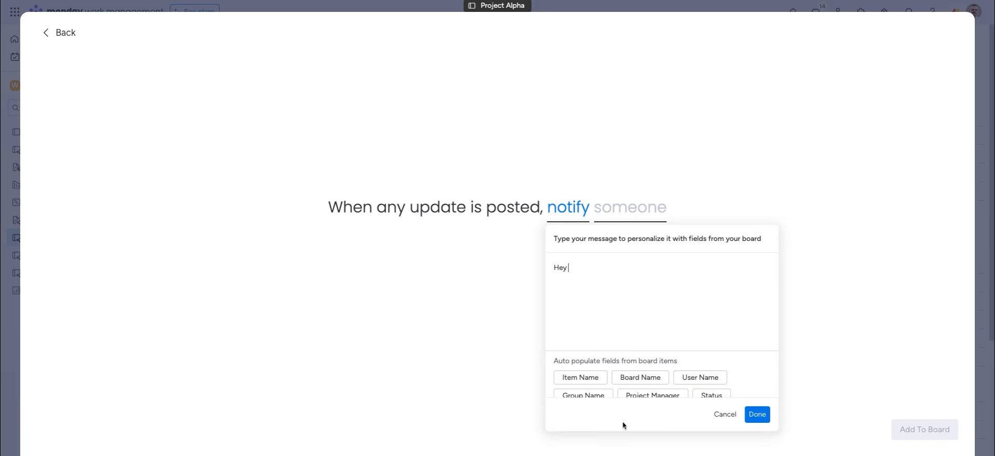
click(637, 396)
text(! )
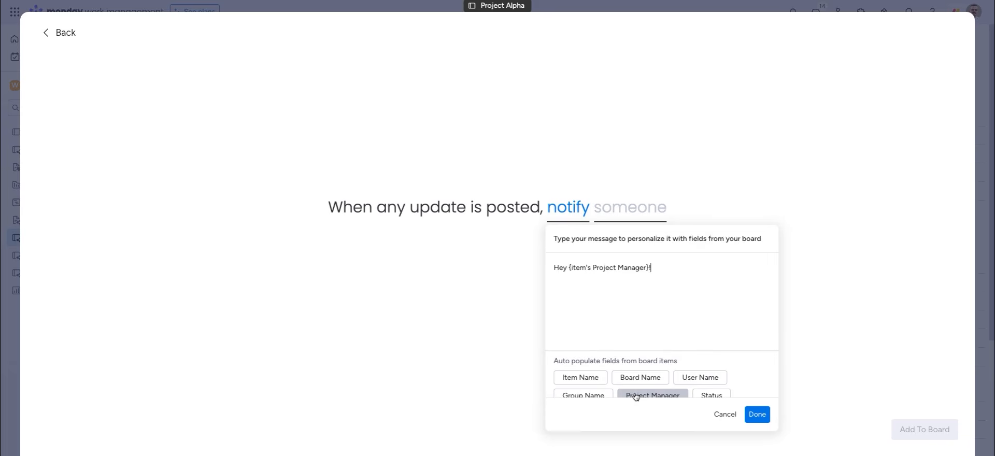
text(There has been a n update posted on)
click(575, 380)
text(.)
click(751, 409)
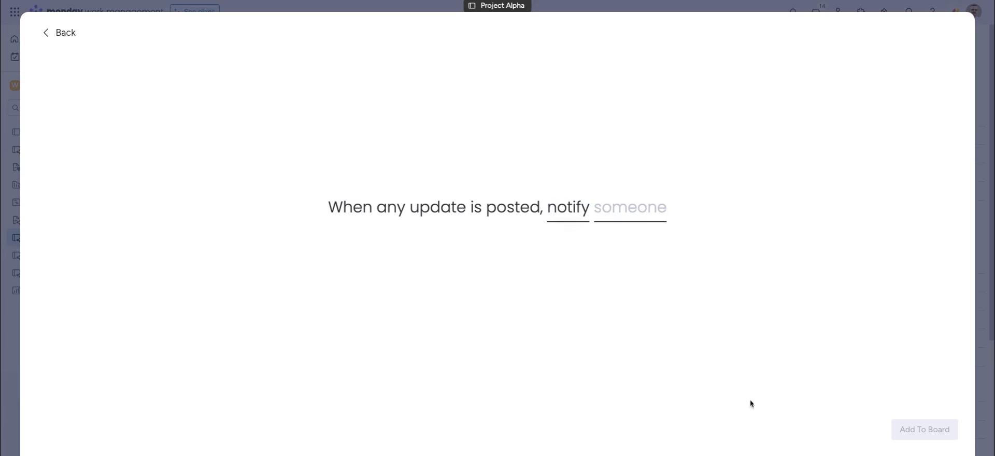
Send it to the Project Manager people column and add the automation to the board
click(618, 206)
click(622, 293)
click(627, 259)
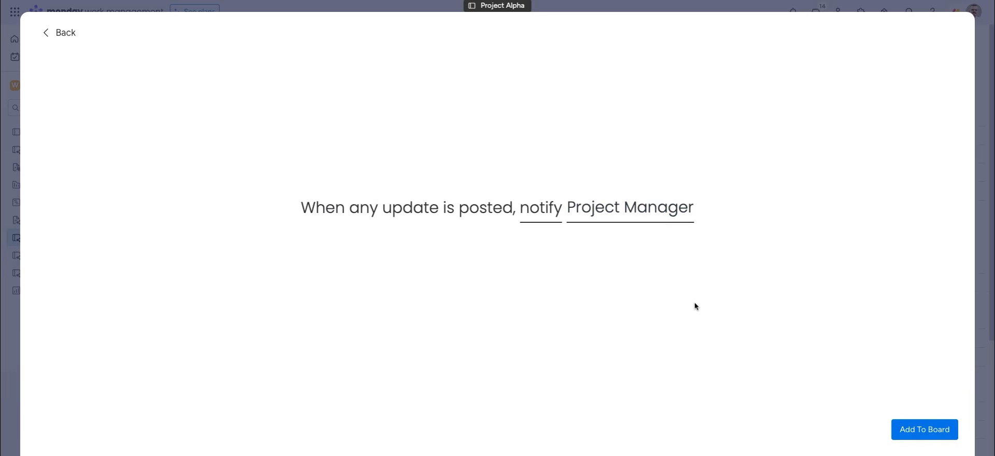
click(906, 429)
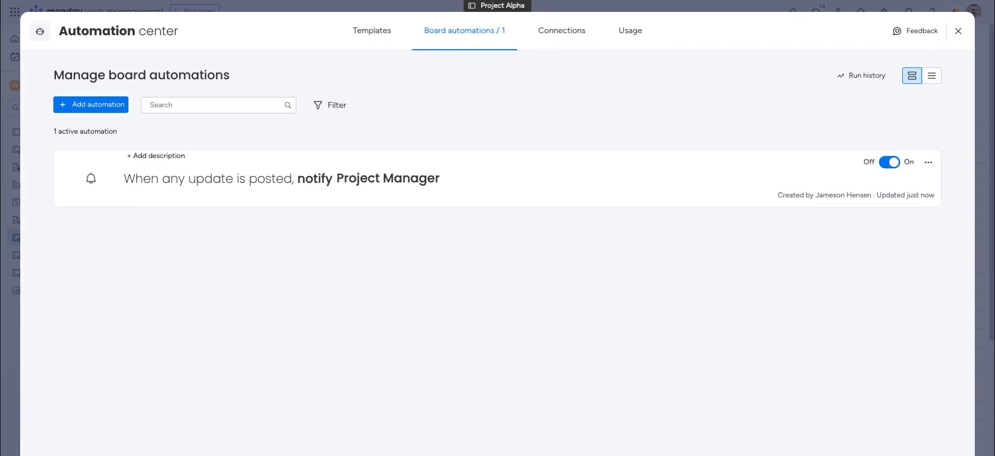
Check Content development's updates, then open the automation's alert from the notifications bell
click(957, 31)
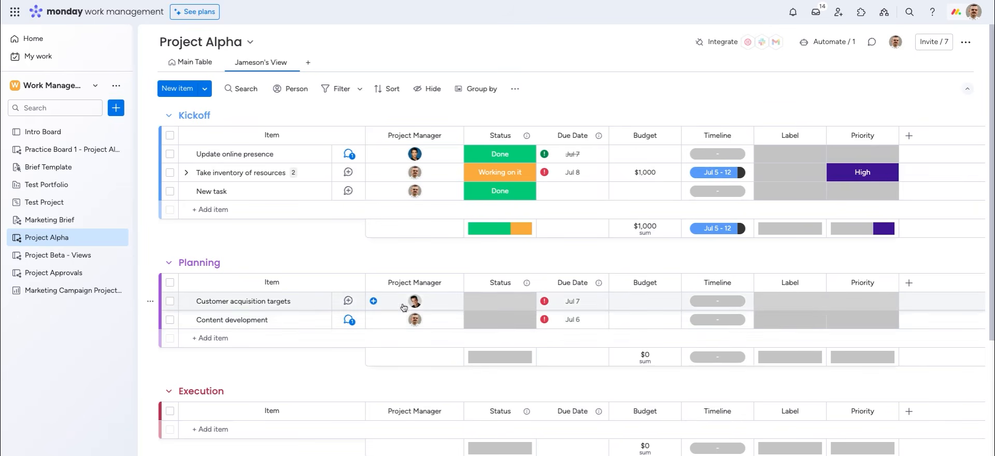
click(347, 321)
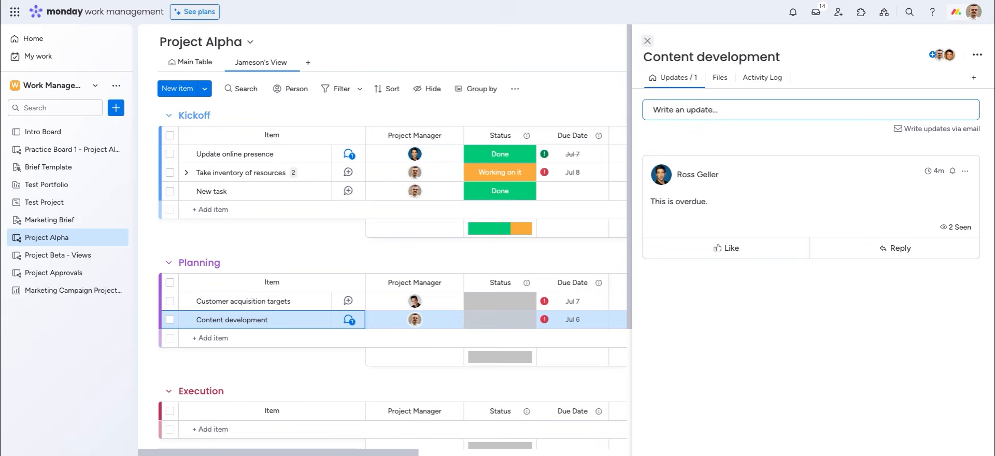
click(648, 41)
click(798, 18)
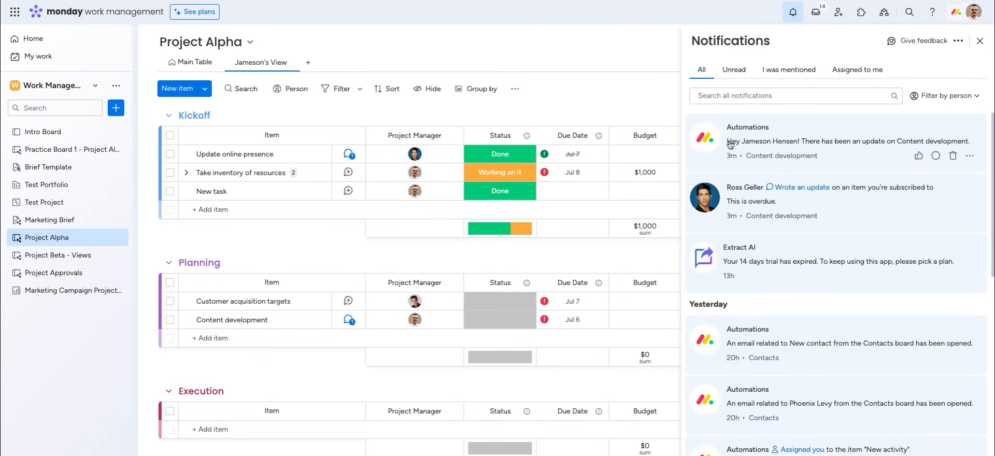
click(874, 143)
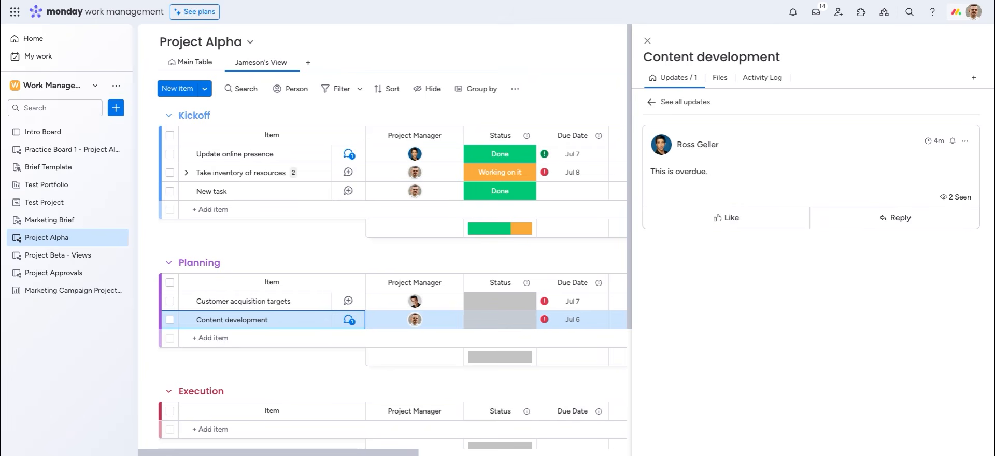
Close the item panel, reopen Board automations, and start a new custom automation
click(647, 41)
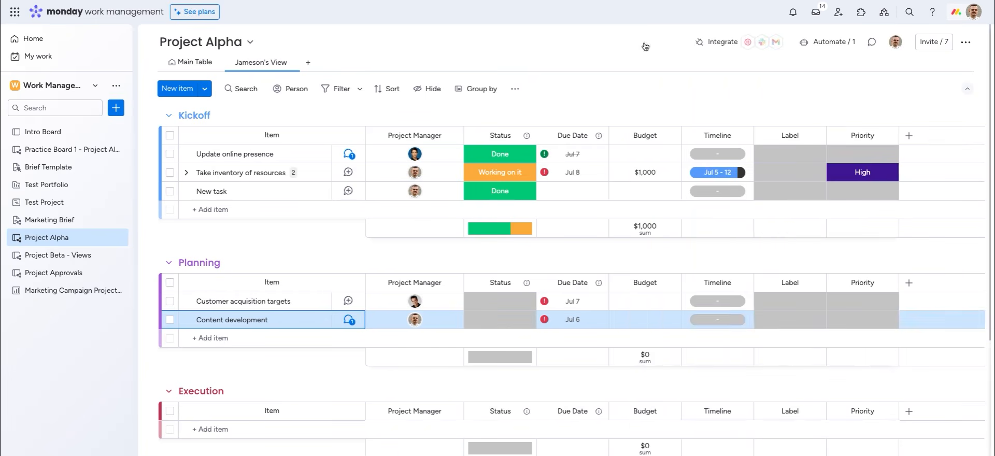
click(825, 44)
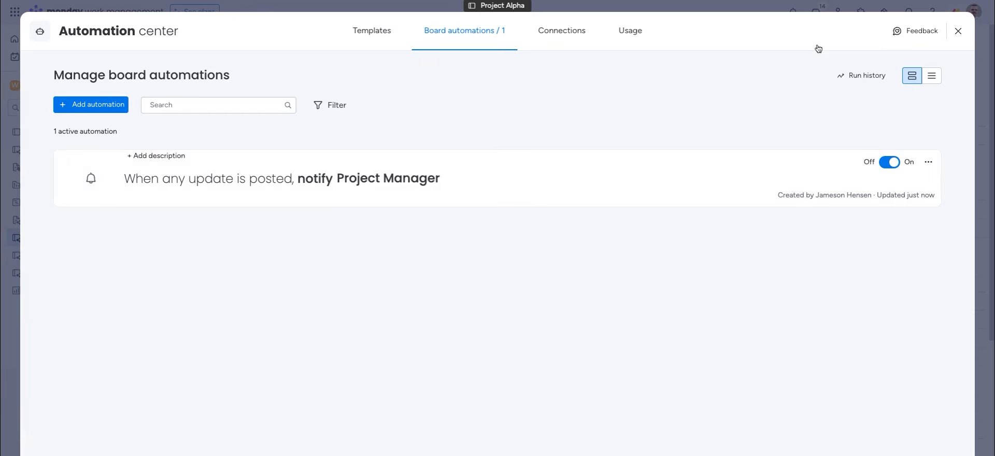
click(373, 32)
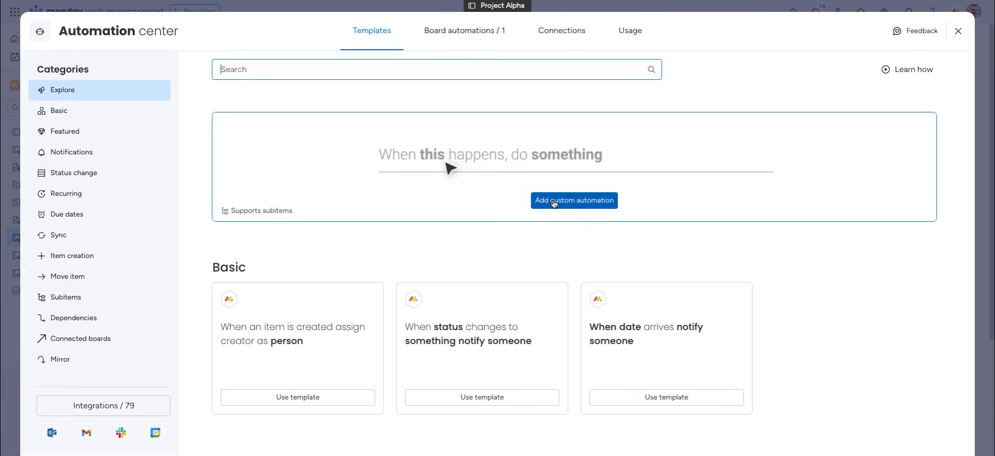
click(444, 34)
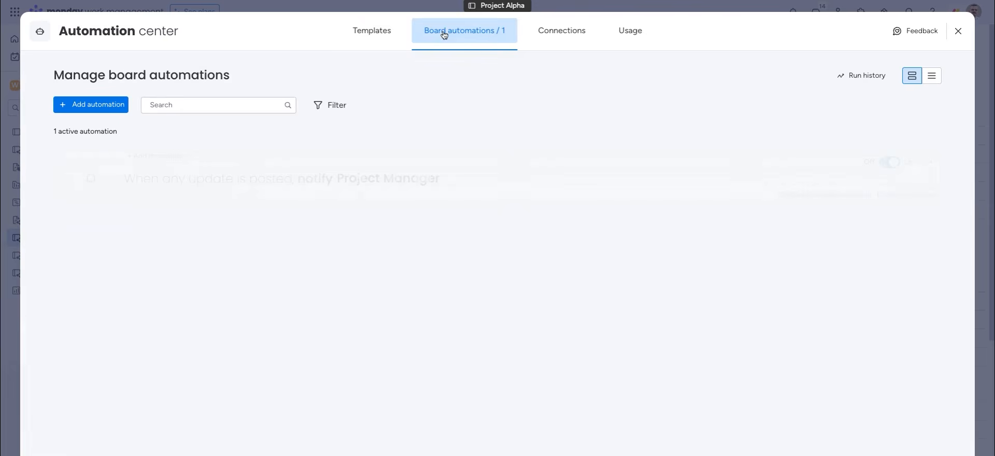
click(81, 107)
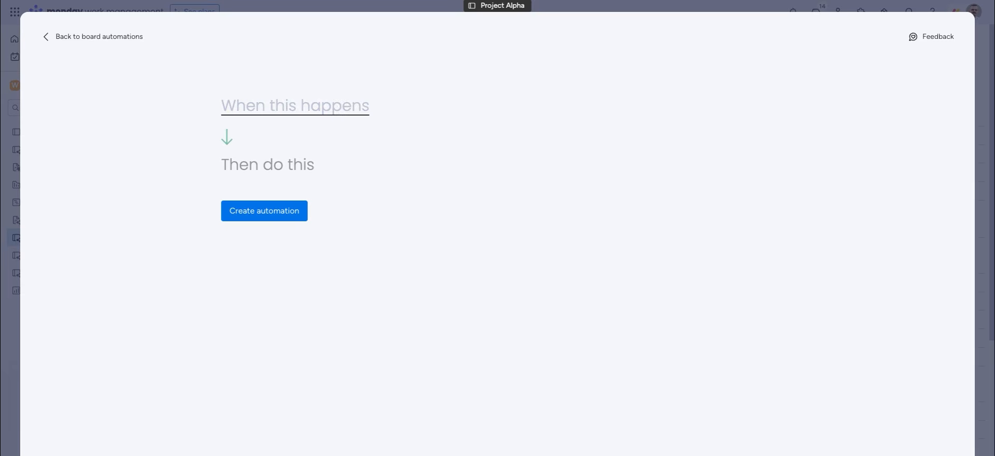
Use a status-change trigger with a notify action, conditioned on items in the Kickoff group
click(253, 107)
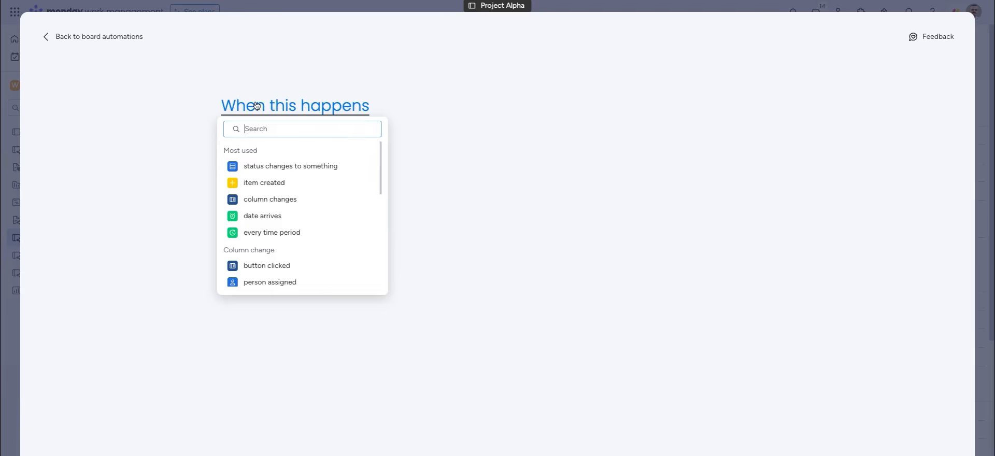
click(256, 164)
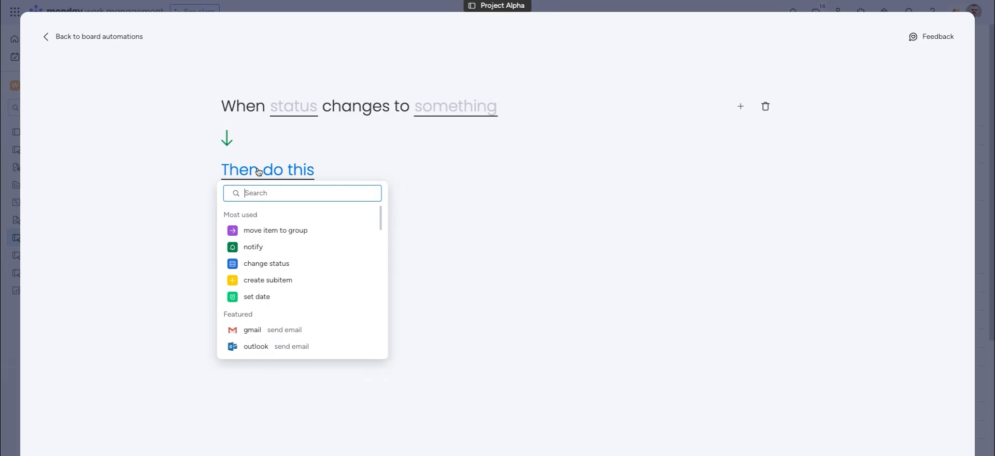
click(265, 247)
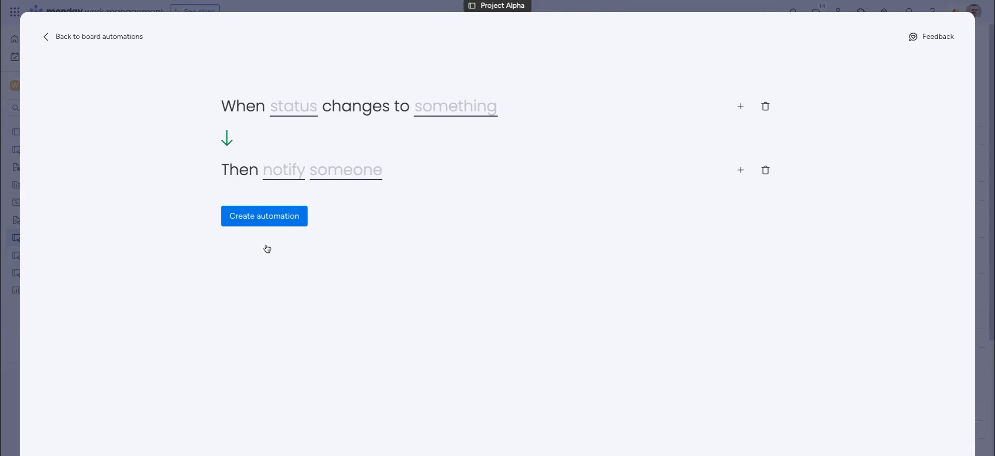
click(741, 109)
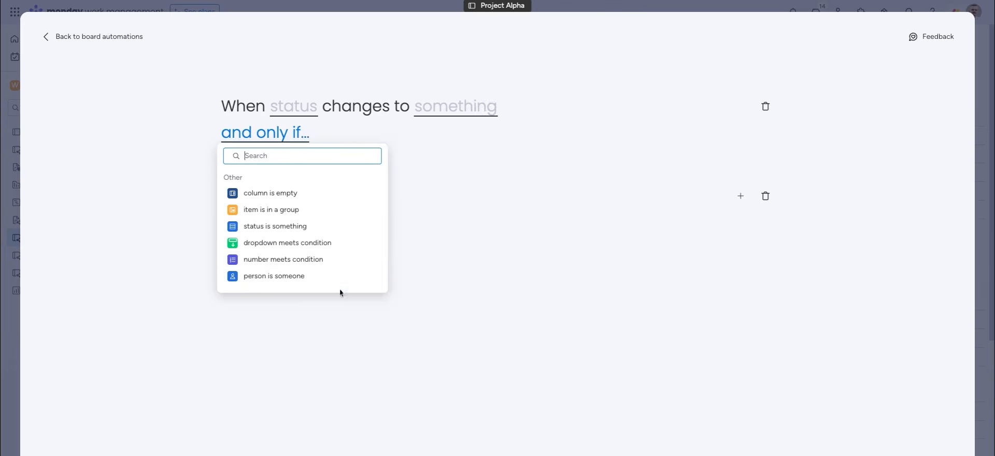
click(311, 217)
click(406, 134)
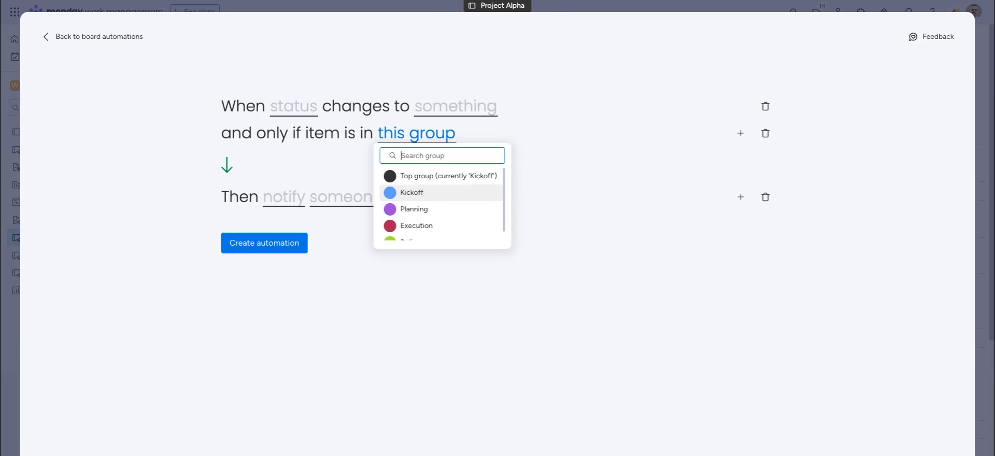
click(411, 195)
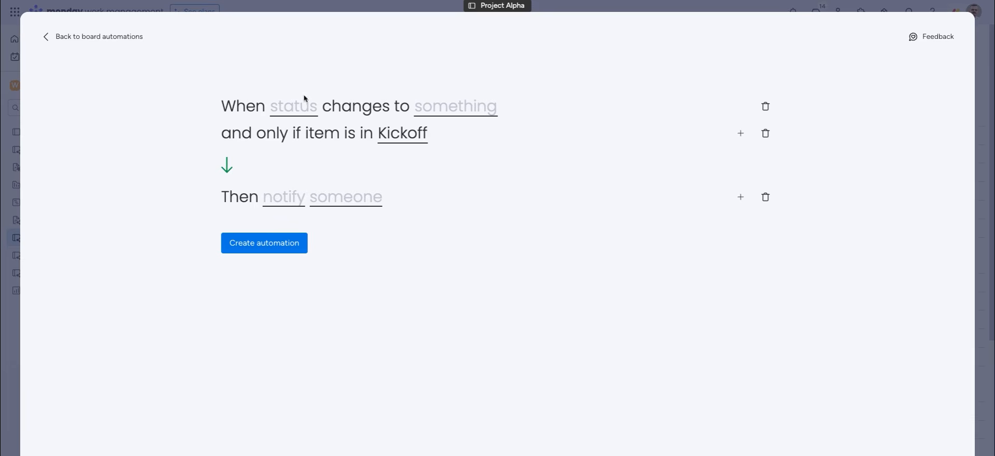
Set the trigger column to Status and the target value to Done
click(303, 111)
click(301, 144)
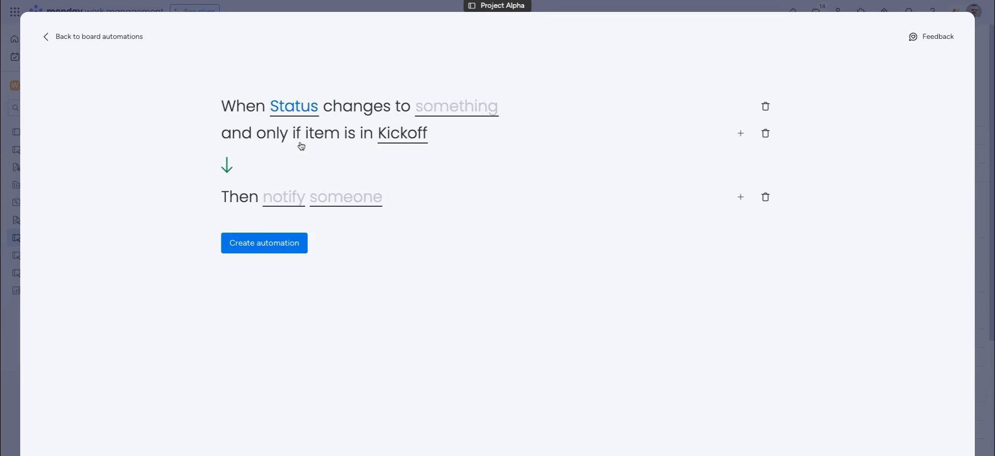
click(445, 110)
click(445, 209)
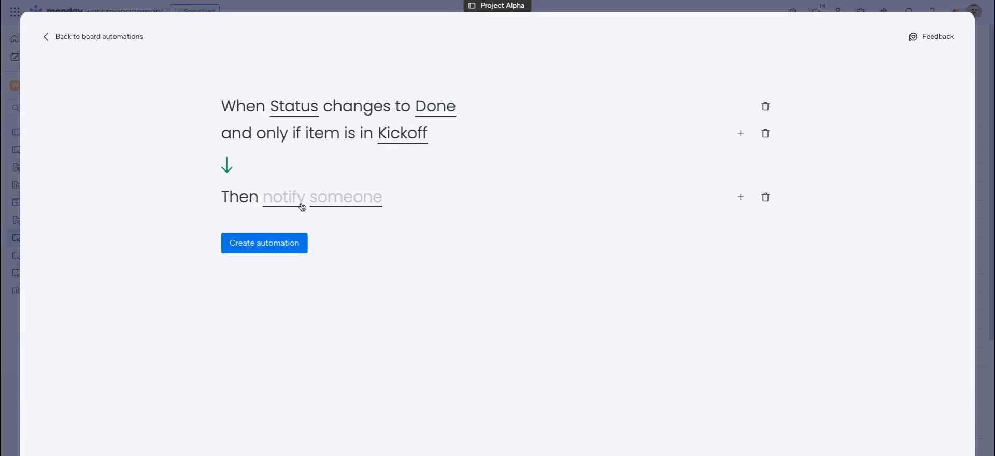
click(278, 203)
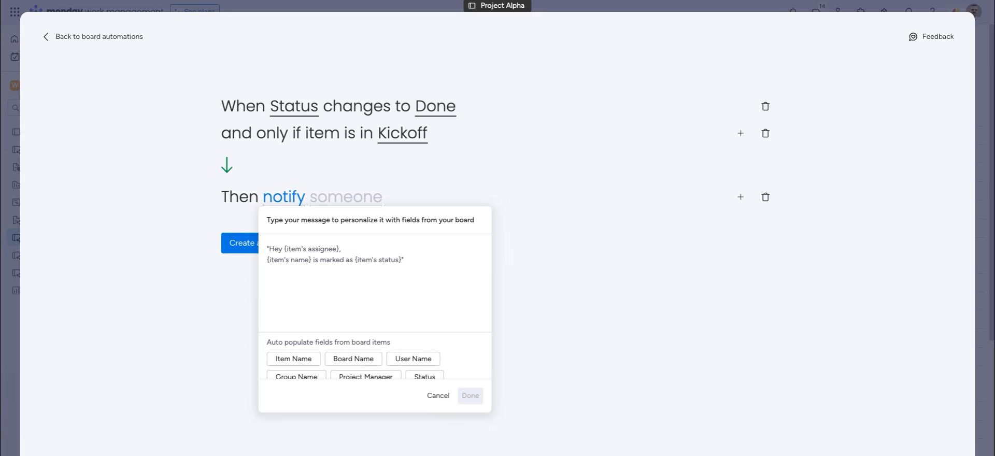
Write the message 'Hey {Project Manager}! {Item Name} has been marked as {Status}.'
text(Hey)
click(348, 377)
text(!)
click(304, 359)
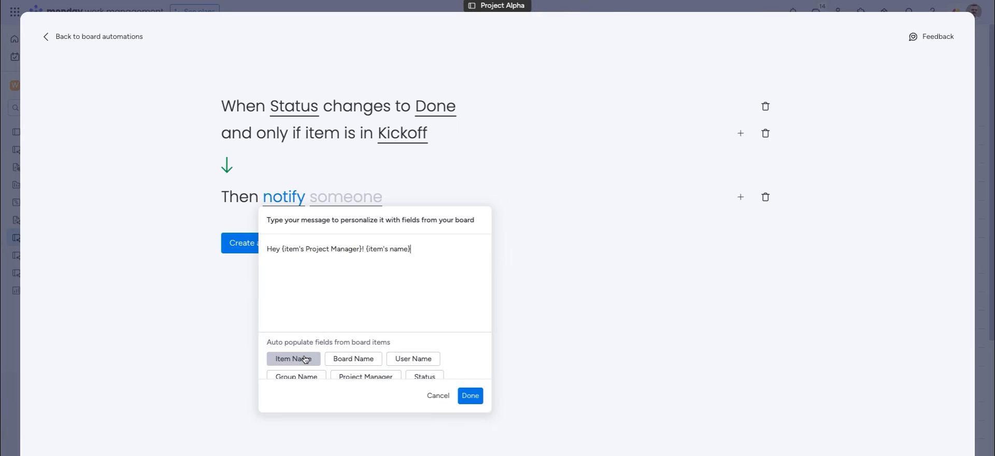
text(has been marked as)
click(424, 376)
text(.)
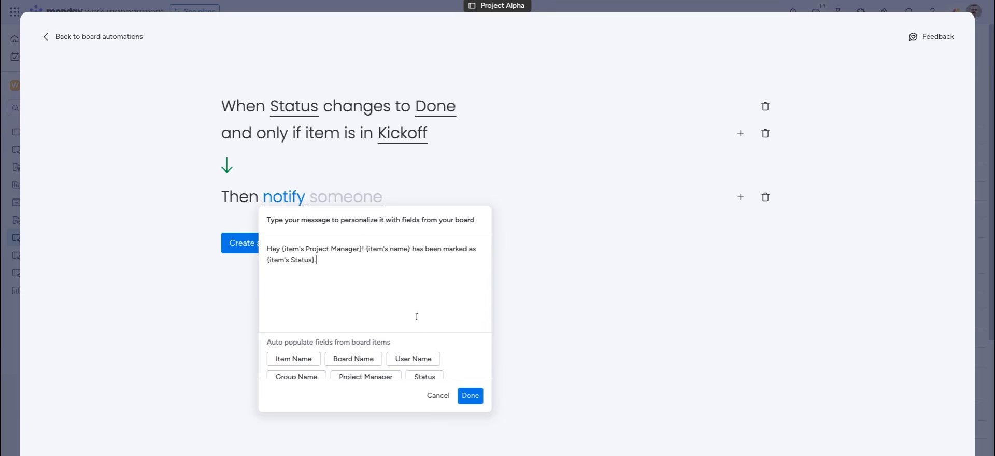
click(470, 395)
Notify the Project Manager people column and create the second automation
click(360, 203)
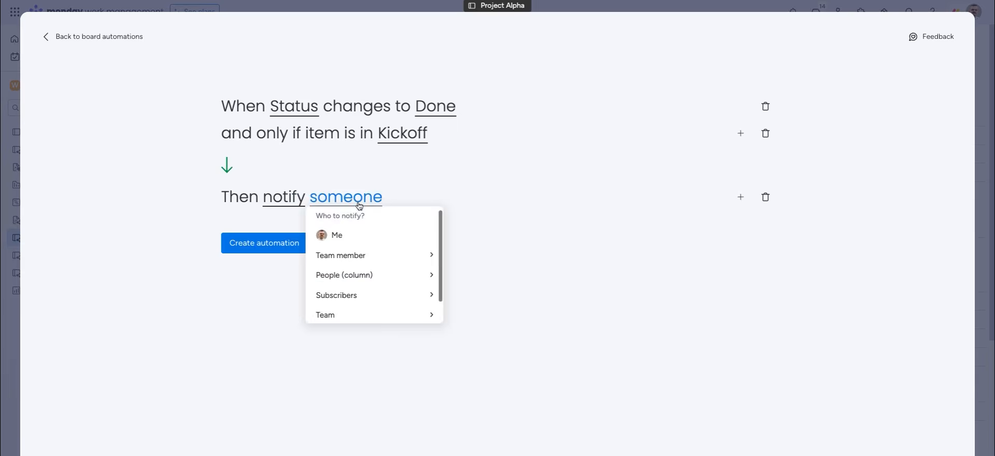
click(357, 275)
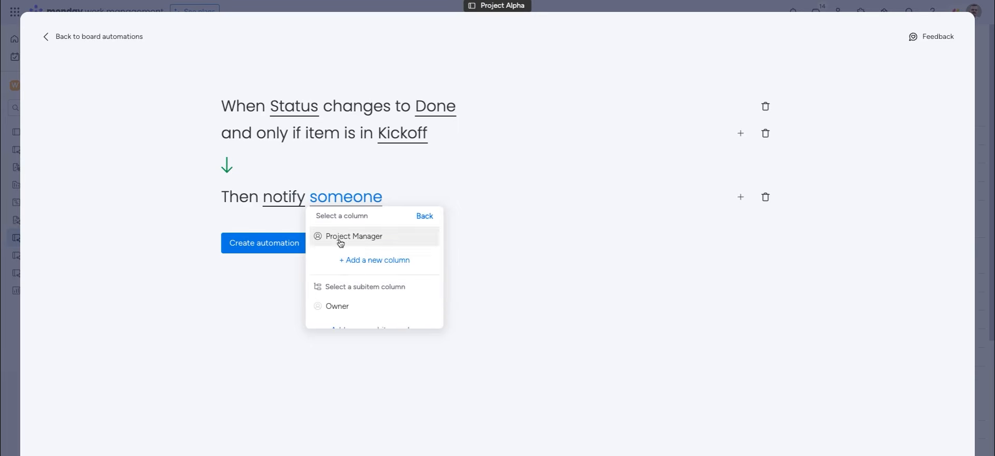
click(340, 239)
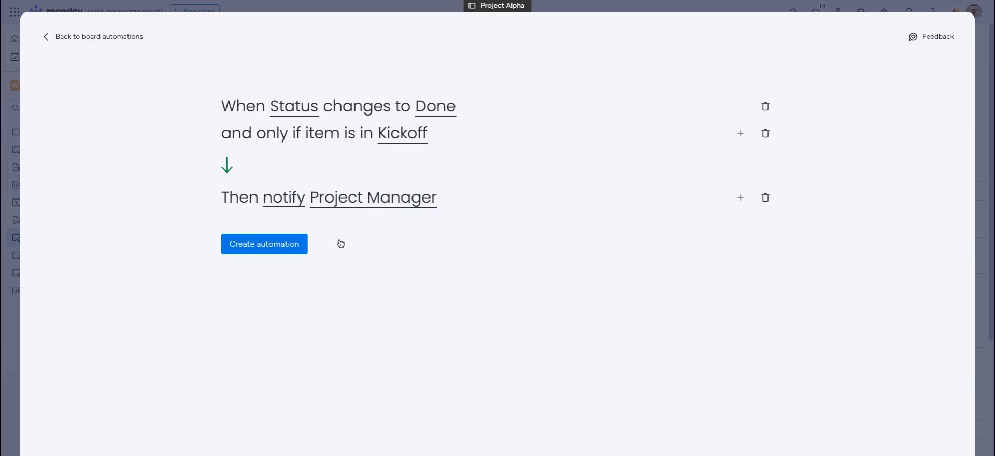
click(260, 244)
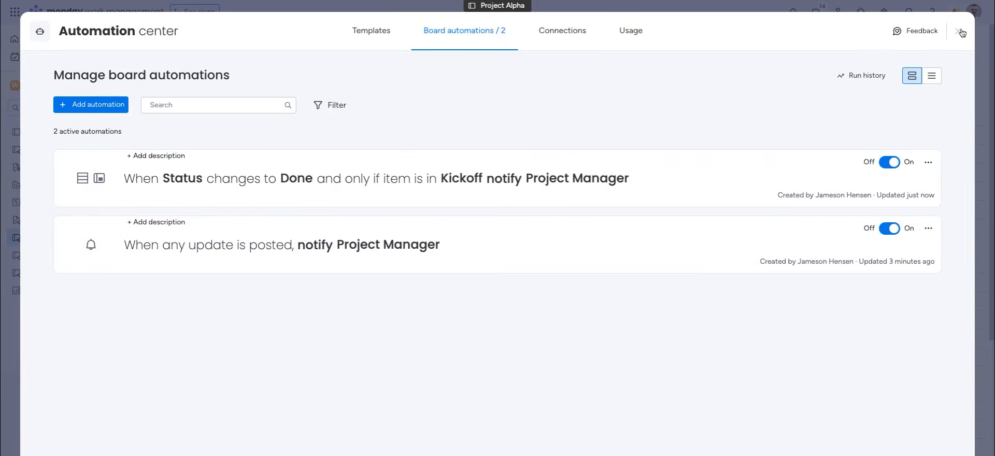
Set Take inventory of resources to Done and check the resulting alert in notifications
click(958, 30)
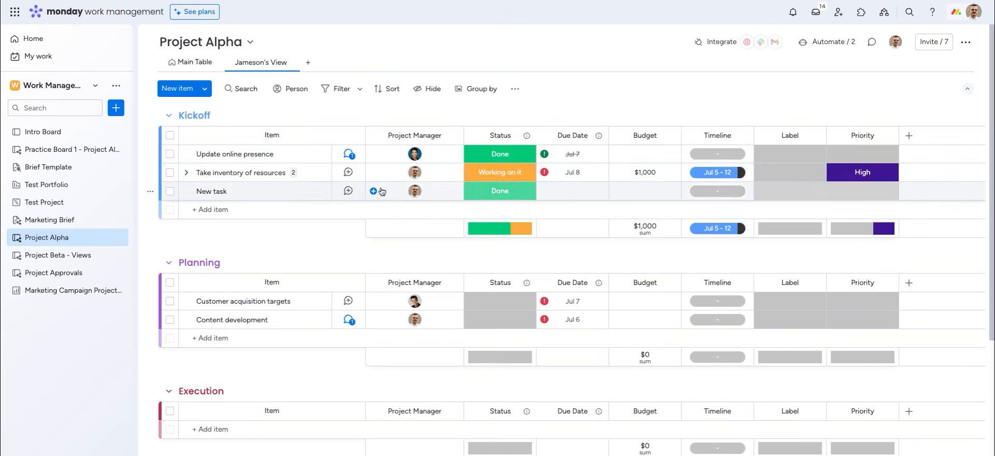
click(479, 175)
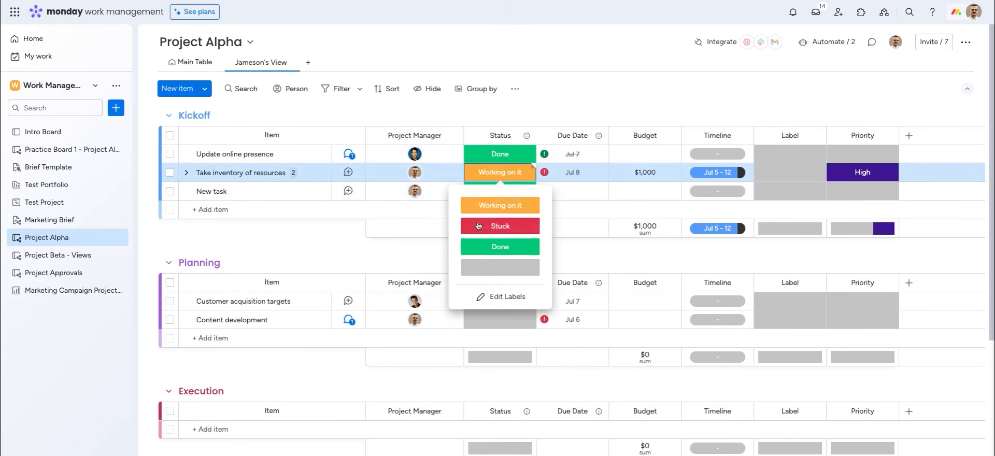
click(484, 244)
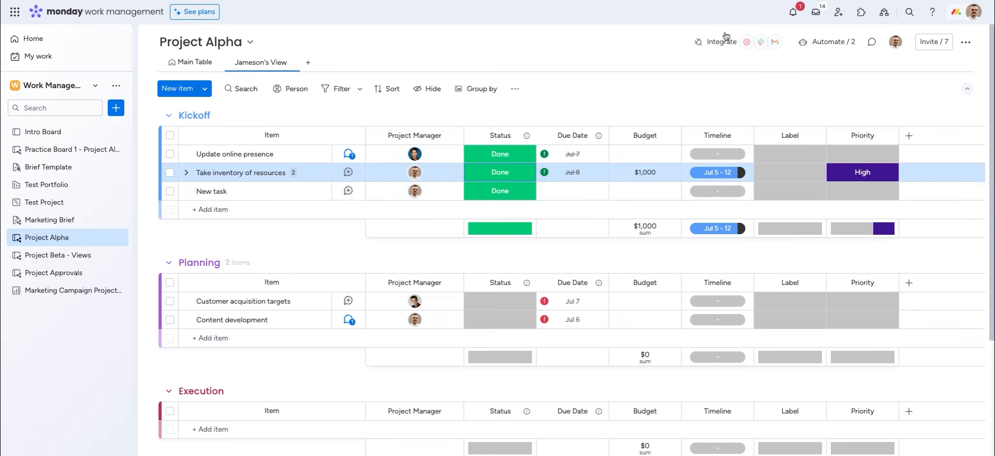
click(795, 17)
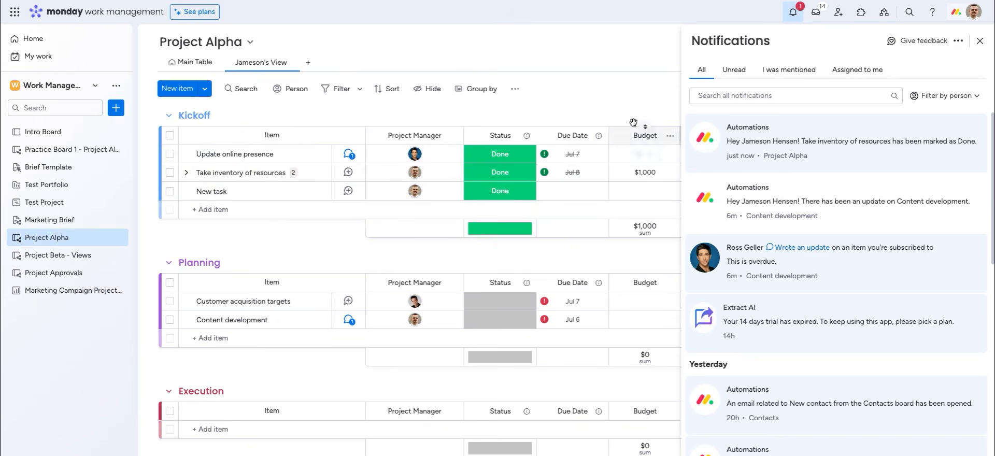
click(630, 102)
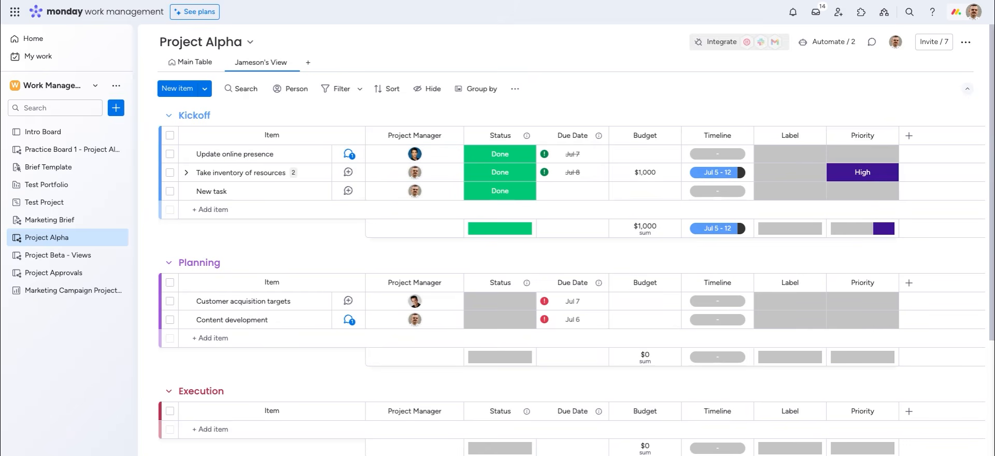
Check the Automation center and Workflow center, then switch from Project Alpha to the Test Portfolio board
click(725, 47)
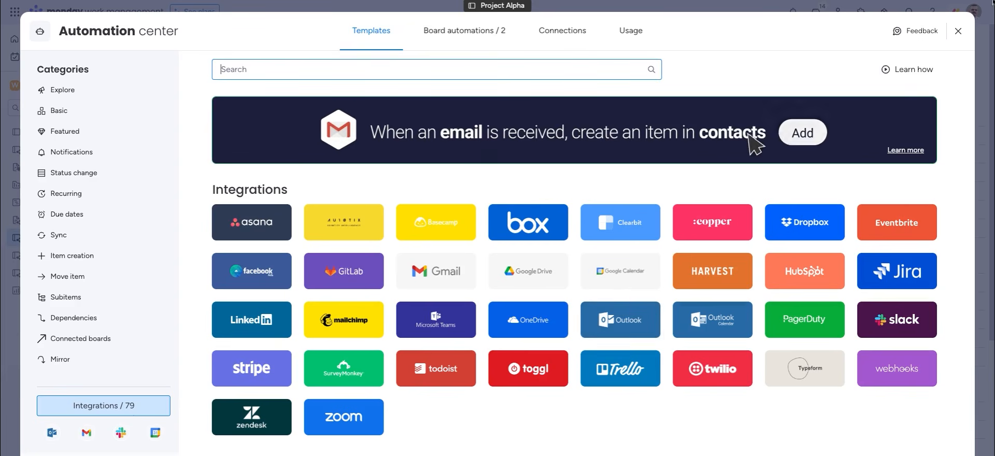
click(958, 31)
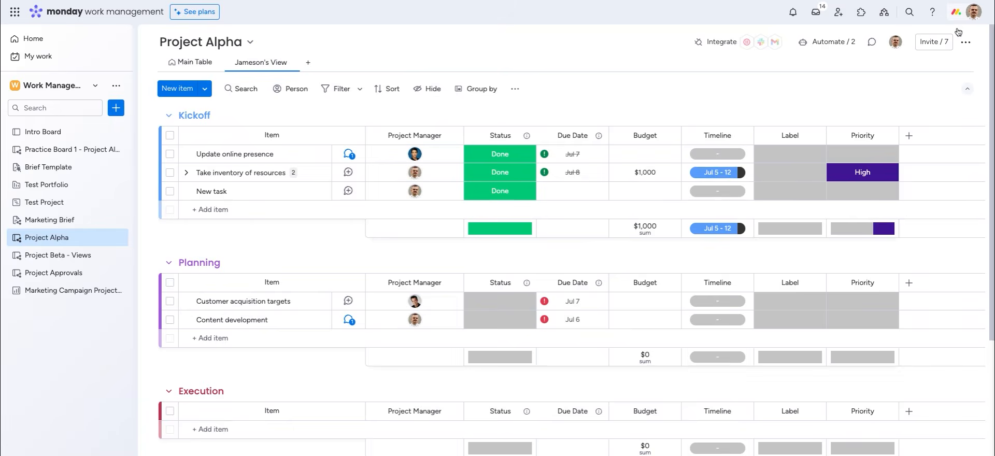
click(885, 16)
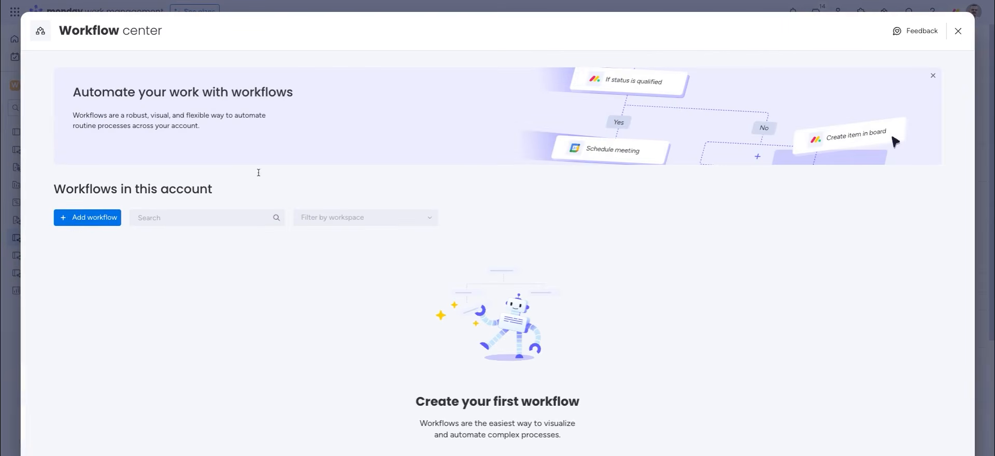
click(959, 32)
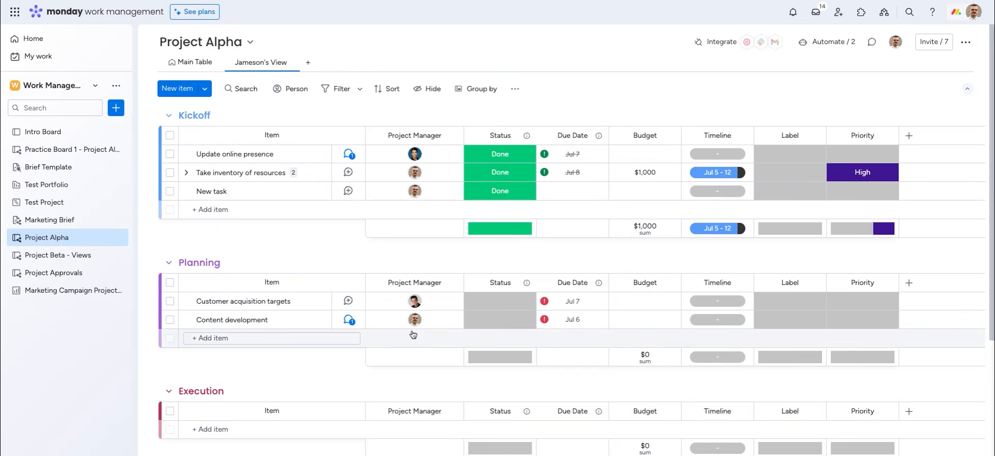
click(40, 186)
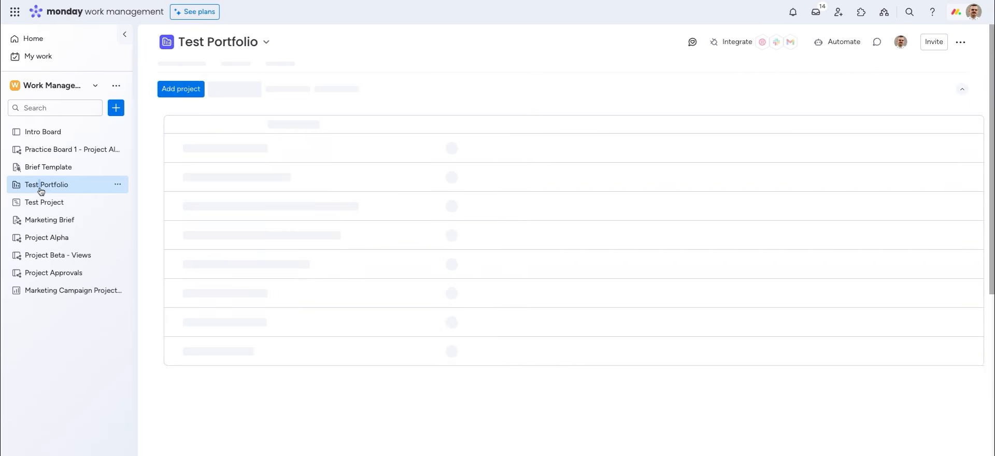
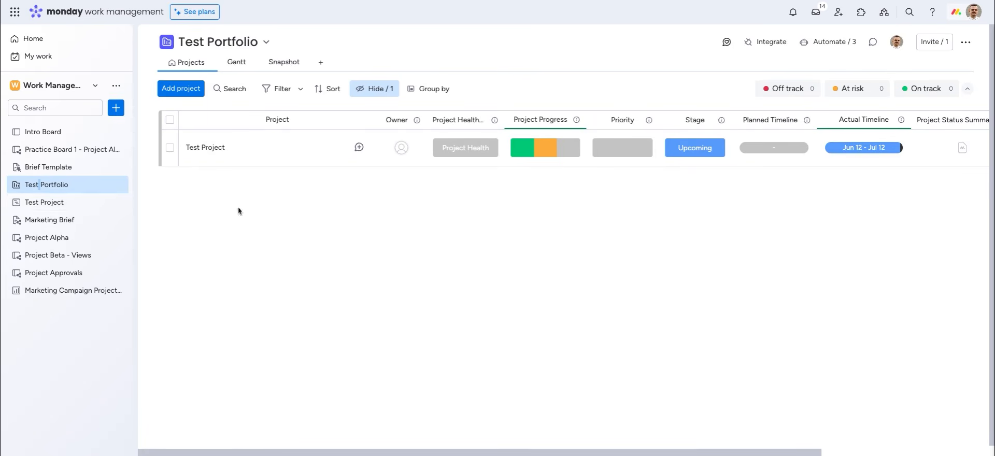
Glance at Test Project and Test Portfolio, then open Project Alpha with its Kickoff, Planning and Execution groups
click(34, 206)
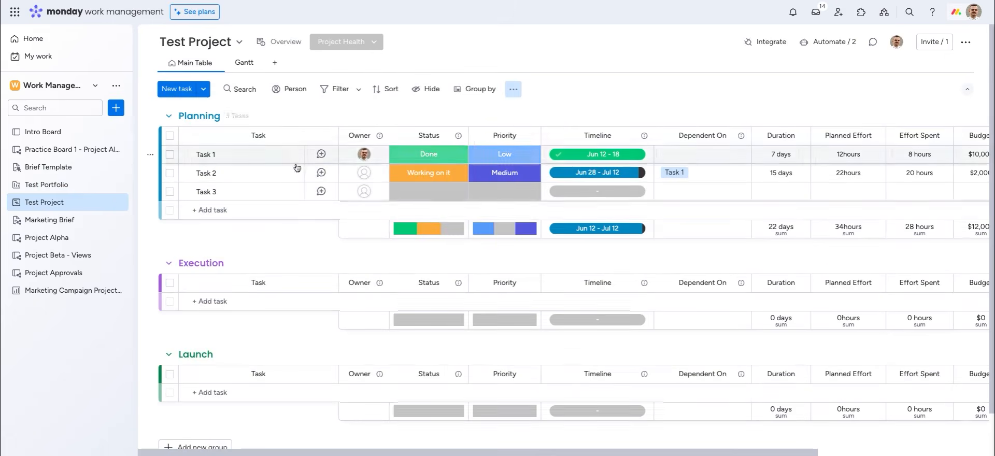
click(63, 187)
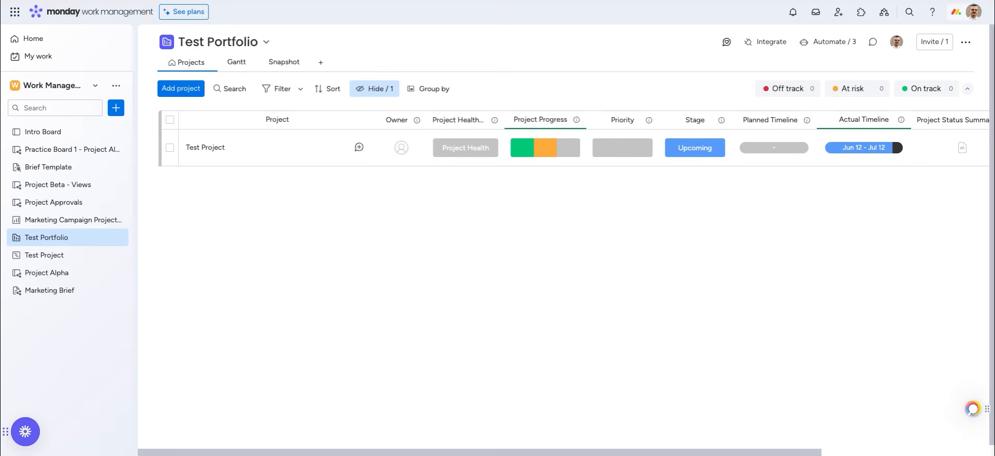
click(47, 273)
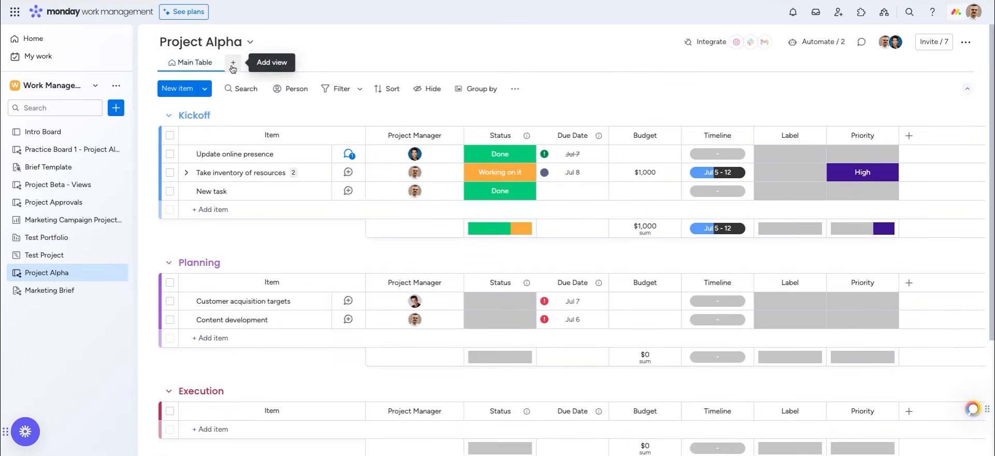
Add a blank view to Project Alpha, cancel a new dashboard, then open Marketing Campaign Projects Overview
click(232, 65)
click(248, 219)
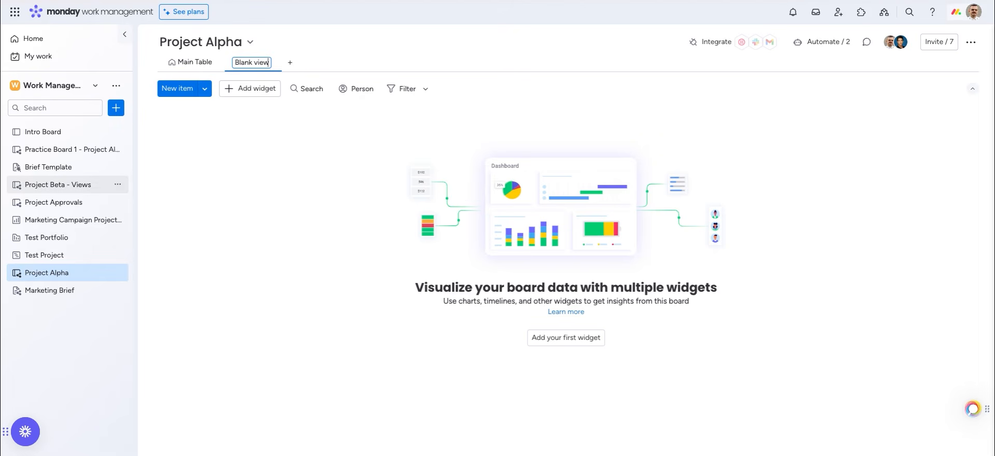
click(114, 108)
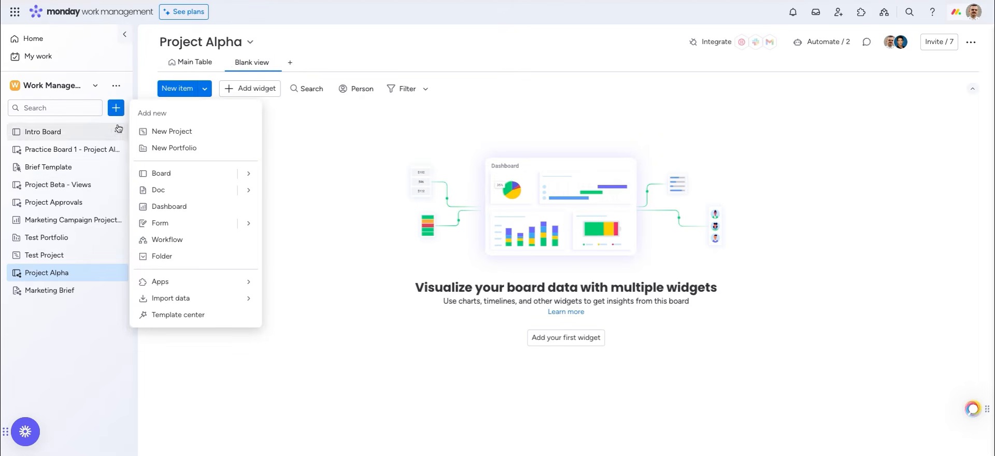
click(152, 208)
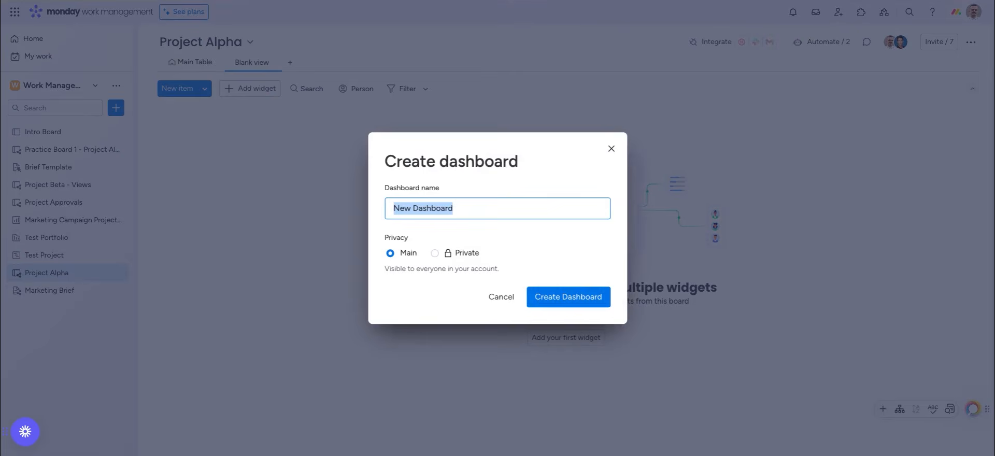
click(611, 148)
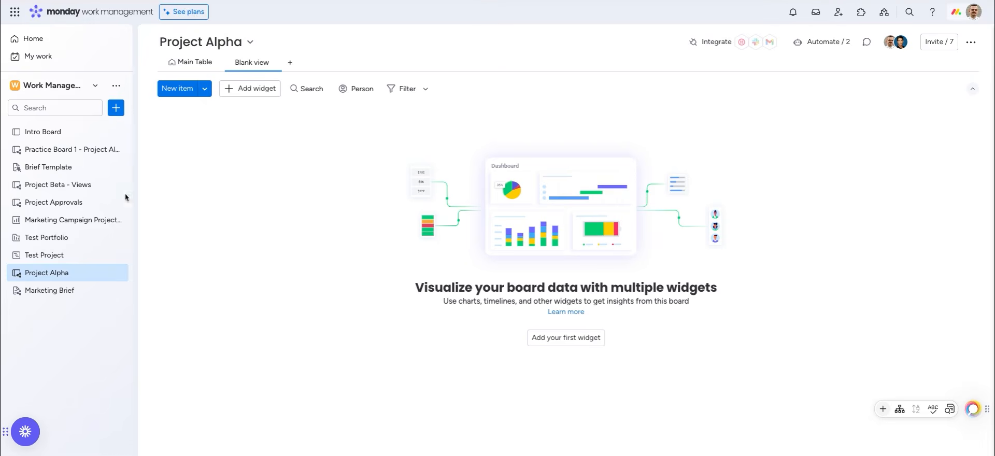
click(81, 222)
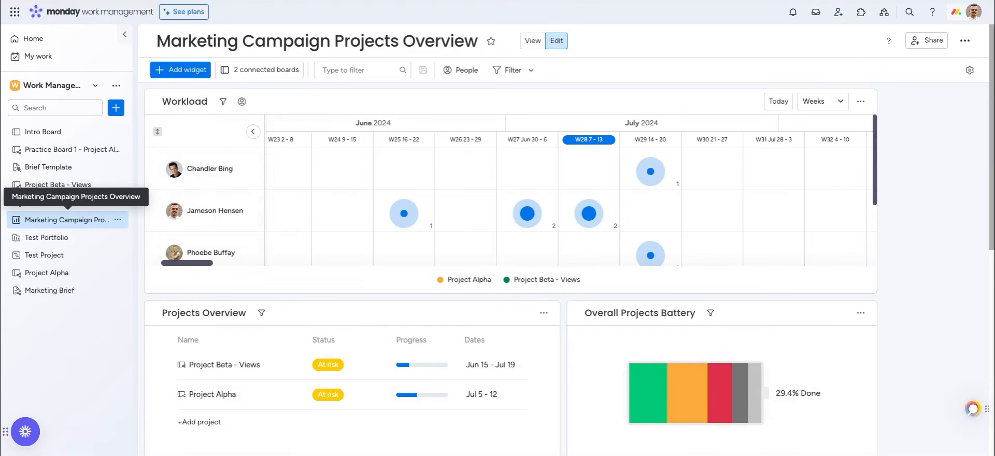
click(246, 72)
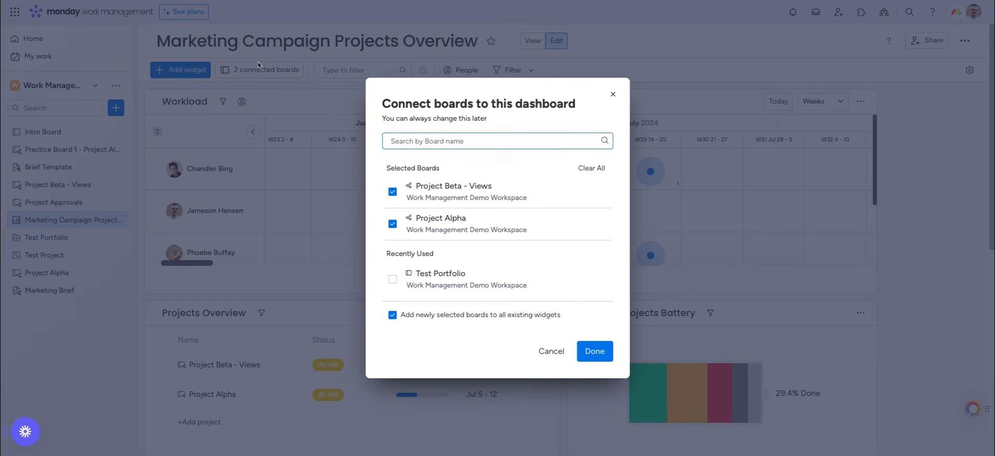
click(254, 74)
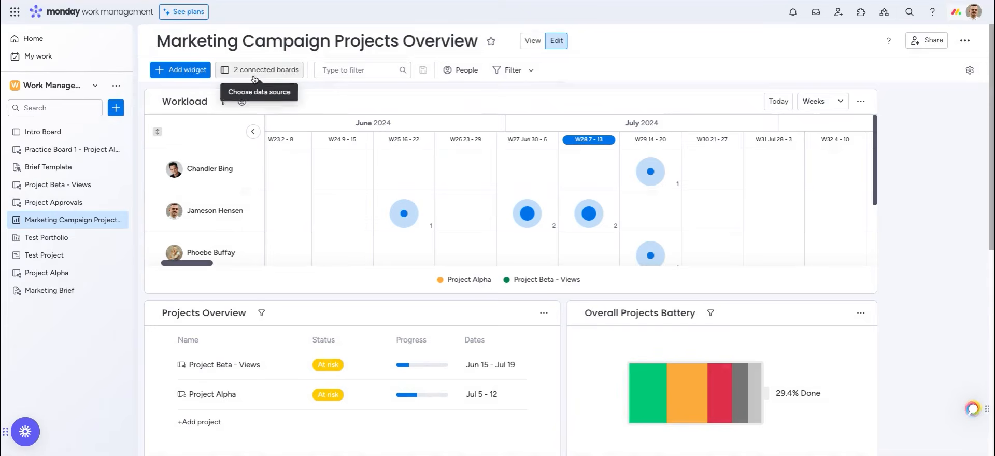
click(254, 75)
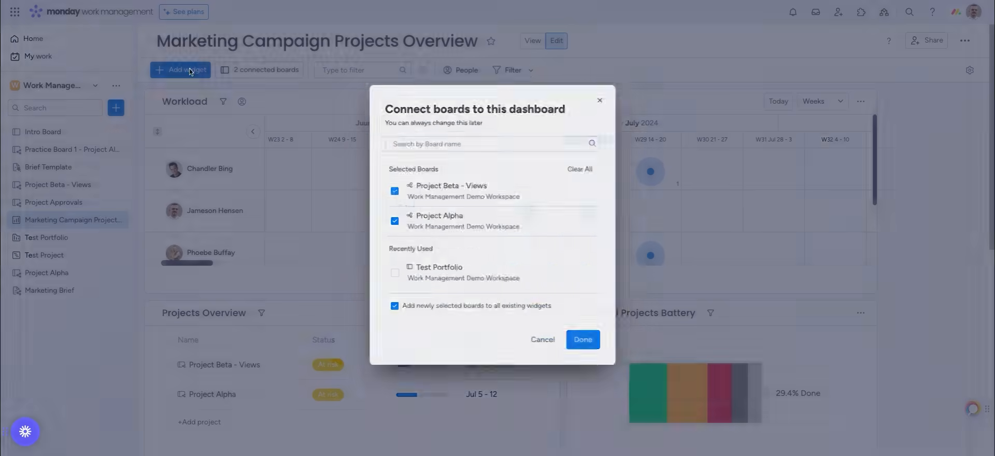
click(188, 68)
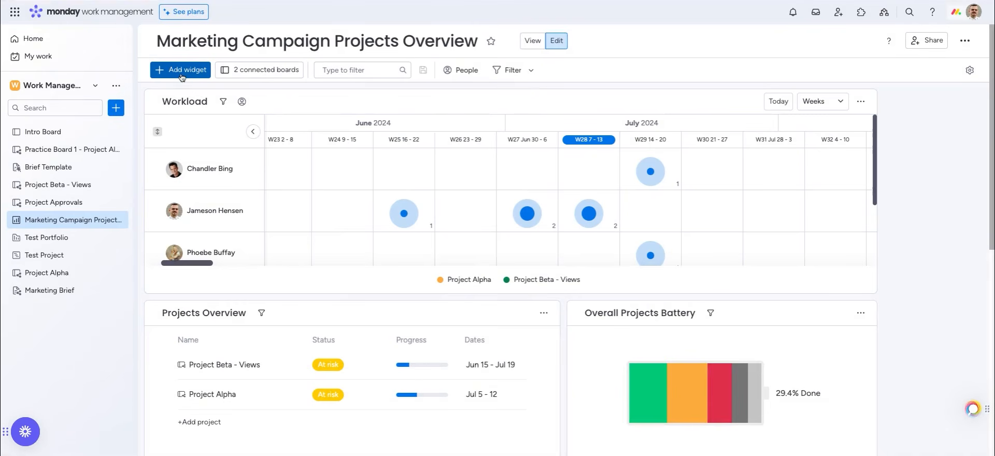
click(182, 71)
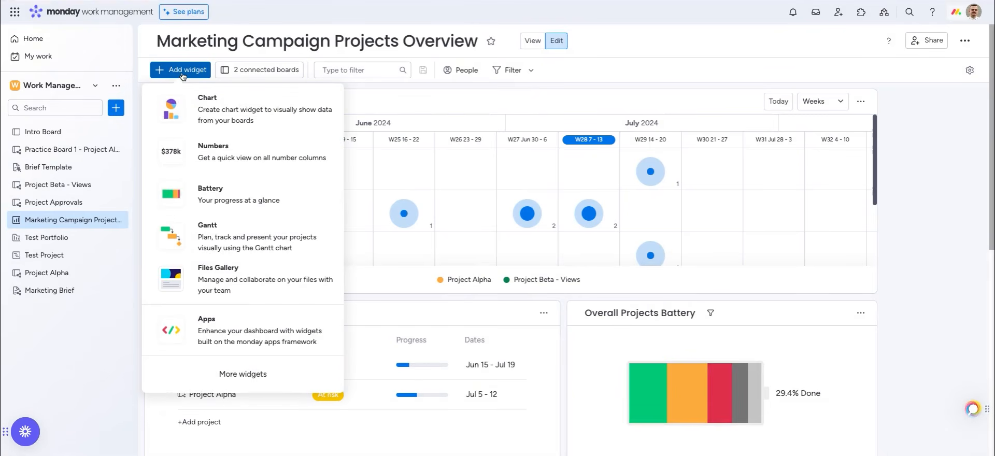
click(182, 72)
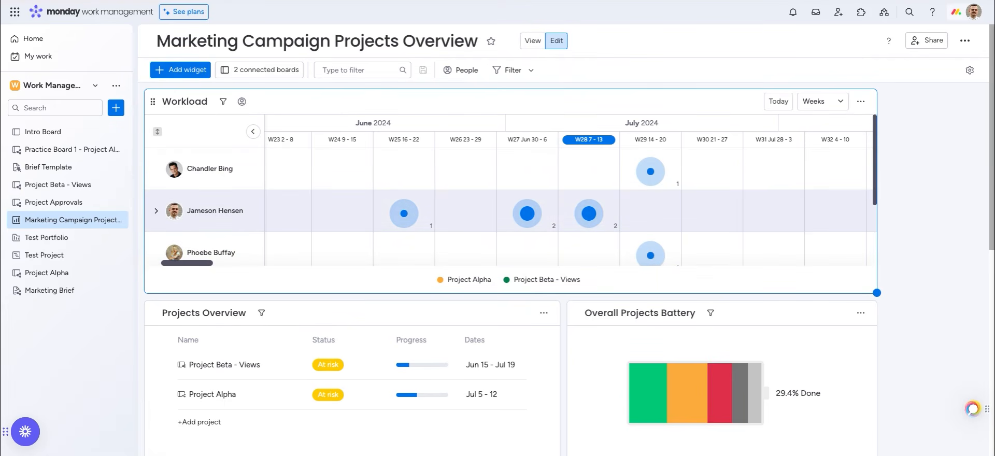
scroll(325, 313, down, 1)
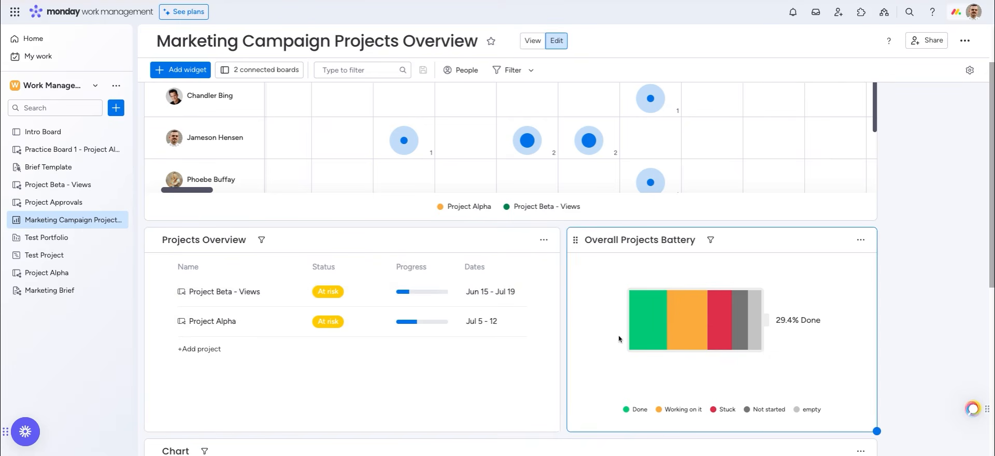
scroll(619, 339, down, 1)
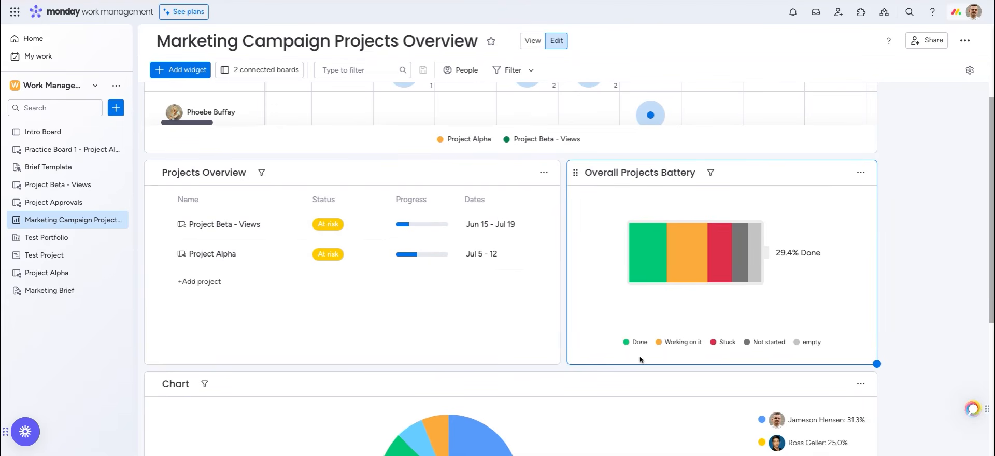
mouse_move(639, 349)
scroll(682, 329, down, 4)
scroll(682, 329, down, 1)
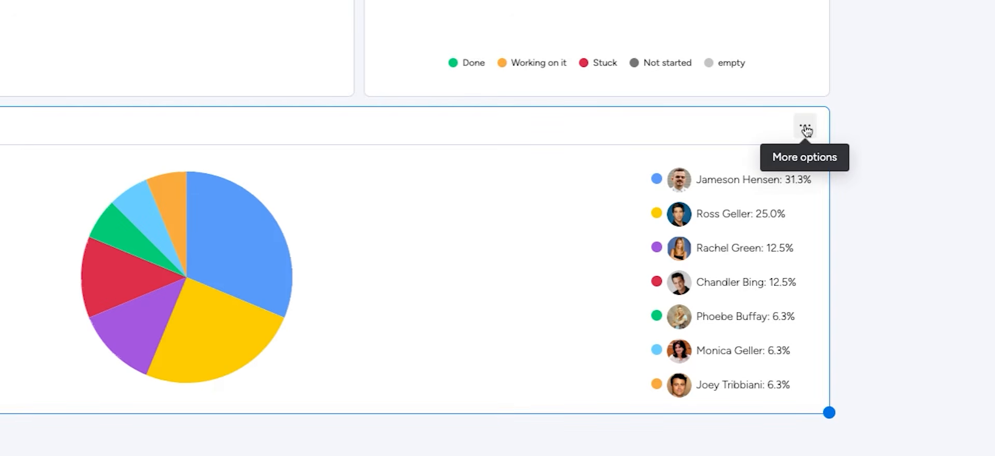
Try the chart widget as bar, line, stacked bar and bubble charts, ending back on pie
click(806, 130)
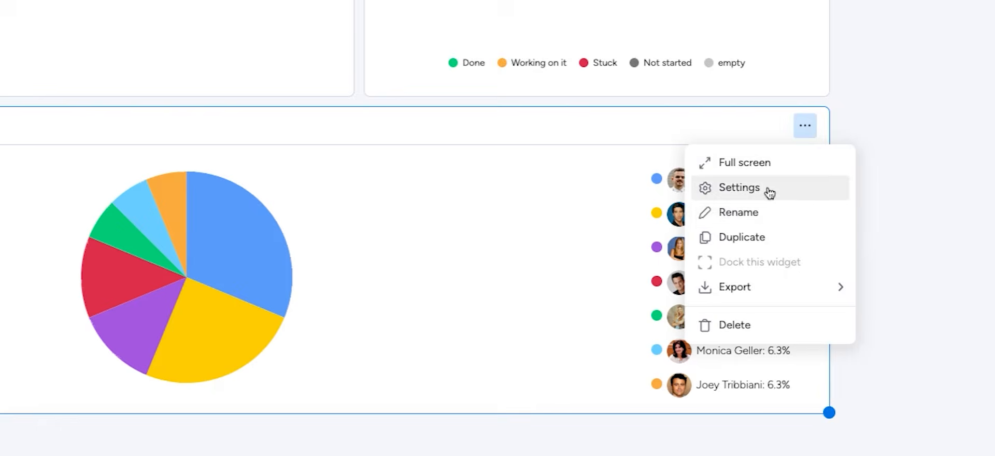
click(767, 192)
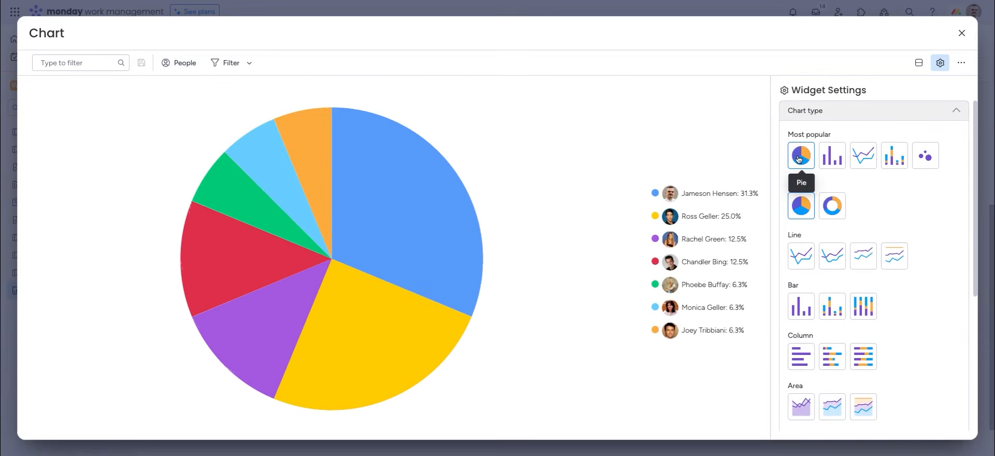
click(829, 162)
click(864, 157)
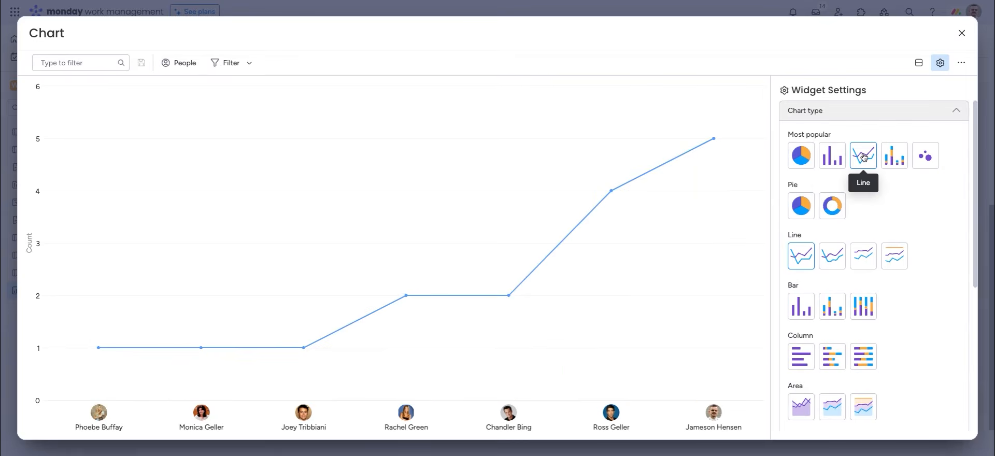
click(893, 156)
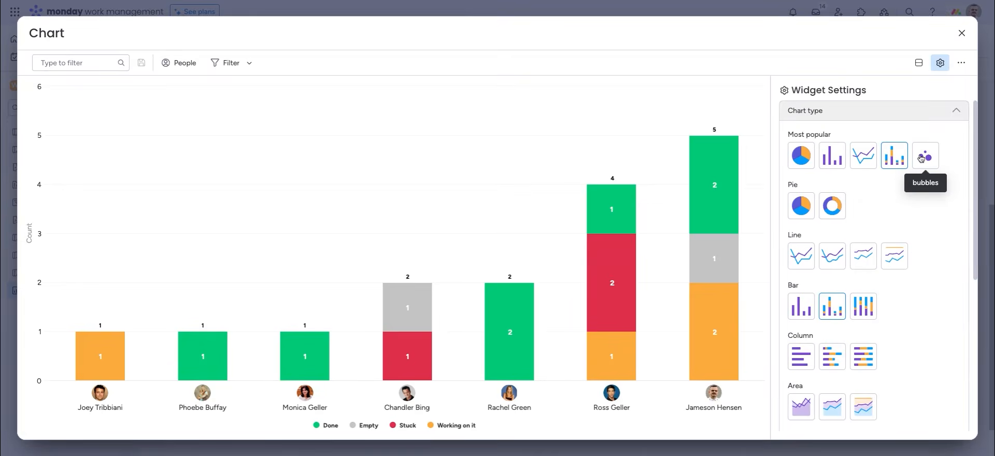
click(917, 157)
click(802, 165)
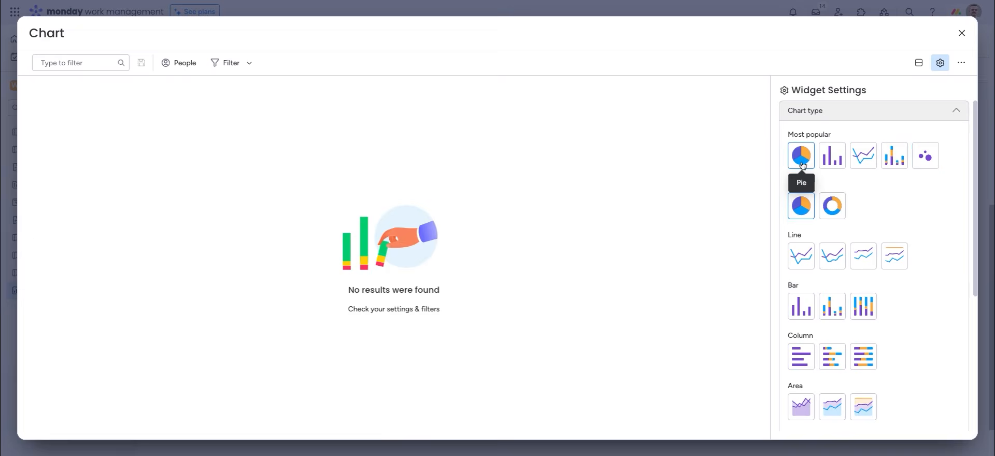
Review the chart's Labels and Values settings, comparing all-boards and per-board value columns
scroll(862, 252, down, 5)
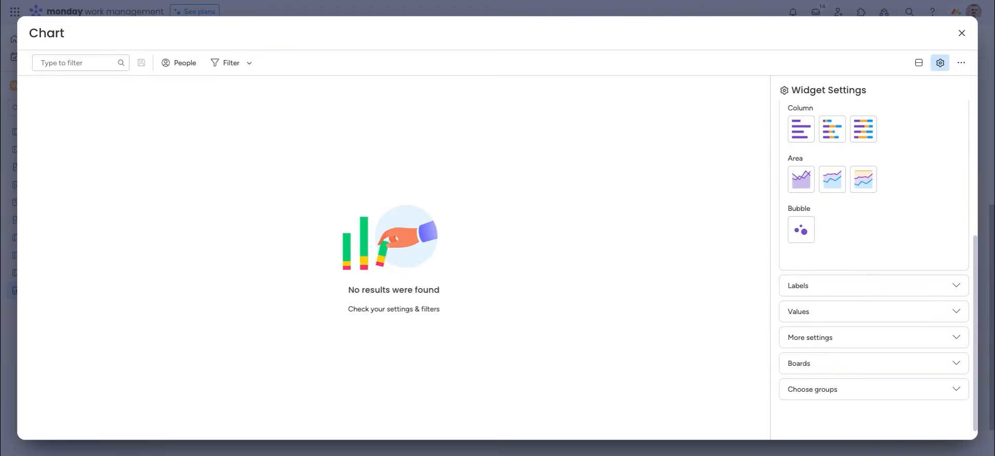
click(833, 285)
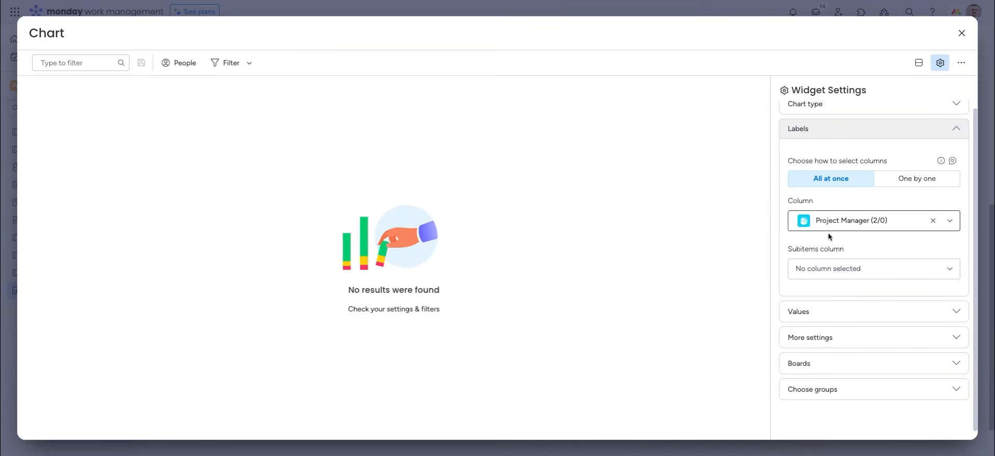
click(818, 312)
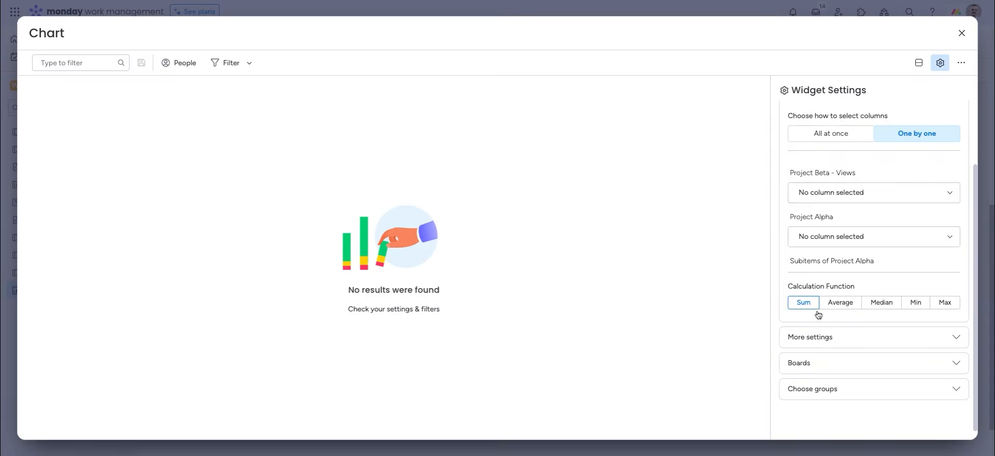
click(815, 134)
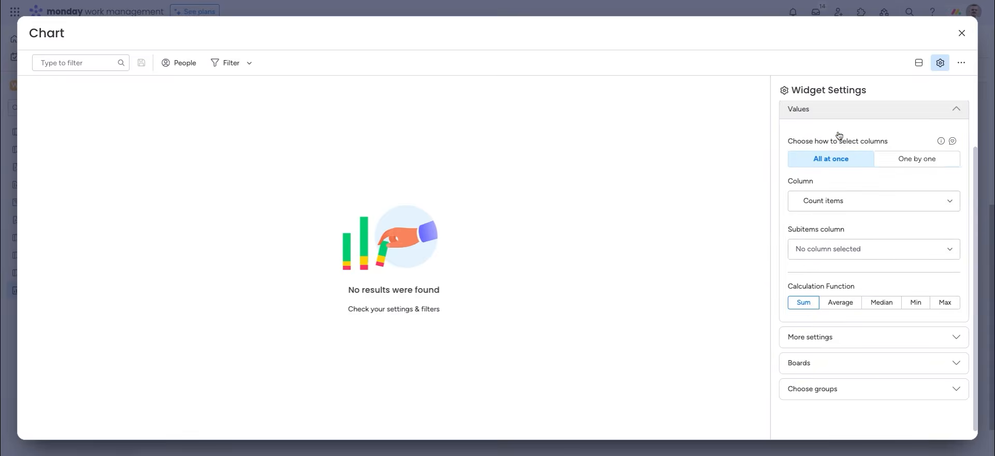
click(902, 165)
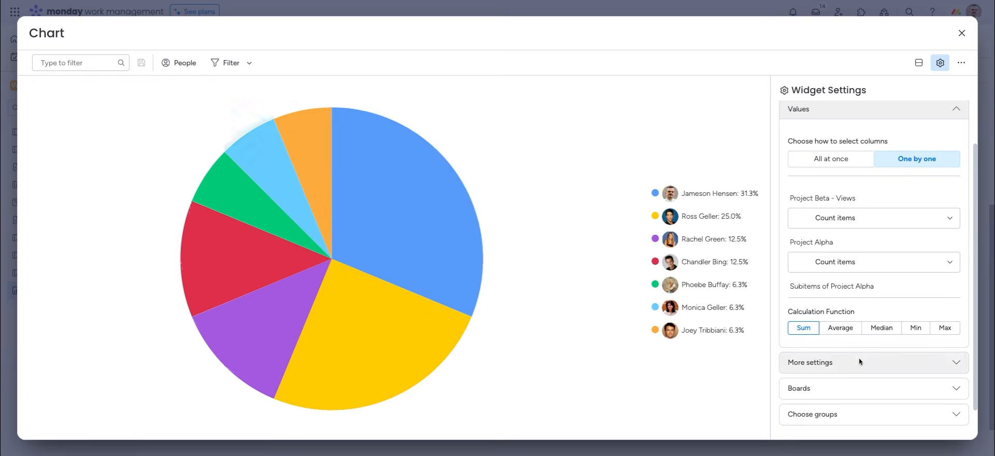
Toggle the display between numbers and percentages, keeping %, and review the included boards and groups
scroll(850, 384, down, 1)
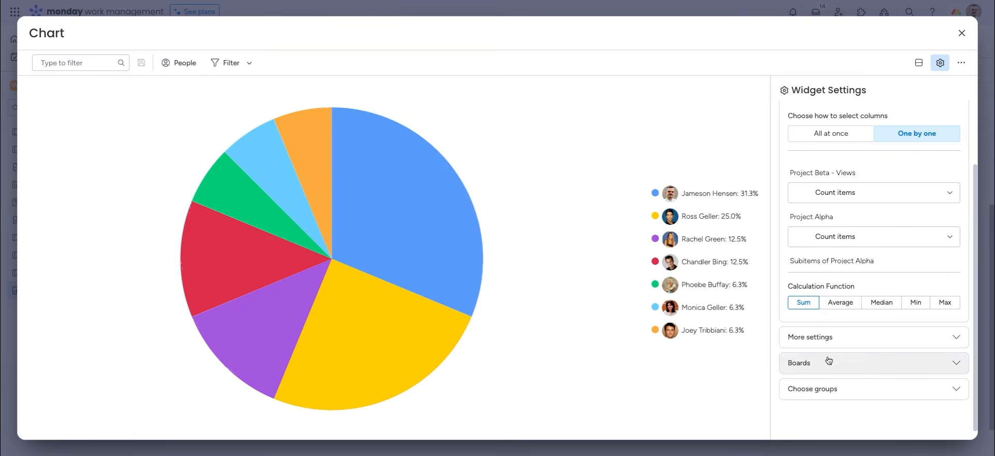
click(824, 339)
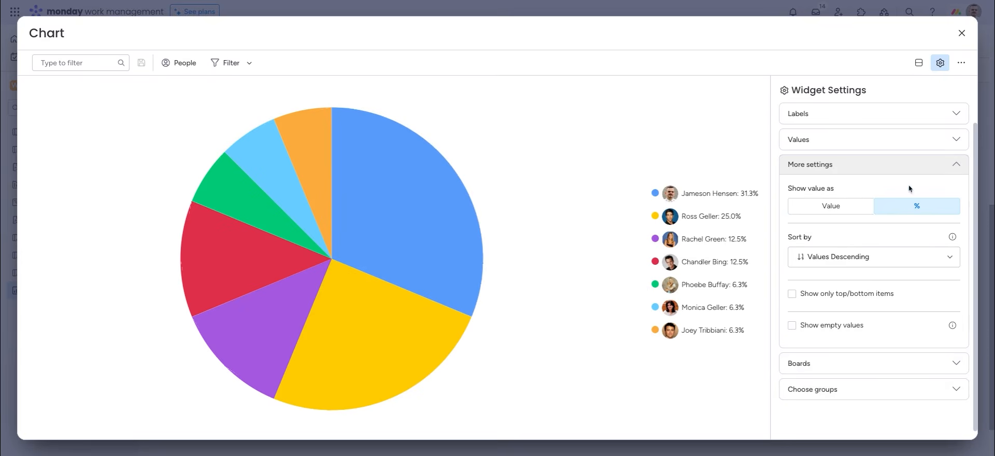
click(827, 207)
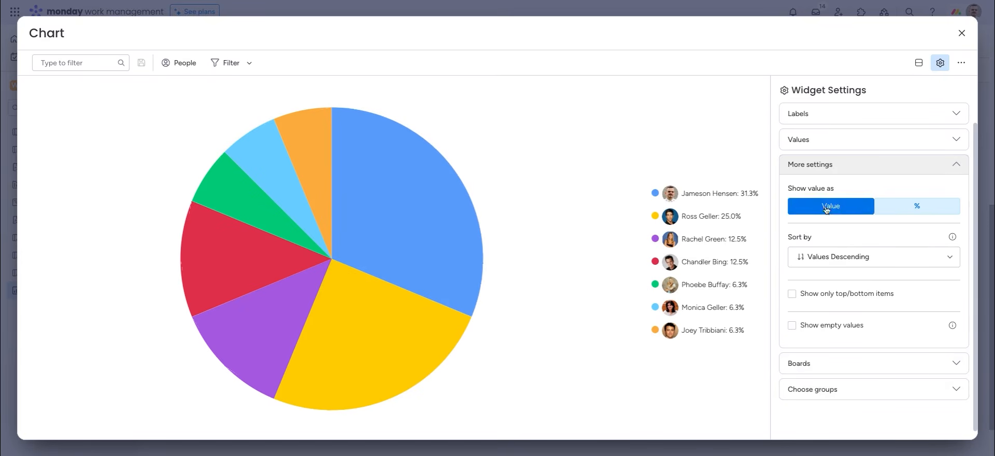
click(917, 206)
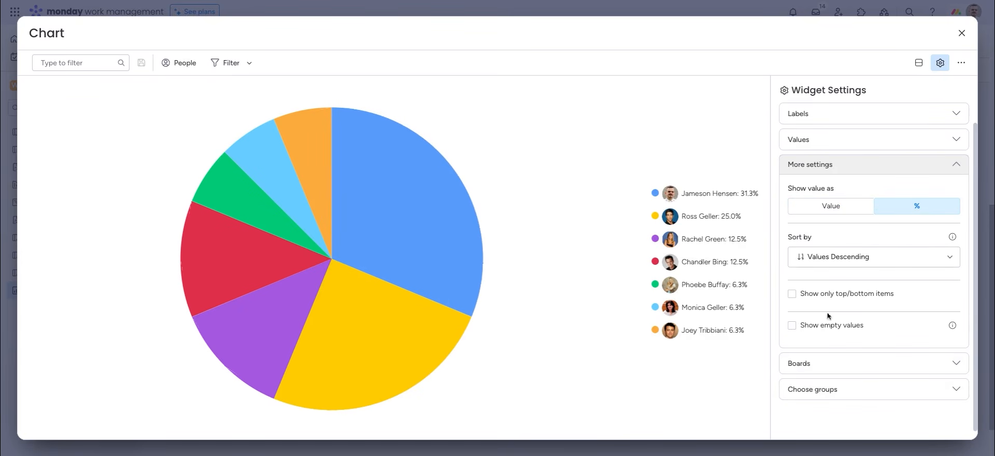
click(820, 364)
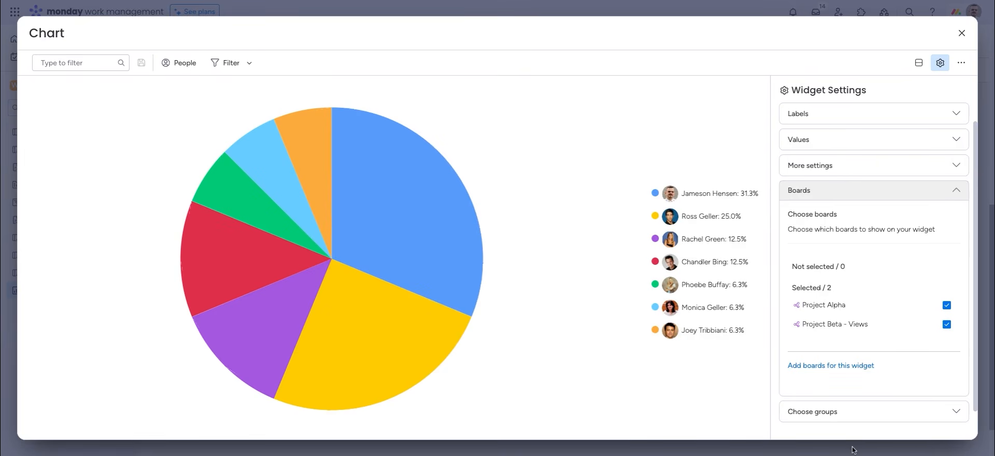
click(836, 413)
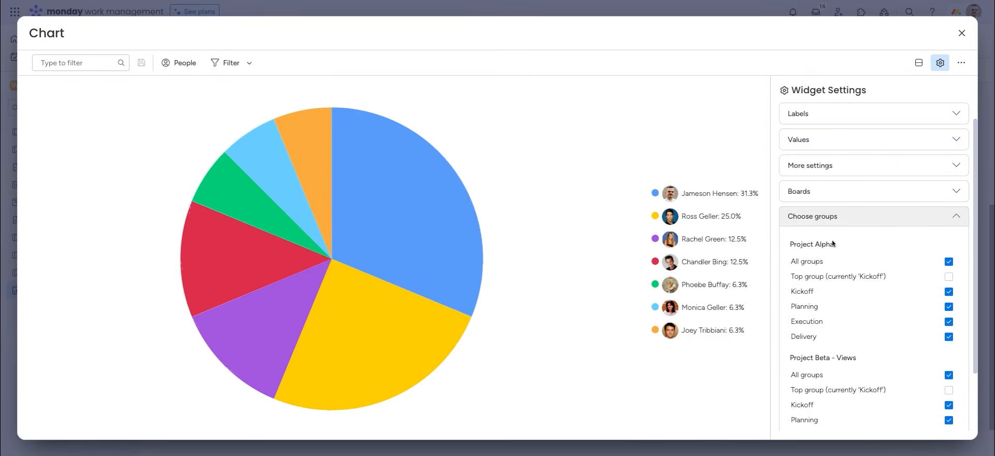
scroll(789, 335, down, 2)
scroll(798, 311, up, 4)
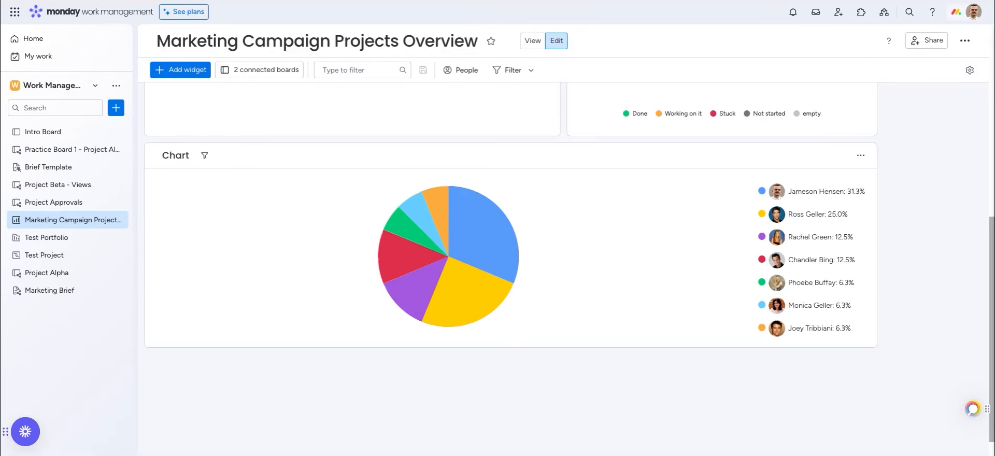
Browse all workspaces and open the Work Management Demo workspace page
click(95, 88)
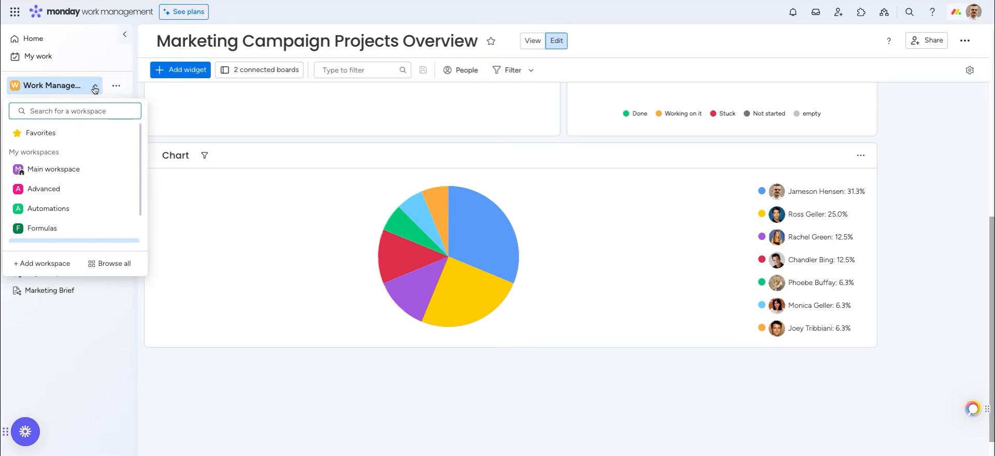
click(109, 265)
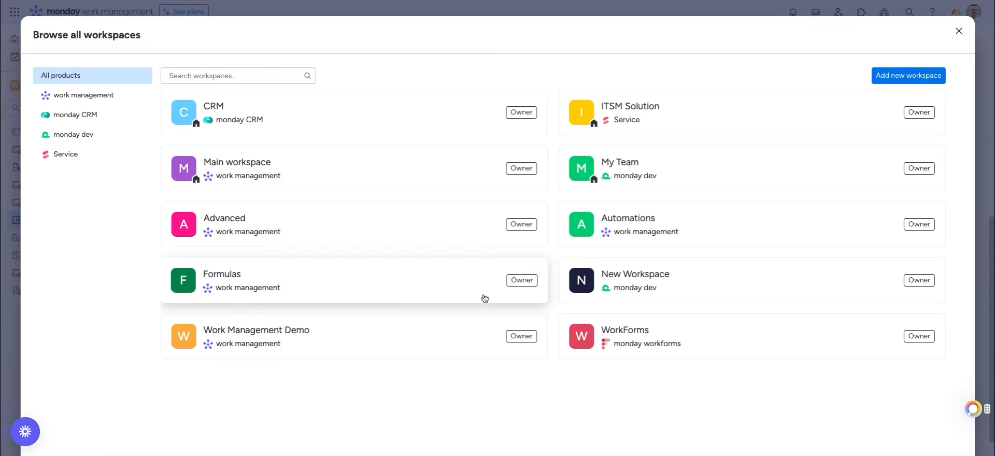
click(418, 344)
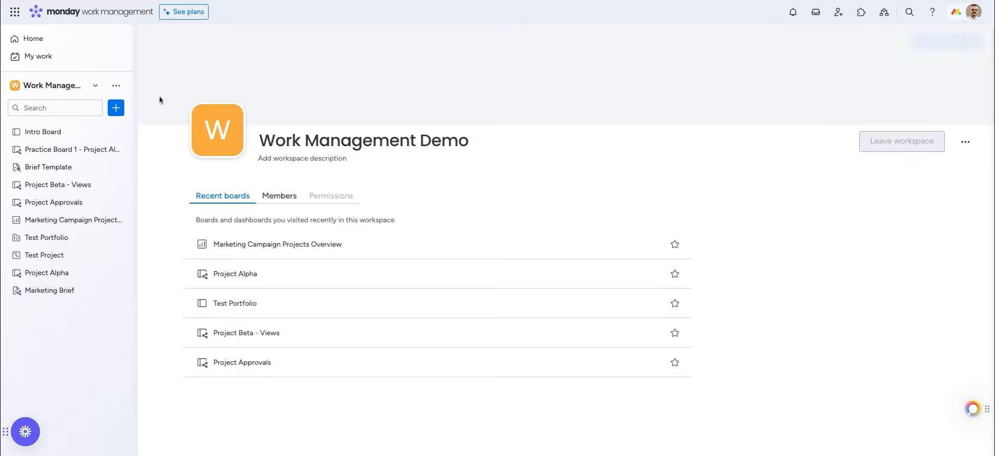
Create a folder holding Project Alpha, Project Beta - Views, Project Approvals and the campaign dashboard
click(116, 109)
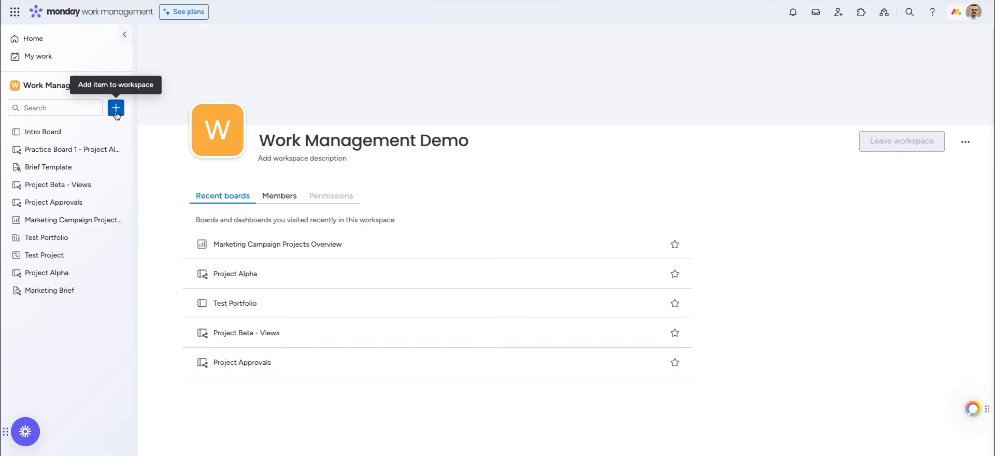
click(150, 257)
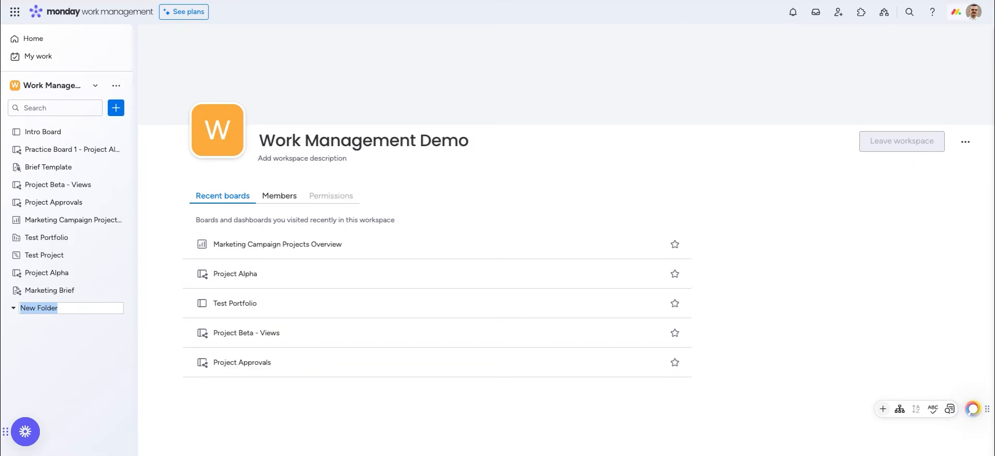
drag(31, 271, 55, 314)
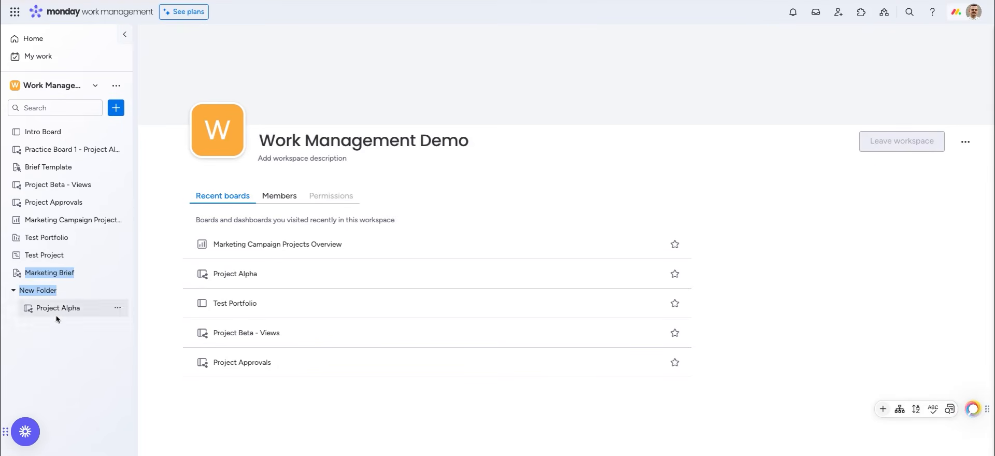
drag(30, 190, 55, 319)
drag(41, 187, 59, 320)
drag(61, 183, 62, 310)
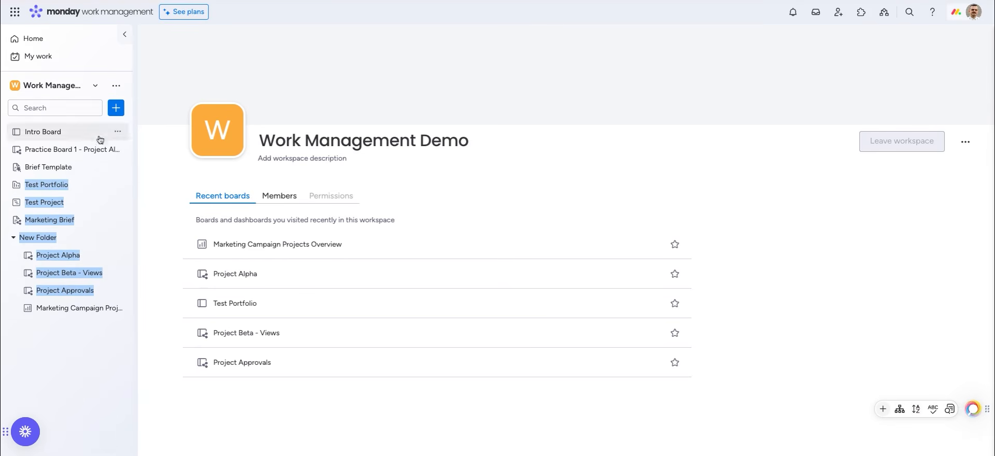
Add a second folder and nest it inside the first one
click(117, 108)
click(151, 258)
drag(10, 327, 40, 331)
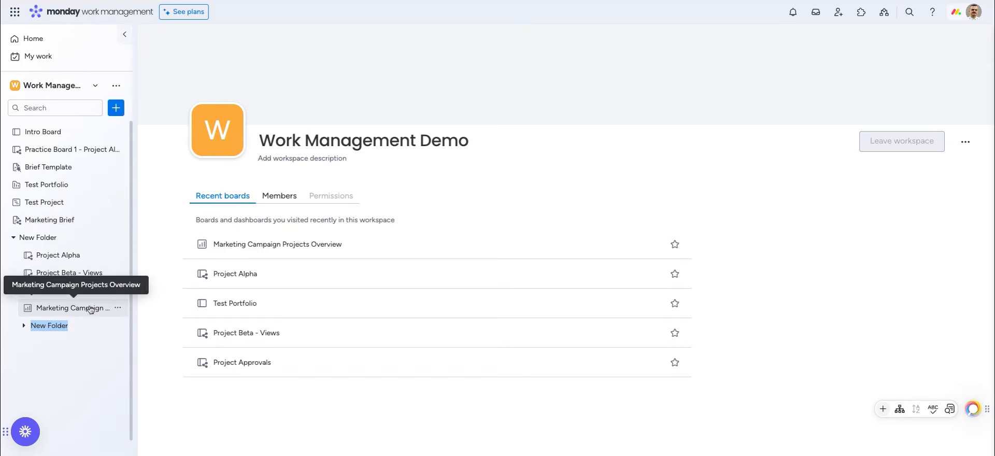
Rename the first folder to 'Projects'
click(118, 239)
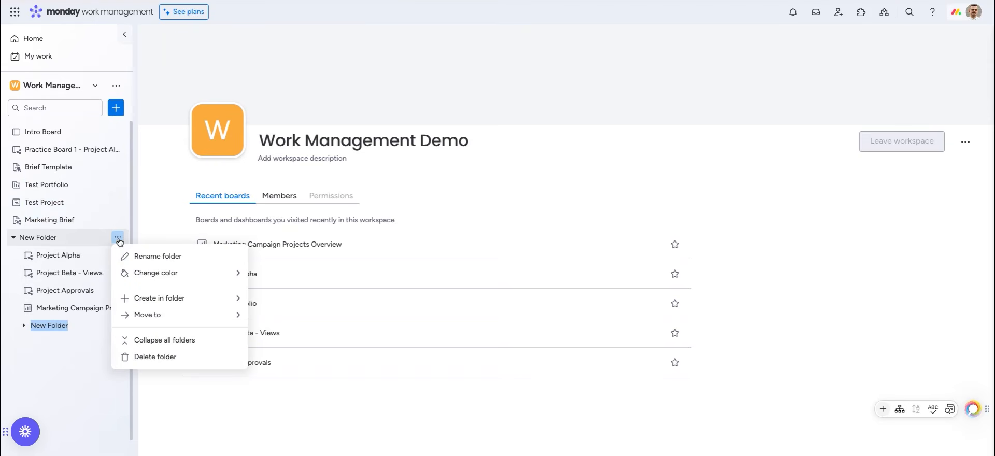
click(134, 256)
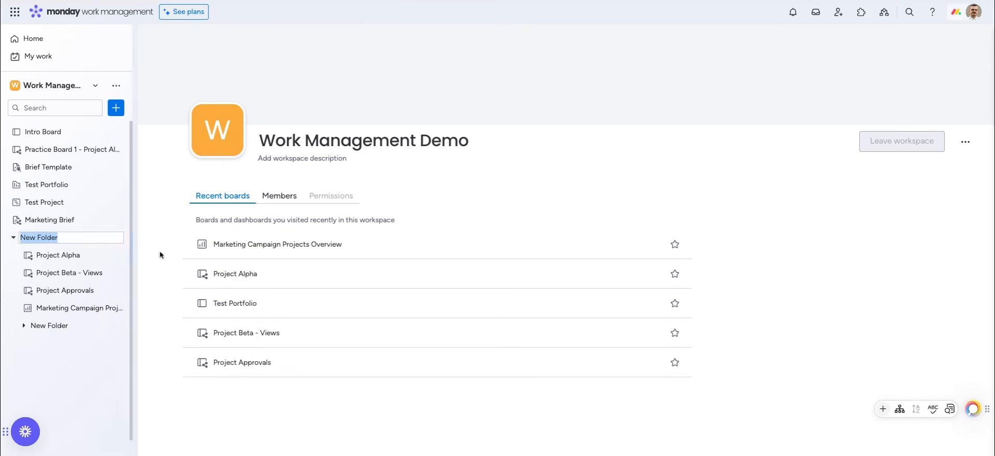
text(Projects)
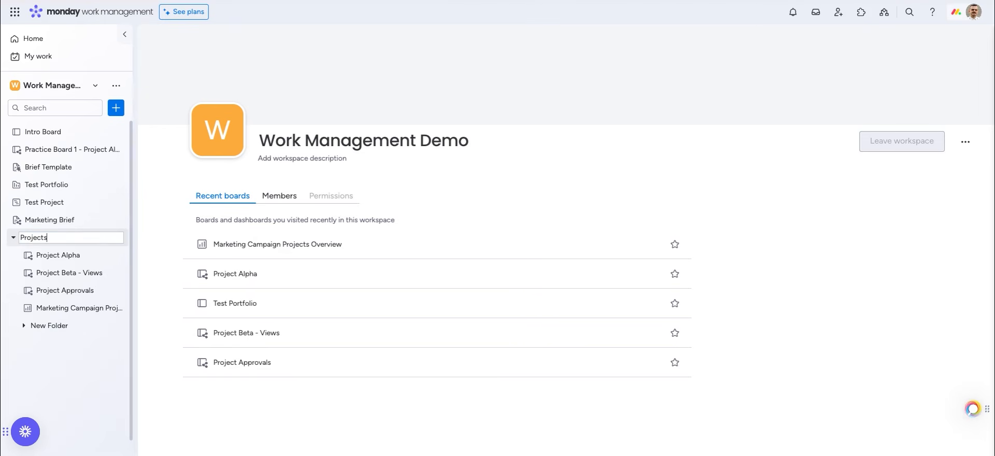
key(Return)
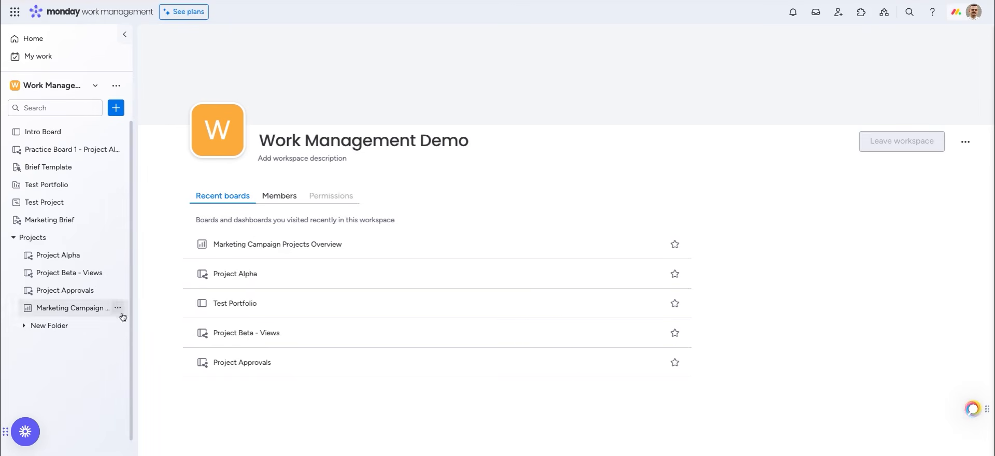
Open Project Alpha's Main Table from the Projects folder and view the board details
click(56, 264)
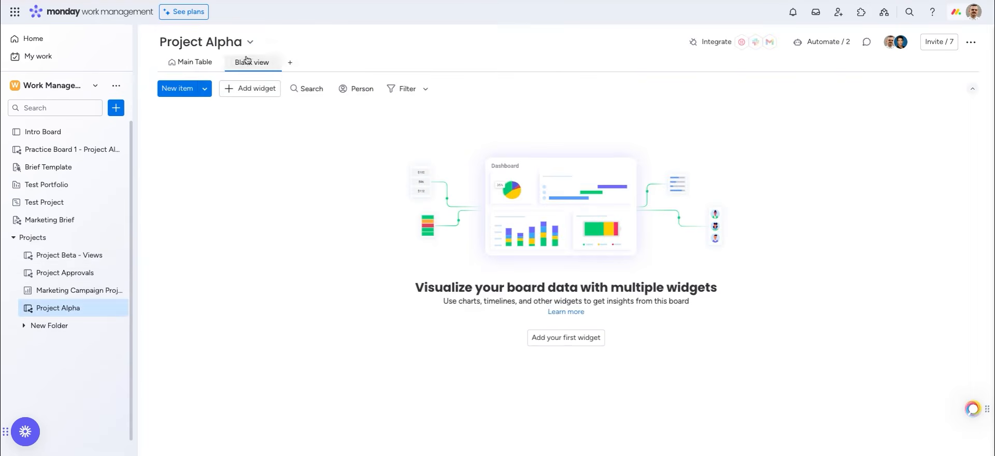
click(193, 62)
click(254, 42)
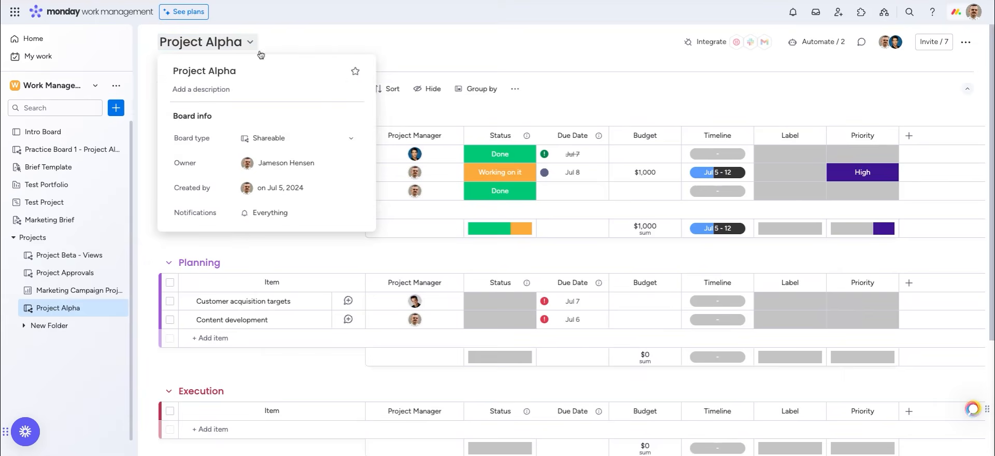
Look at the workspace list, the favorites filter and Quick Search (Super+B), then close it
click(95, 86)
click(82, 133)
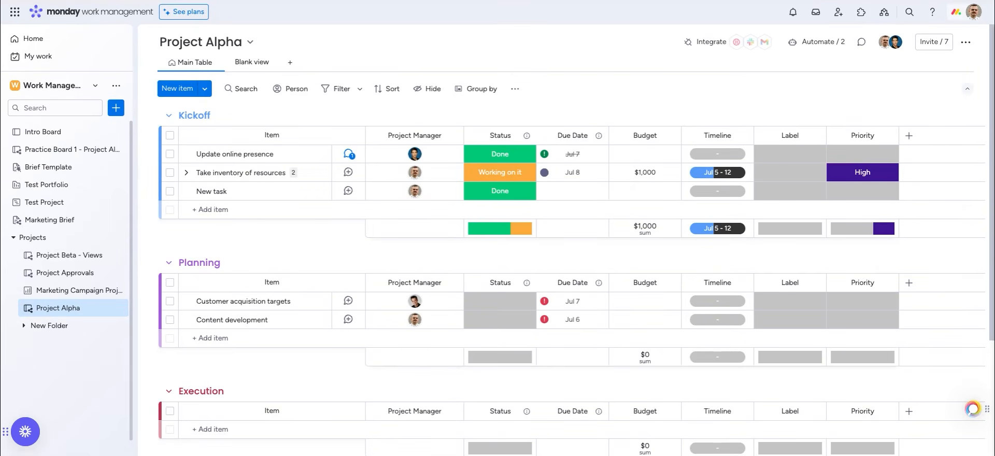
key(super+b)
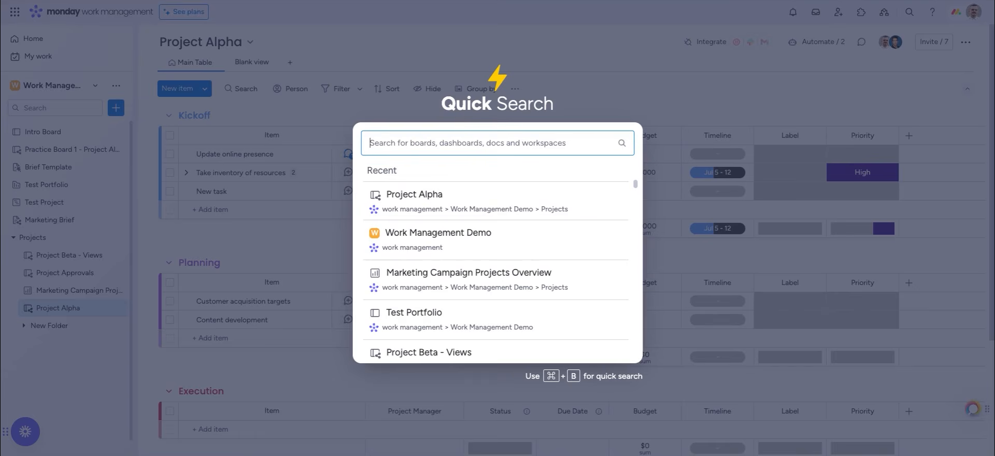
click(270, 213)
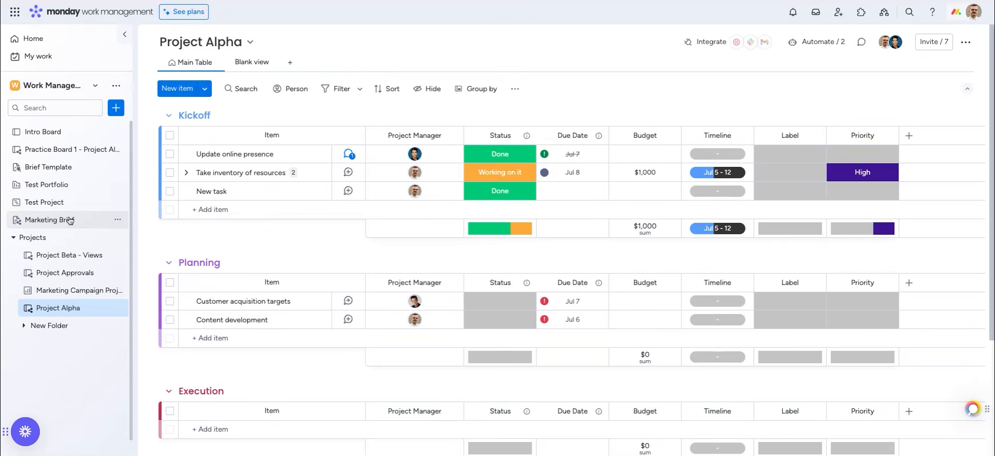
Open My Work, scroll through its 32 past-date items, and bring up the Customize panel
click(50, 62)
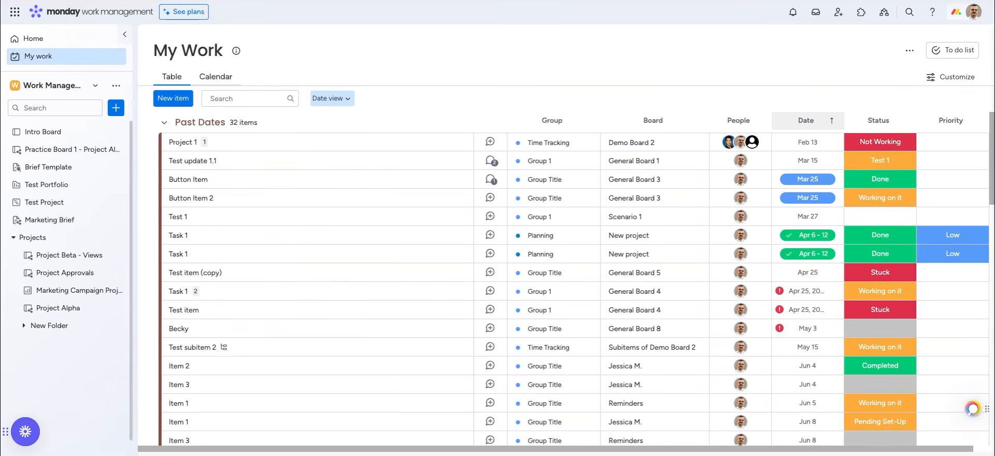
scroll(448, 314, down, 3)
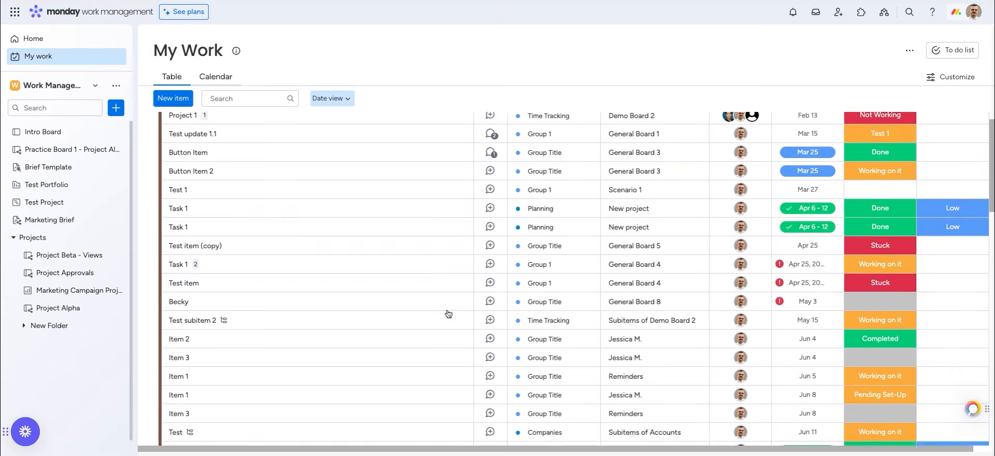
scroll(449, 314, down, 4)
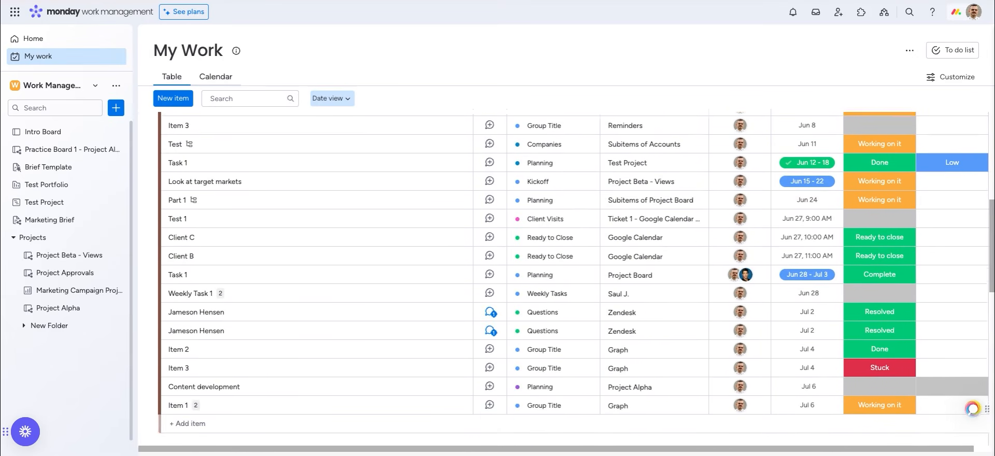
scroll(576, 276, down, 3)
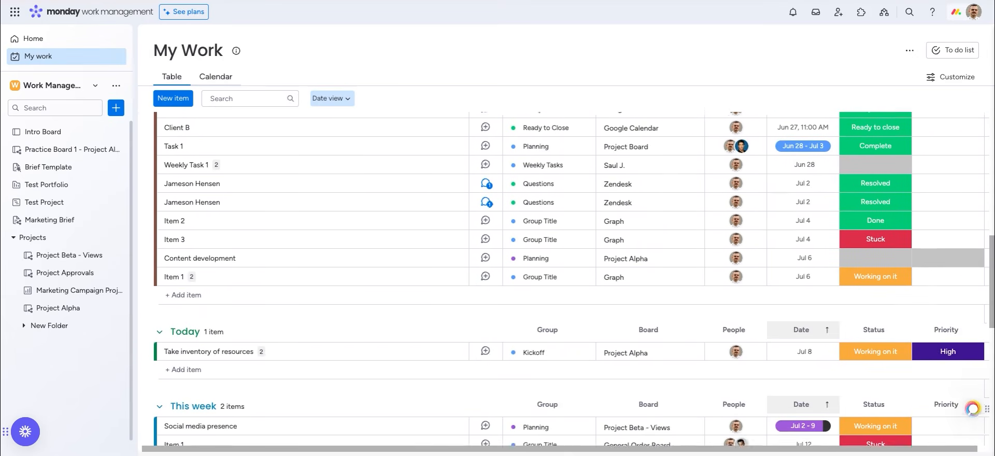
scroll(576, 275, down, 3)
scroll(824, 97, up, 12)
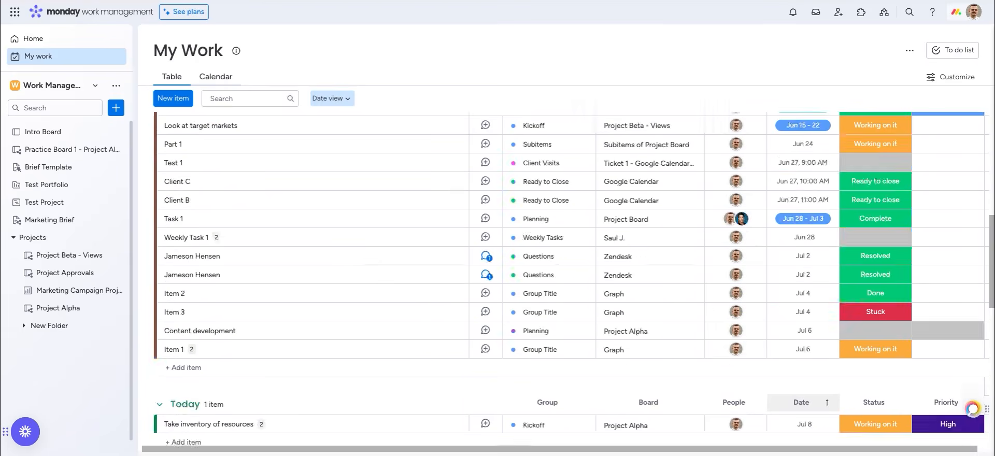
click(944, 80)
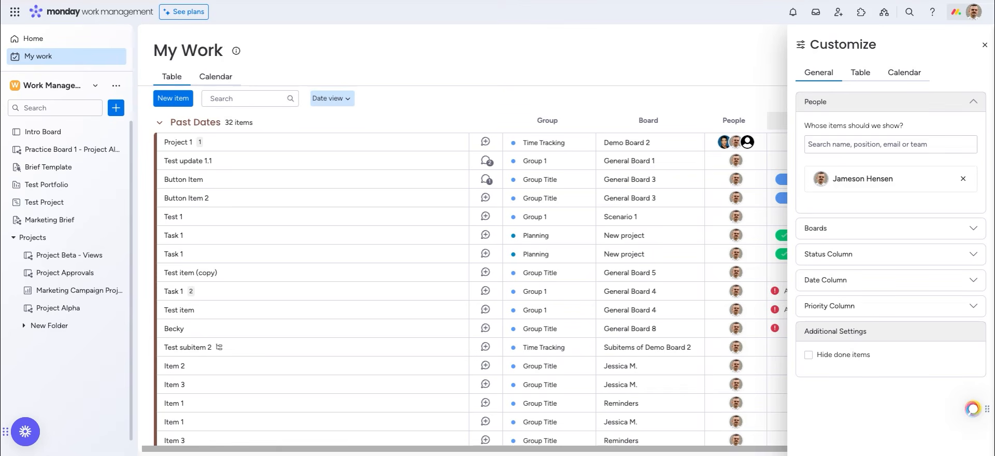
Check the Notifications settings in My profile, close it, and reopen the avatar menu
click(973, 11)
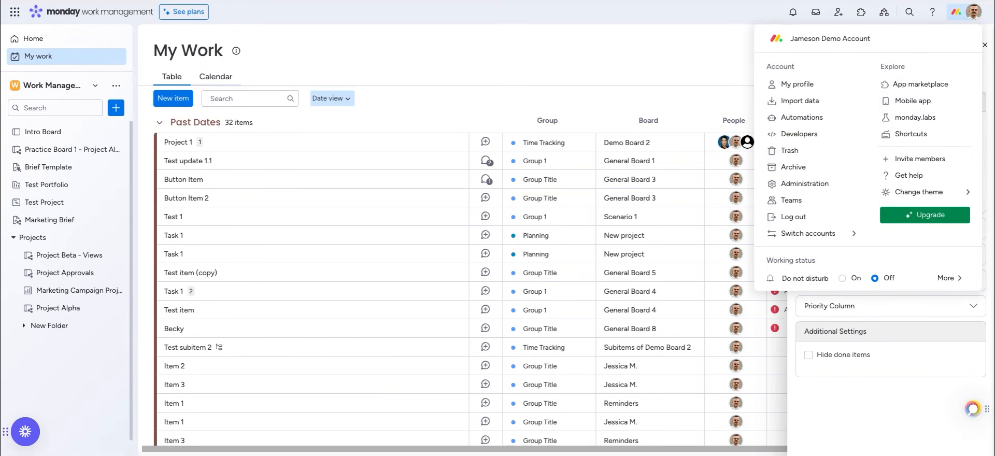
click(784, 86)
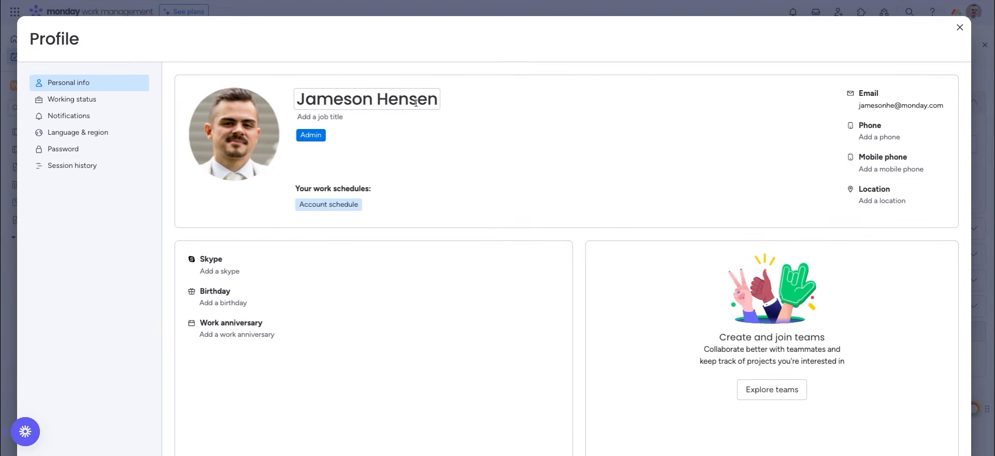
click(91, 121)
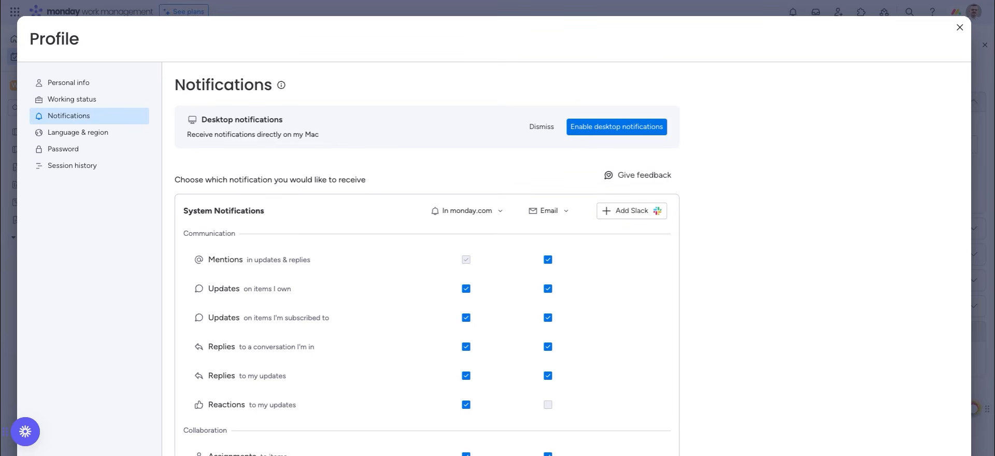
scroll(427, 259, down, 10)
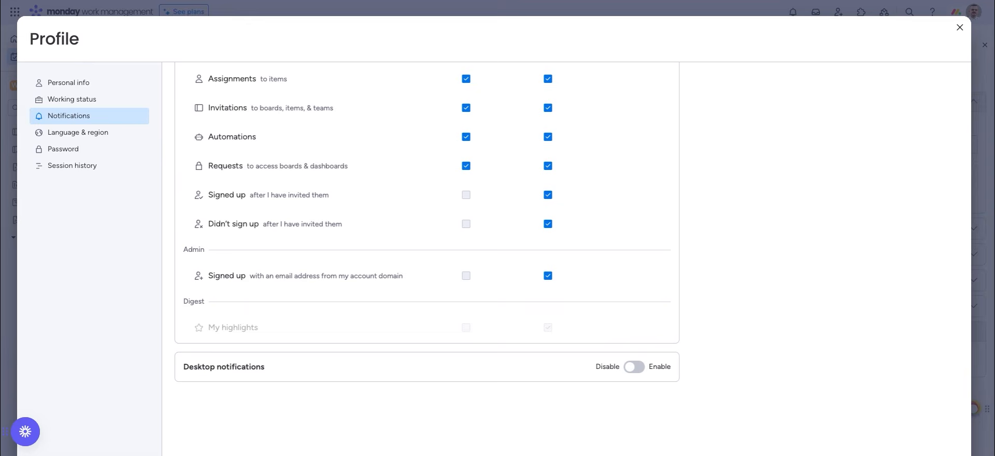
click(960, 27)
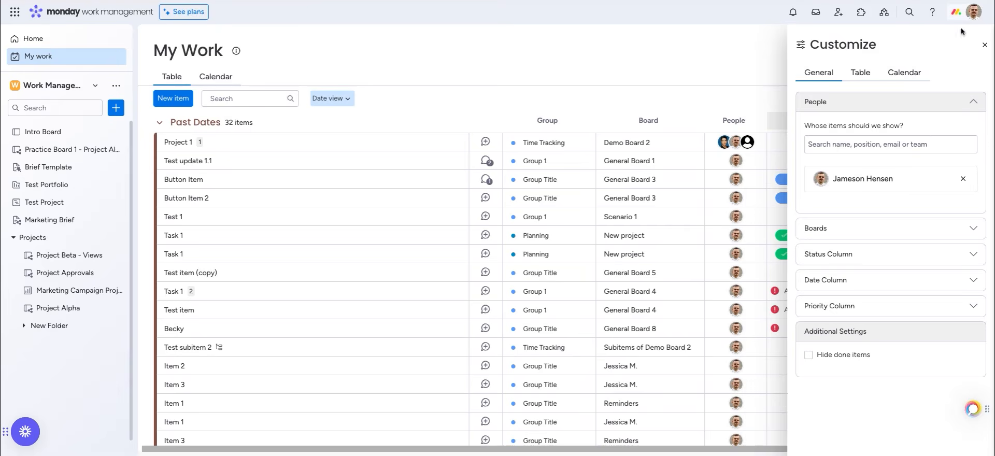
click(969, 13)
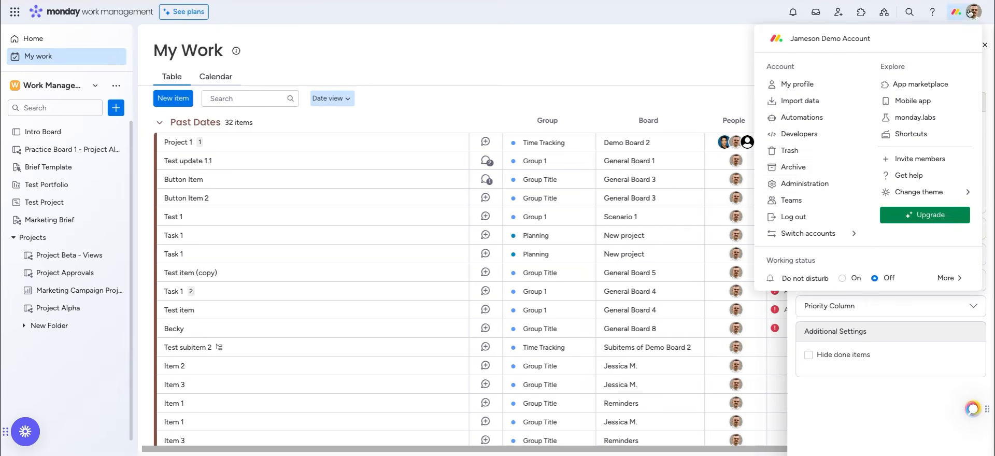
Open Administration and view its Users, Billing and Security sections
click(797, 184)
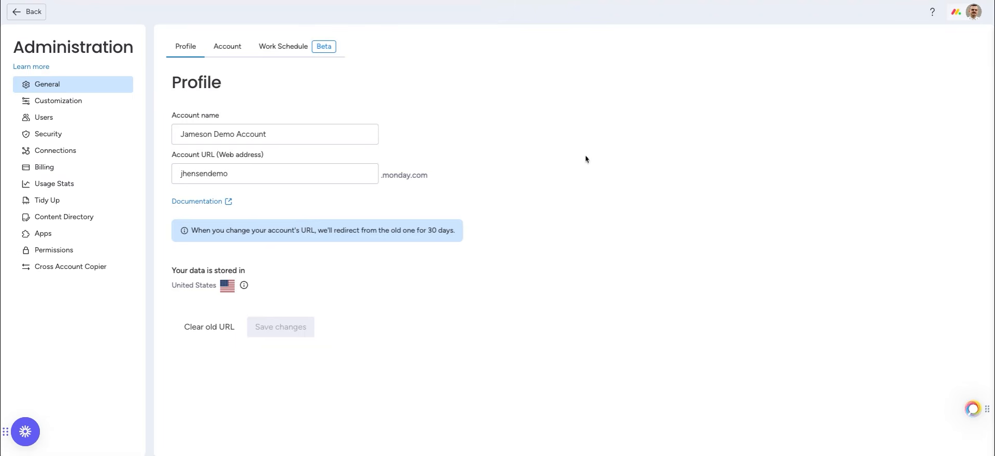
click(82, 125)
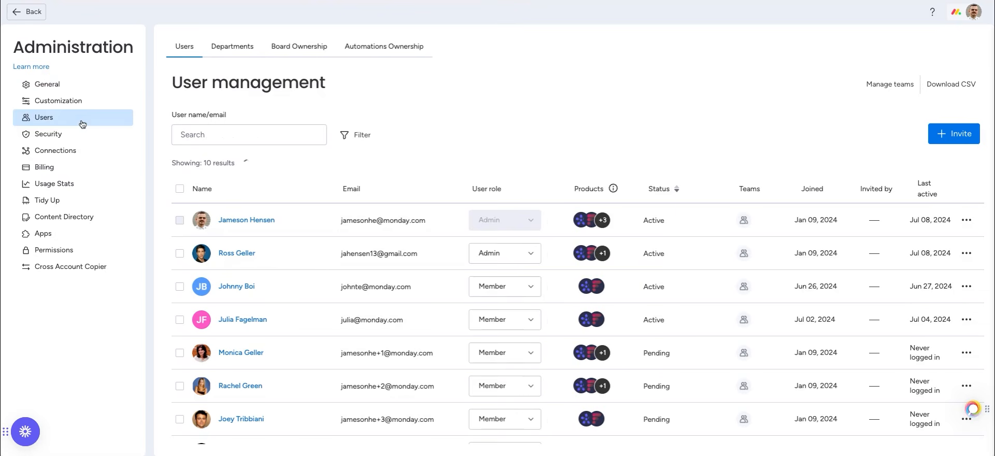
click(72, 168)
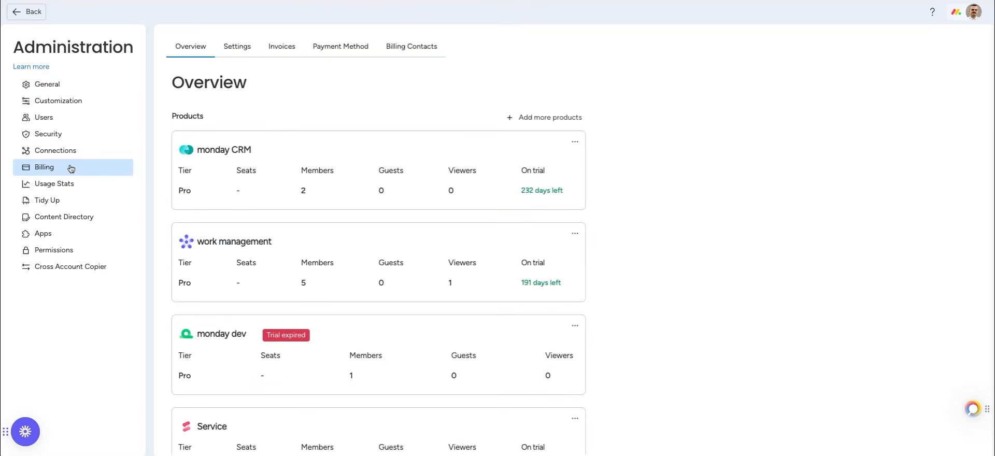
click(52, 136)
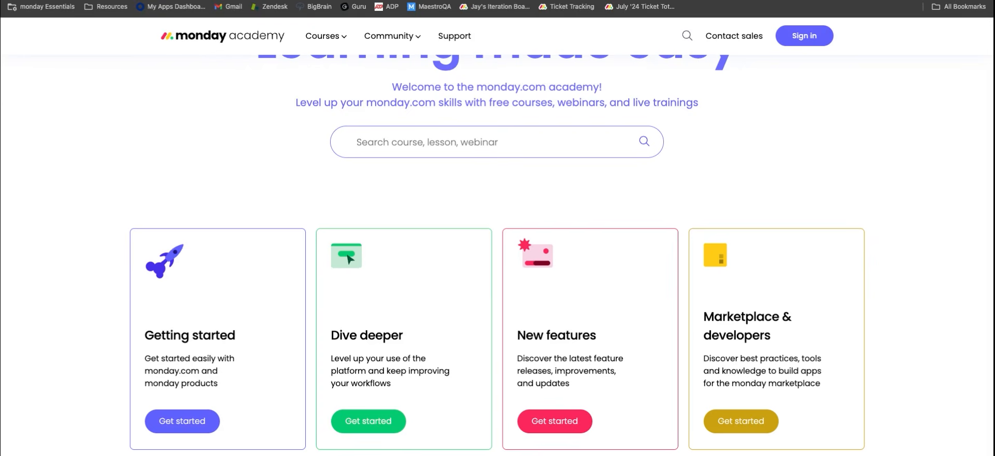
Open the Getting started courses and the Building workflows in monday.com course
click(197, 422)
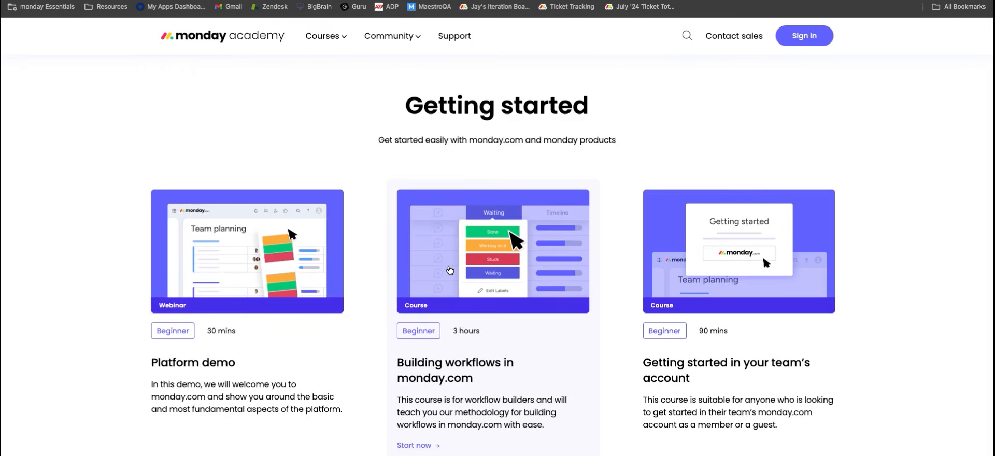
click(450, 270)
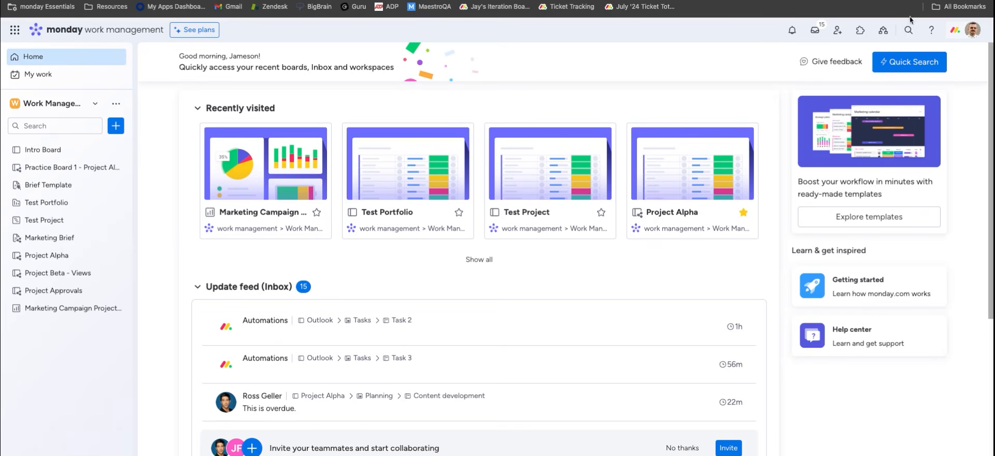
Search the Support & Learn help for 'automations' articles, then open the monday Knowledge Base
click(935, 32)
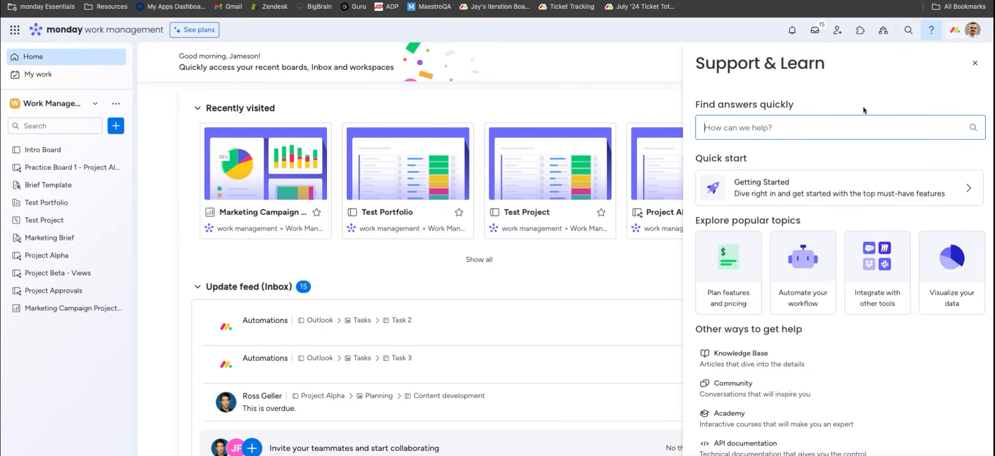
text(automations)
key(Return)
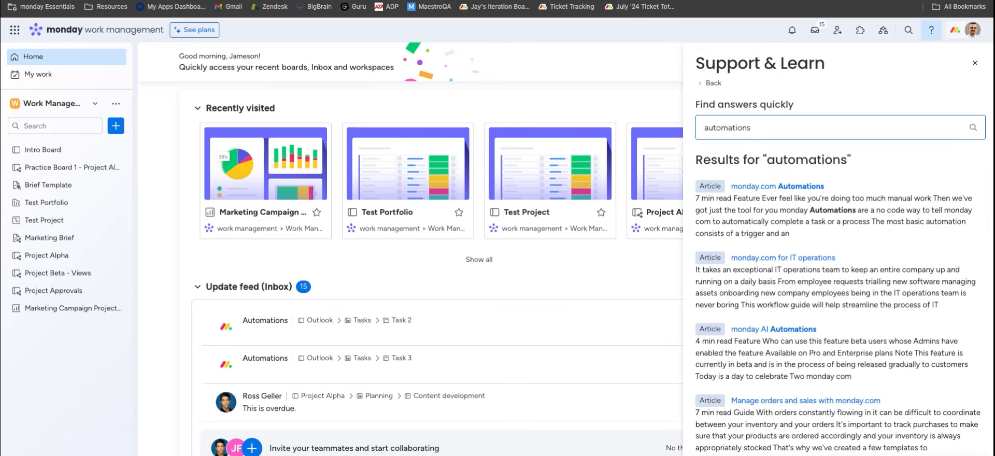
click(713, 84)
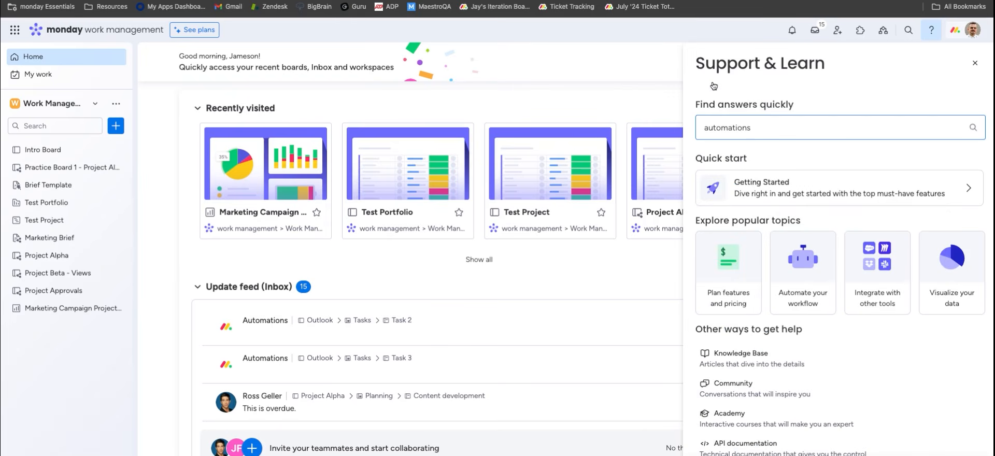
click(762, 364)
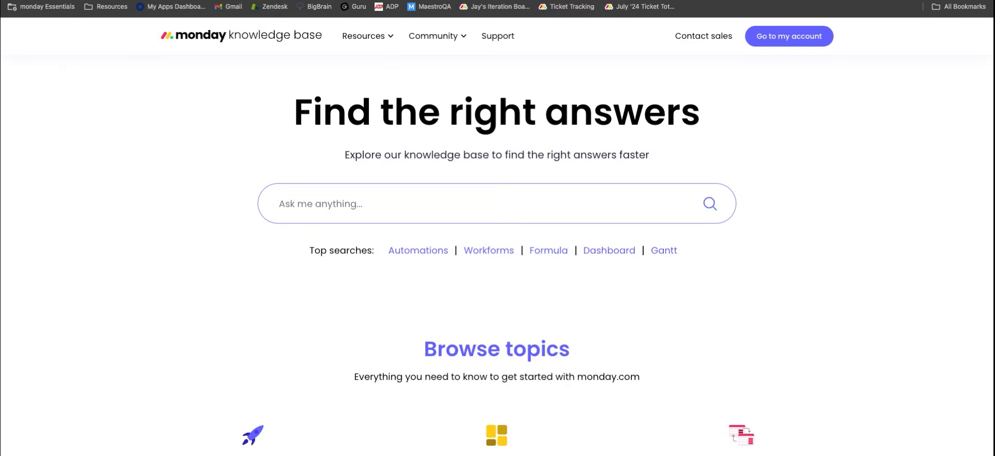
Visit the monday community page and close its Elevate24 popup, then open monday academy
key(ctrl+shift+Tab)
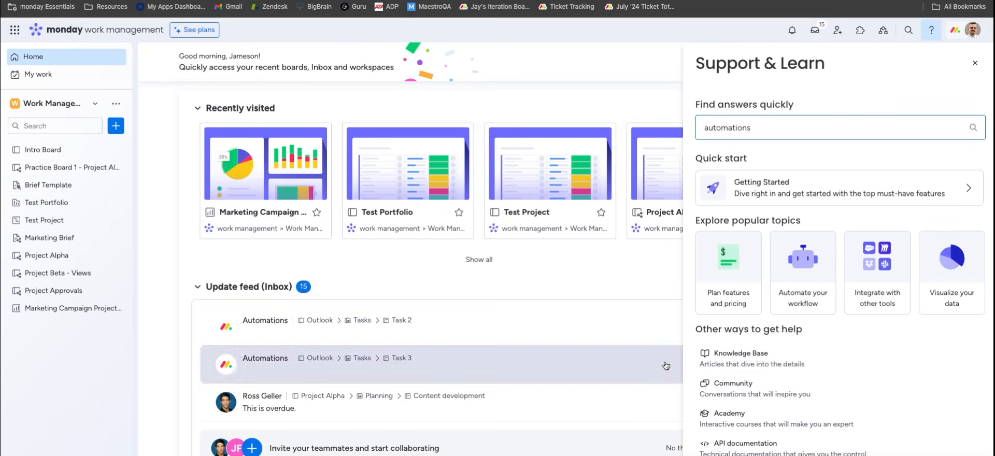
click(722, 386)
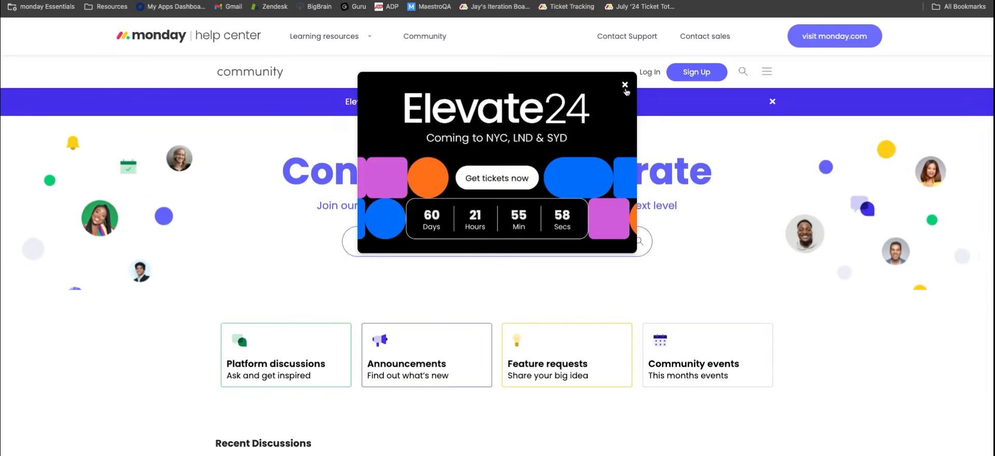
click(625, 85)
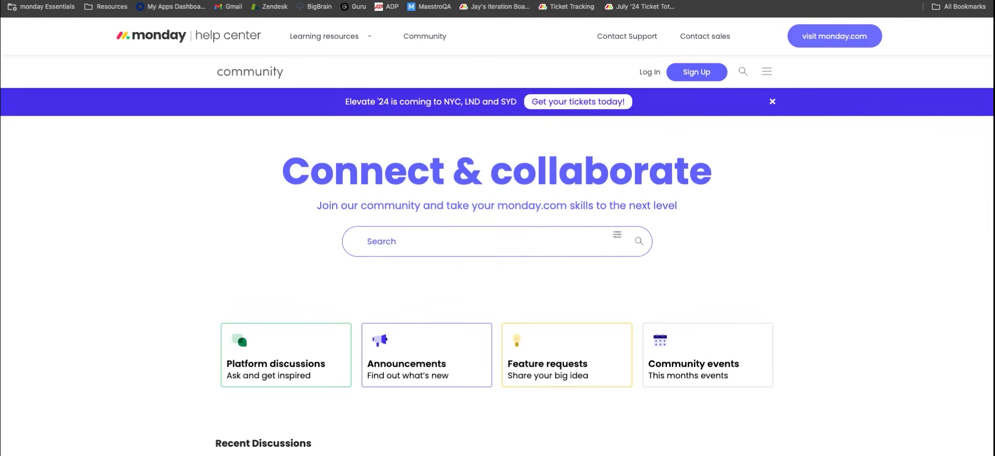
key(super+w)
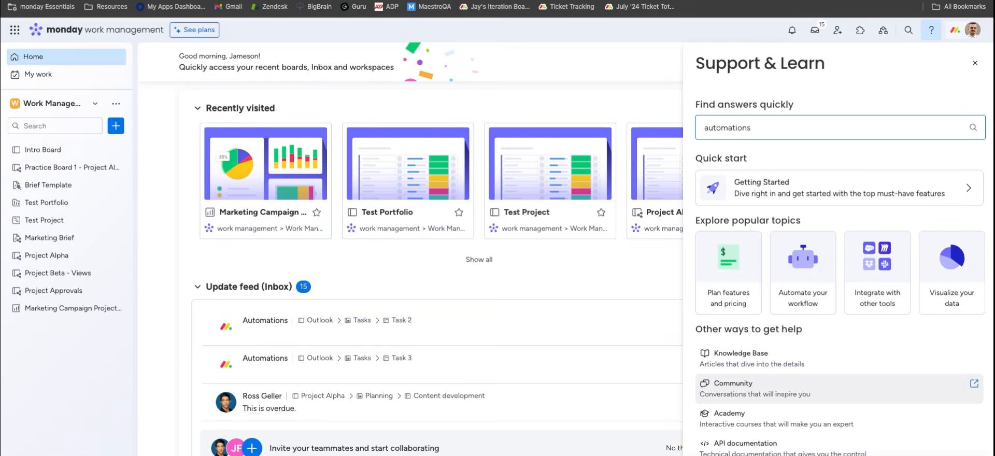
click(739, 417)
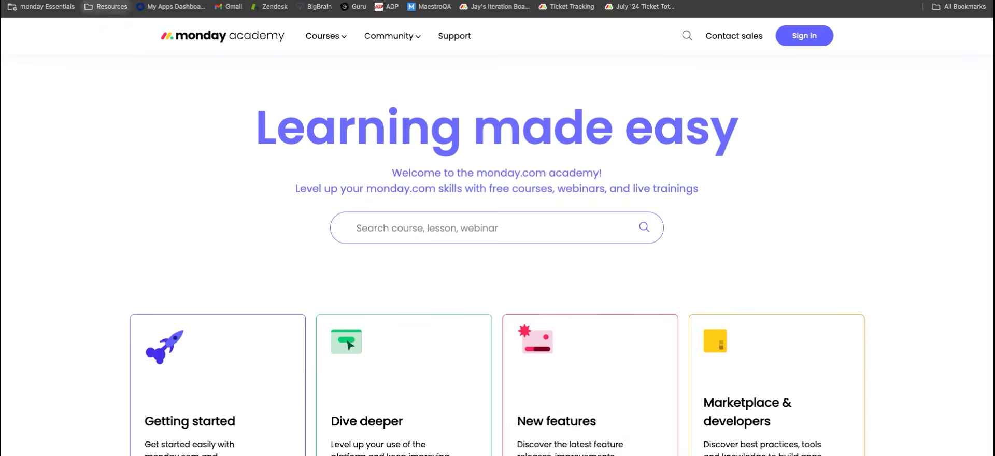
Return to the monday work management tab and start a live chat with support
click(108, 0)
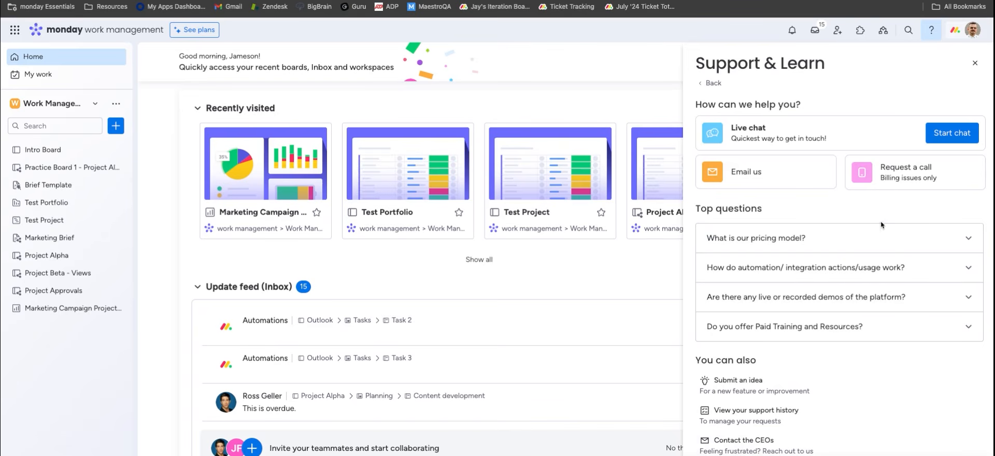
click(940, 136)
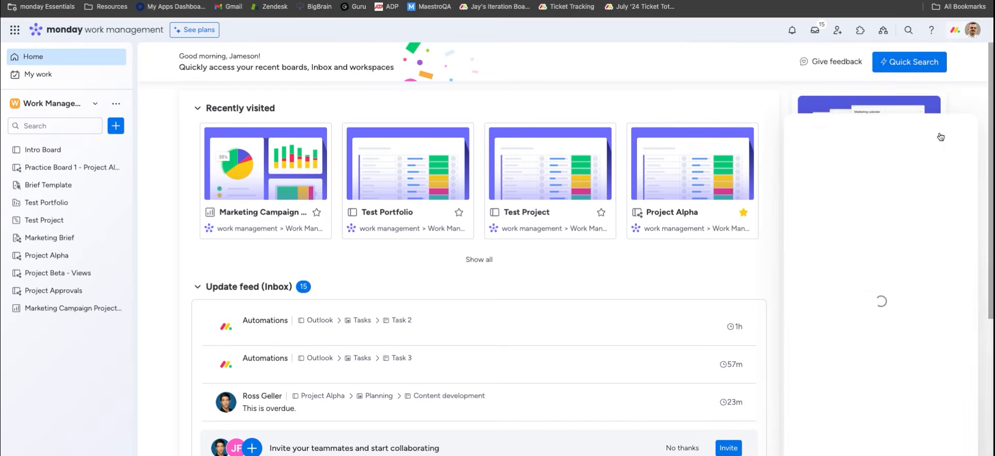